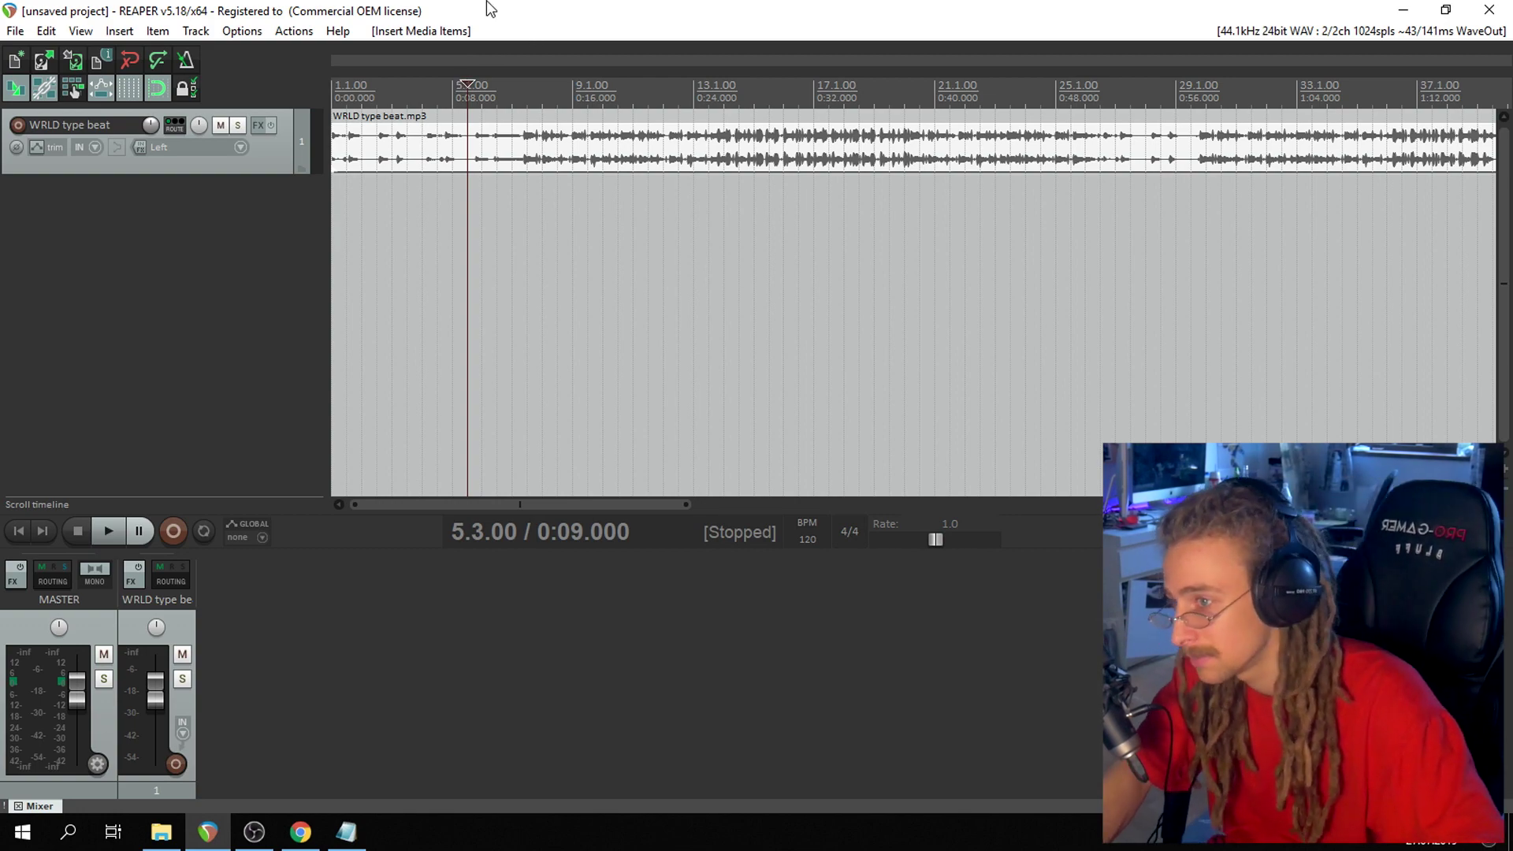
Play a short stretch of the beat, stop playback, and insert a new track below it.
key("space")
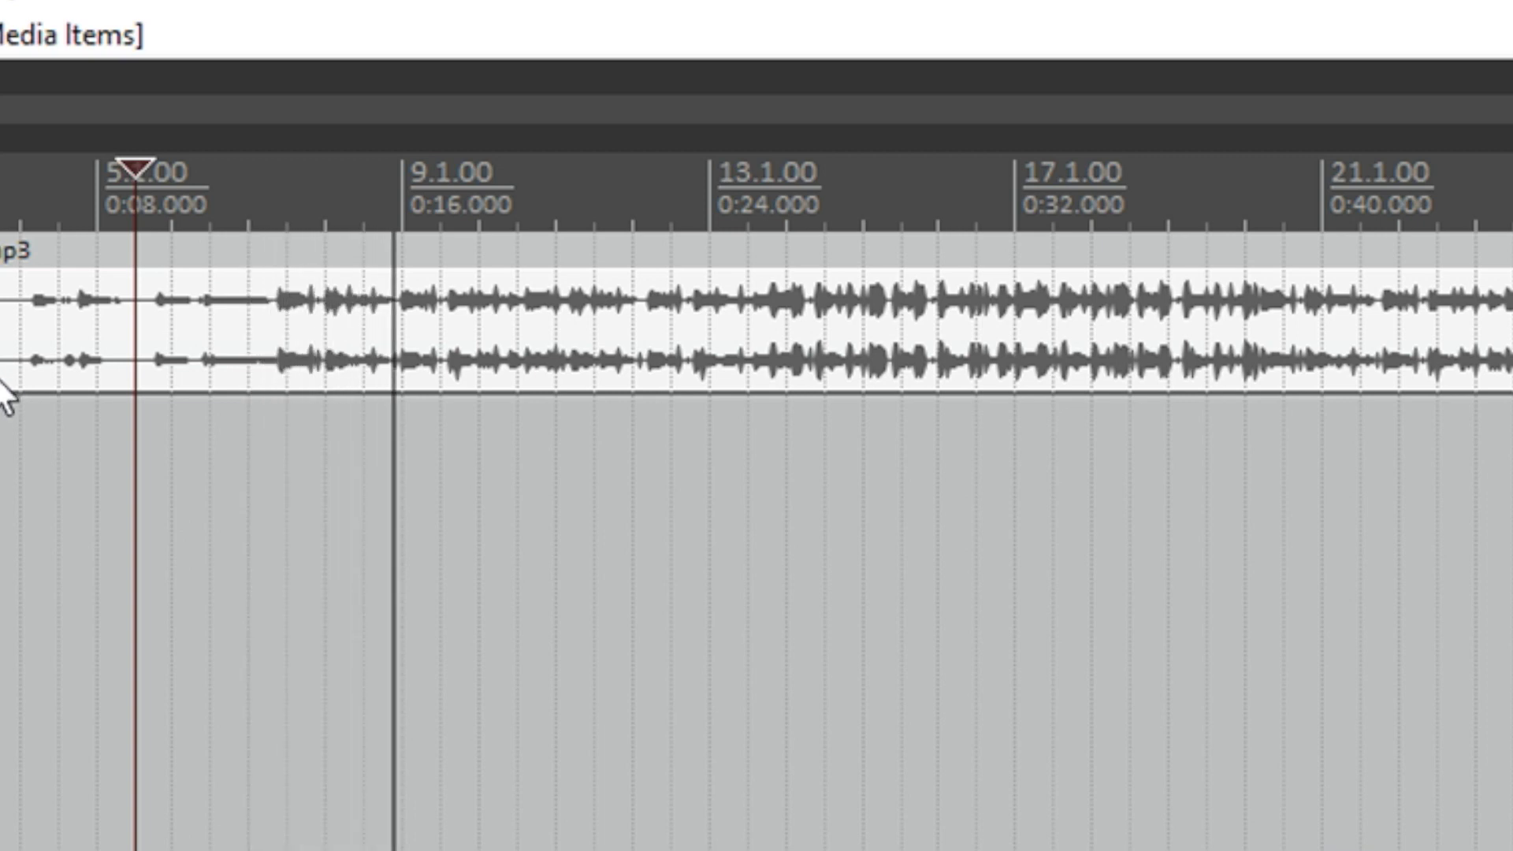
key("space")
right_click(146, 257)
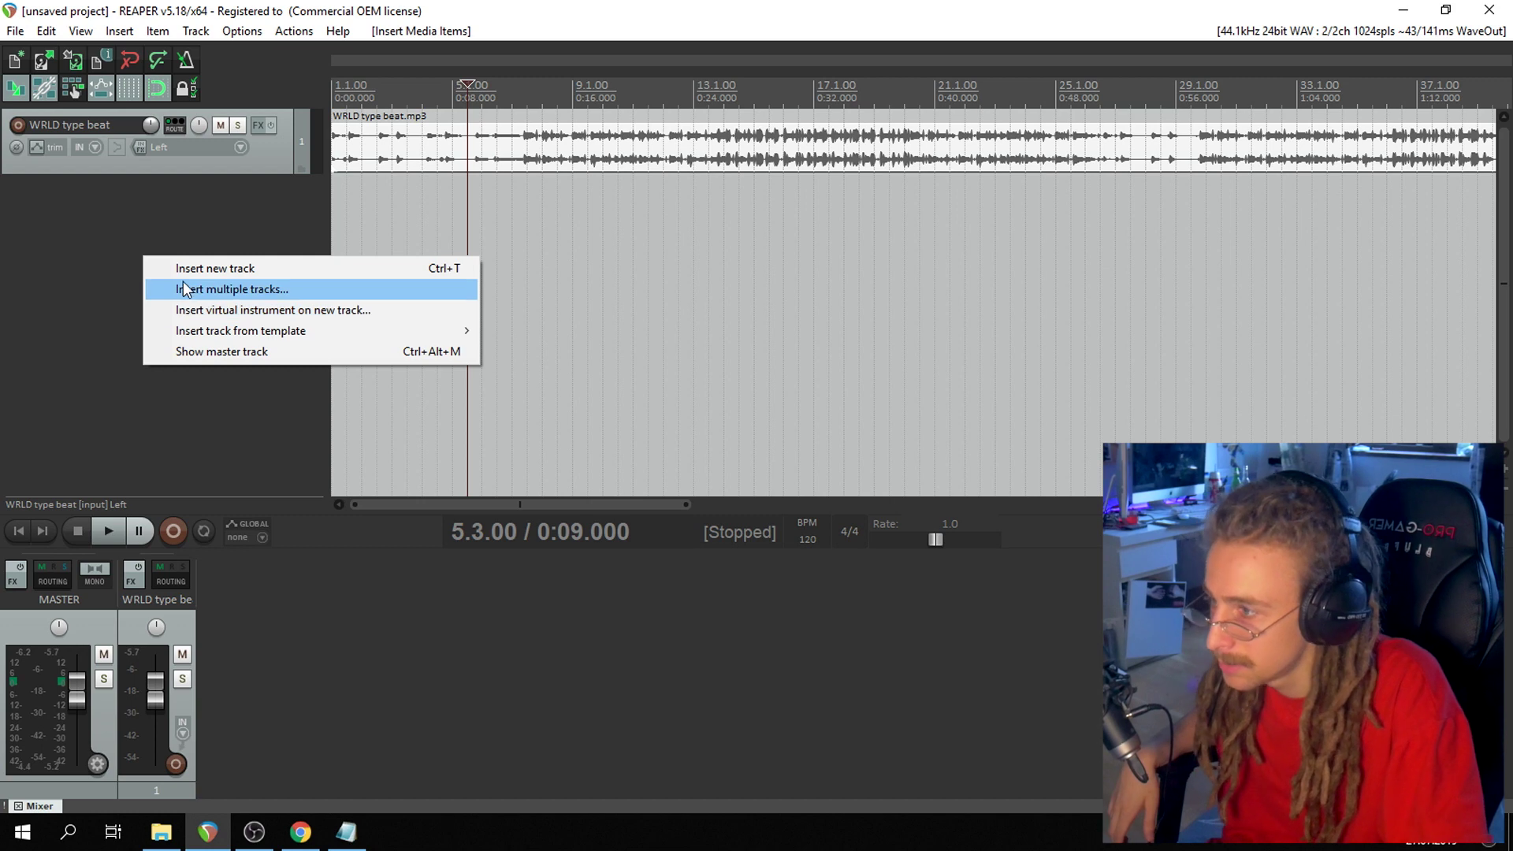
left_click(215, 268)
Add ReaEQ to the new second track and load the preset "stock - Basic 11 band Clear Vocals".
left_click(257, 192)
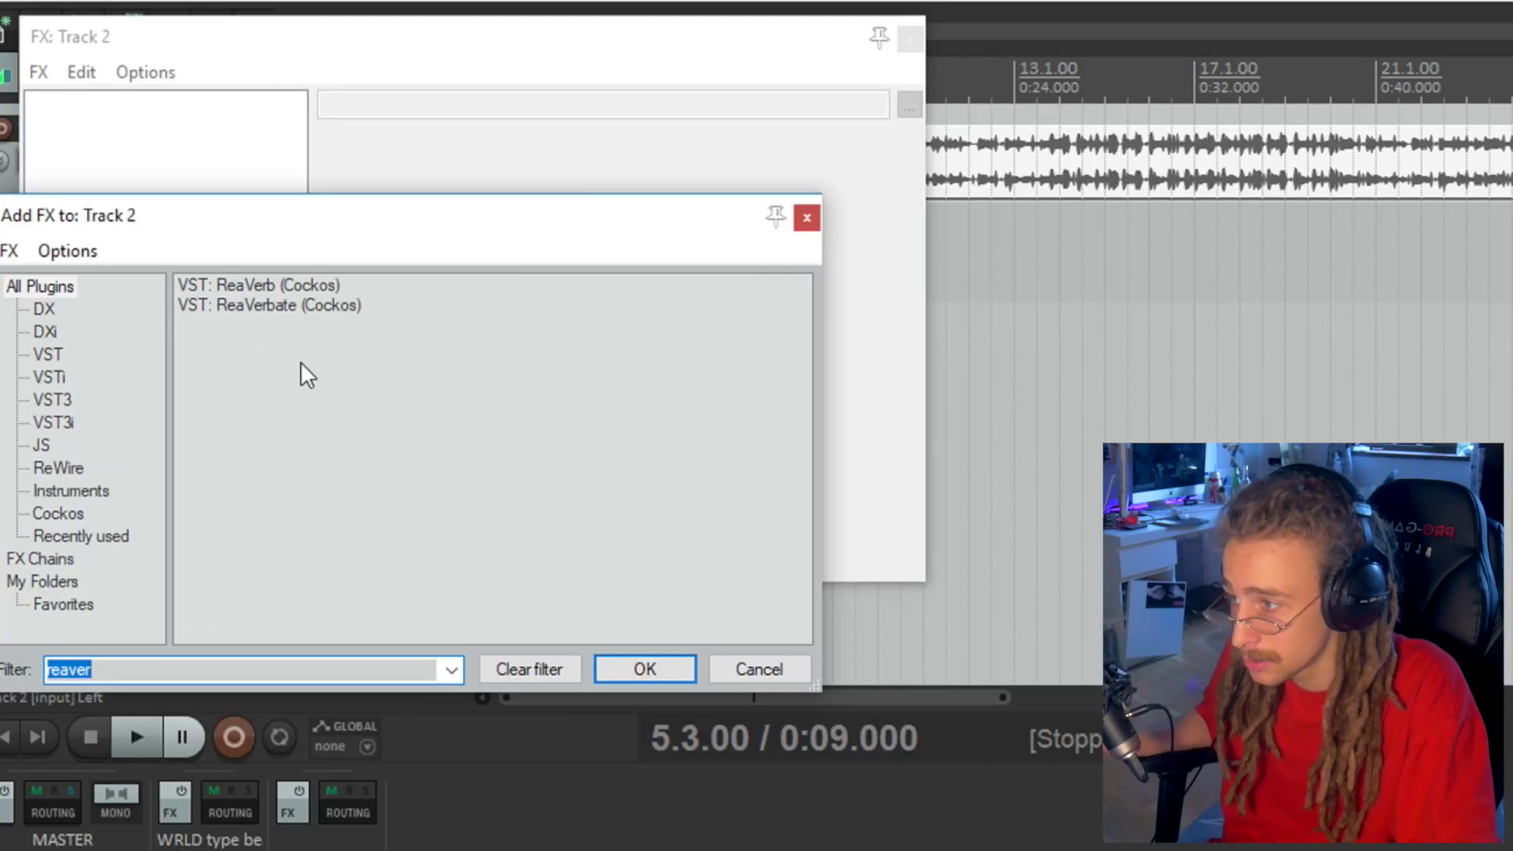
left_click(757, 678)
left_click(54, 534)
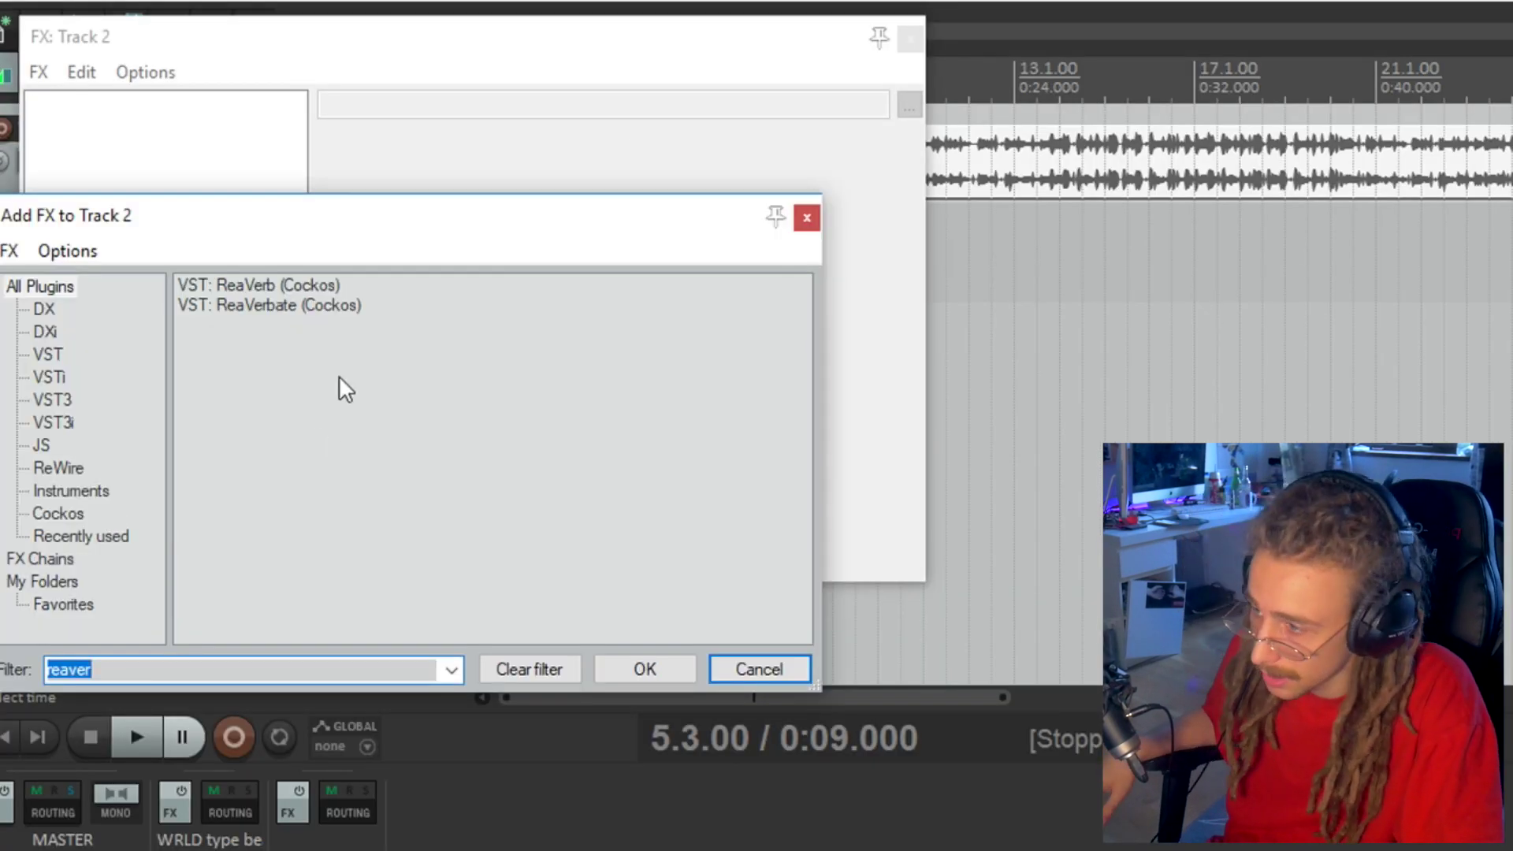
type("eq")
double_click(229, 285)
left_click(489, 143)
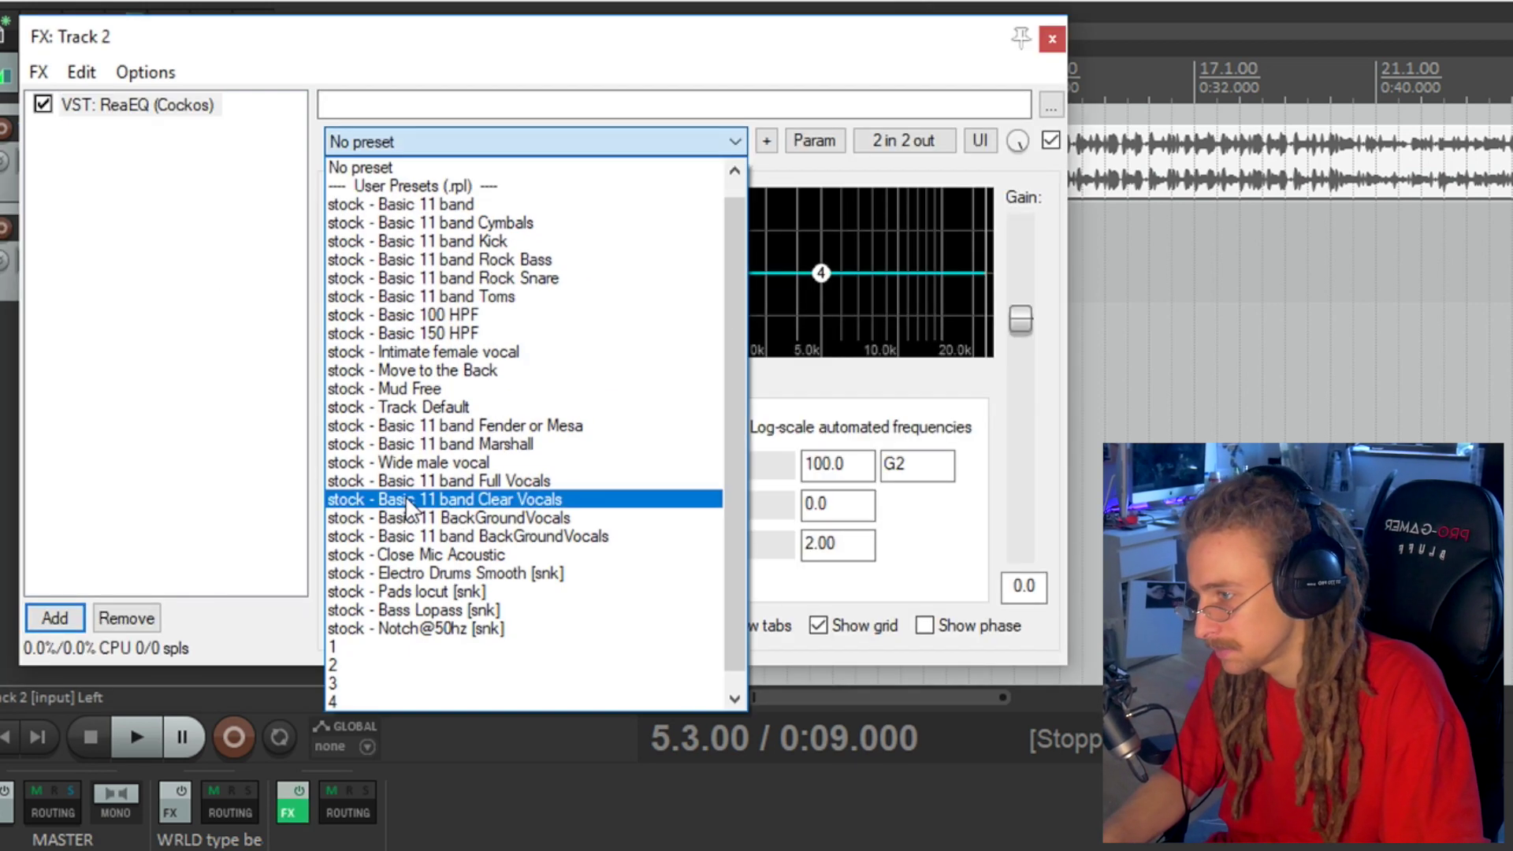
left_click(478, 503)
Add the Klanghelm DC1A3 VST compressor after ReaEQ in the second track's effects chain.
left_click(70, 616)
type("dc1a")
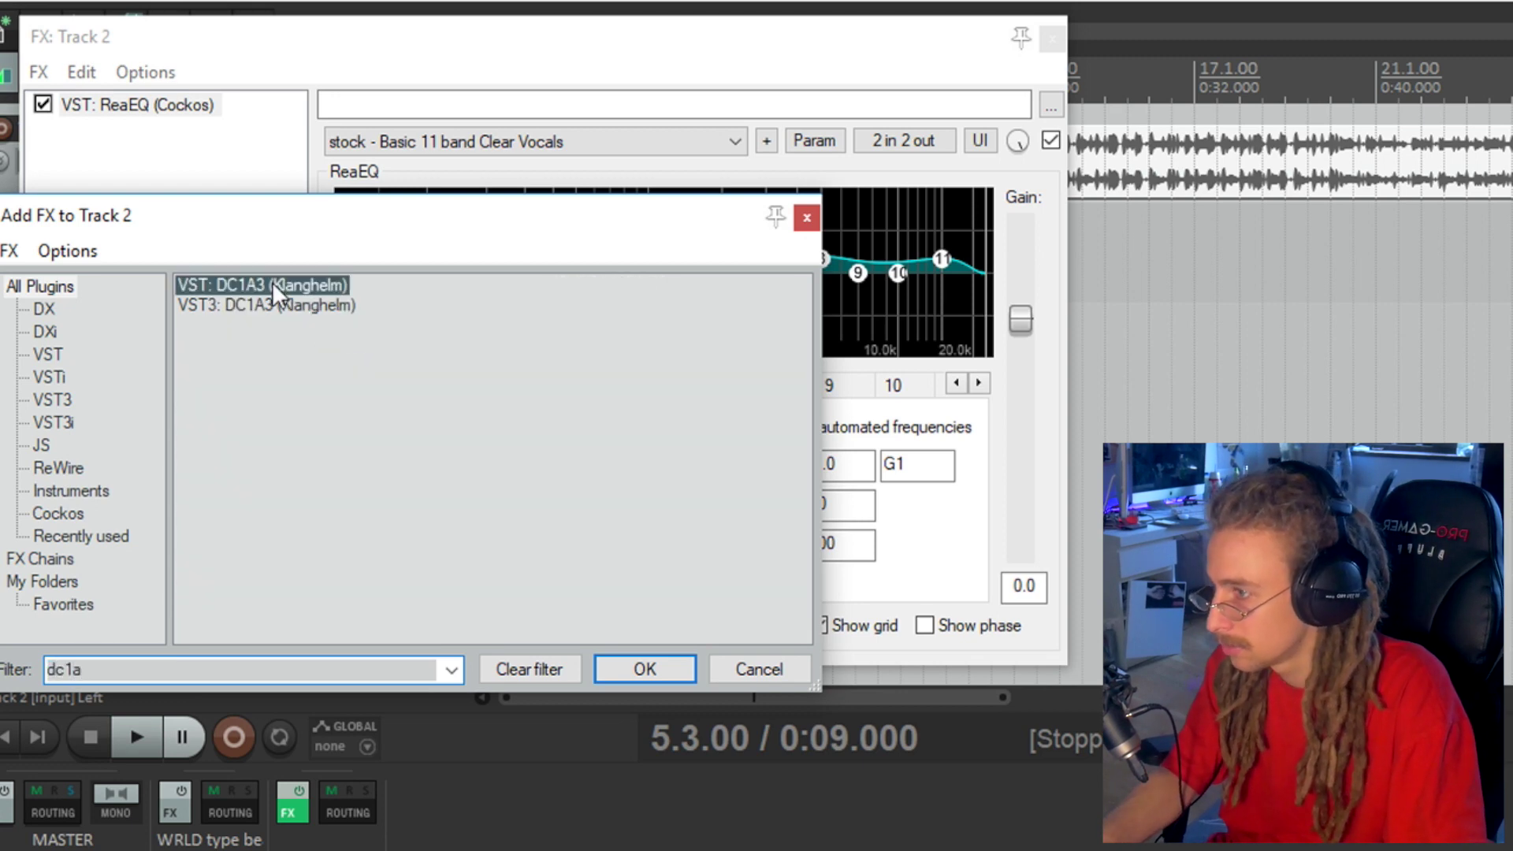
double_click(260, 285)
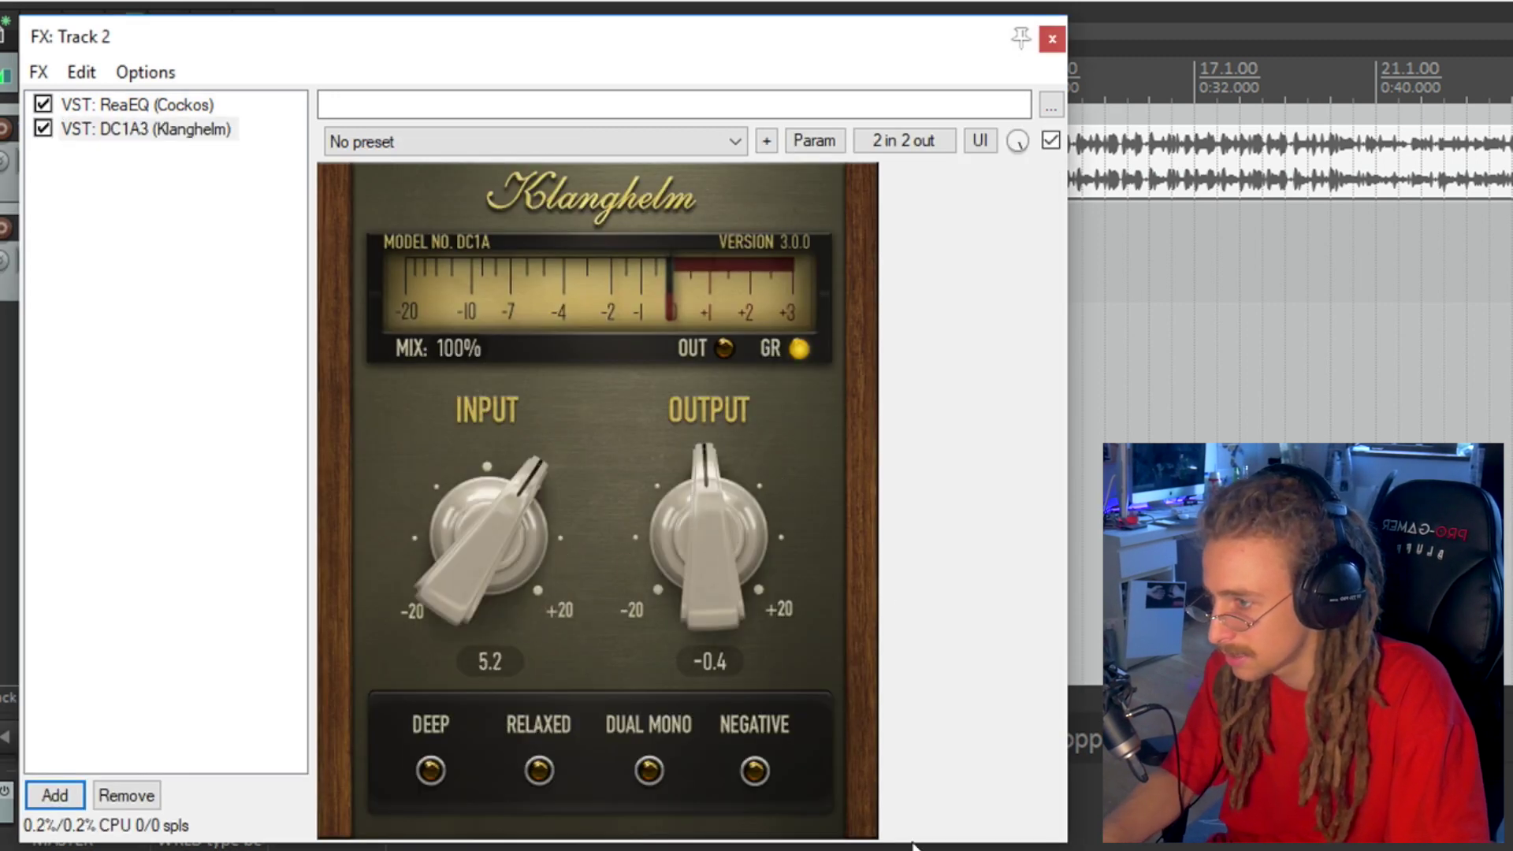
Add the Cockos ReaVerb effect after DC1A3 in the second track's effects chain.
left_click(55, 795)
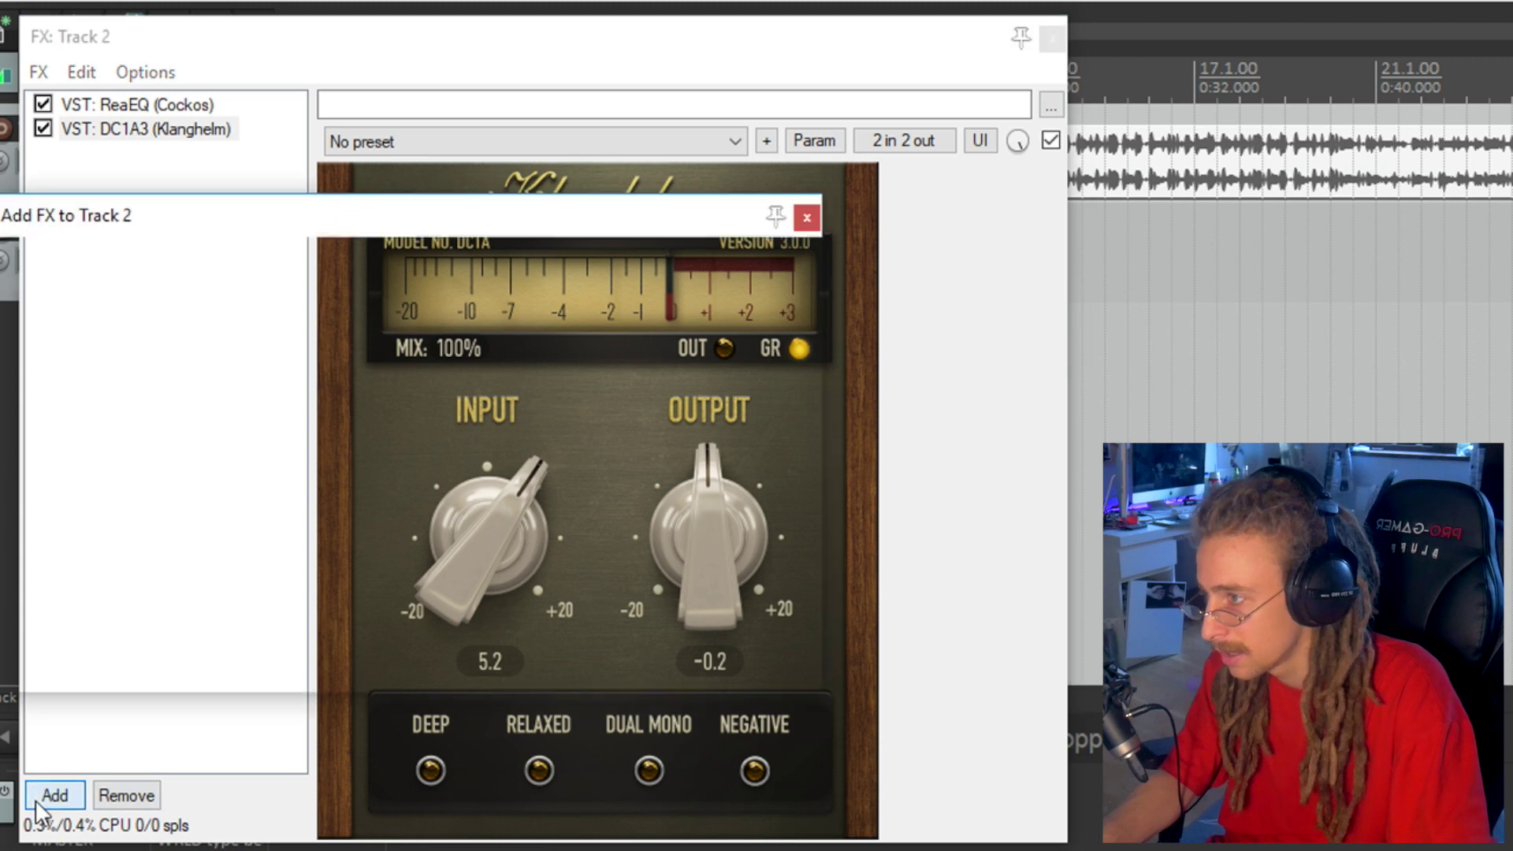
type("reav")
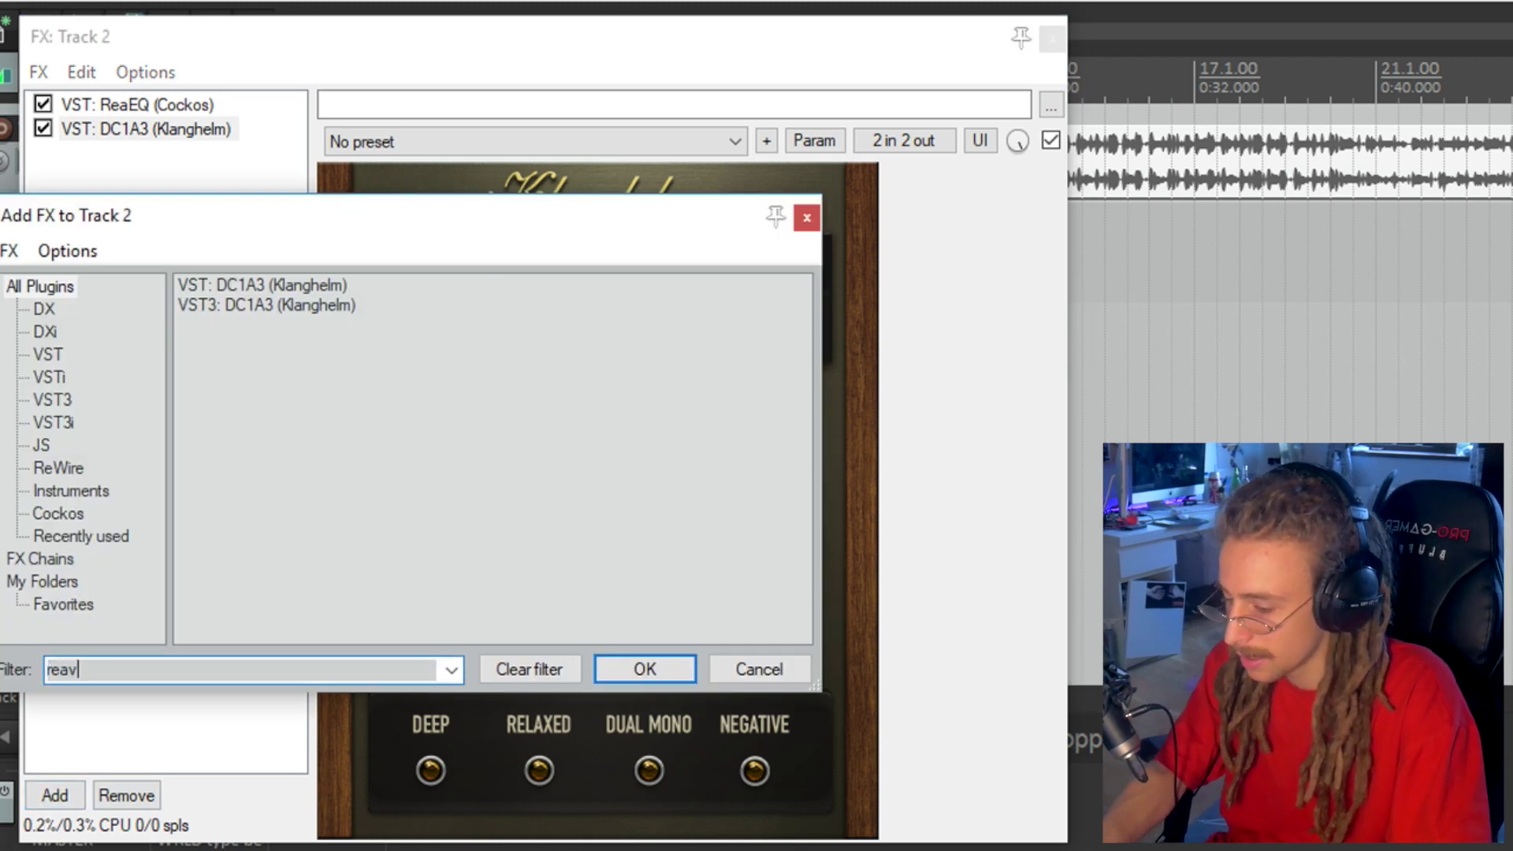
type("er")
left_click(301, 302)
double_click(280, 287)
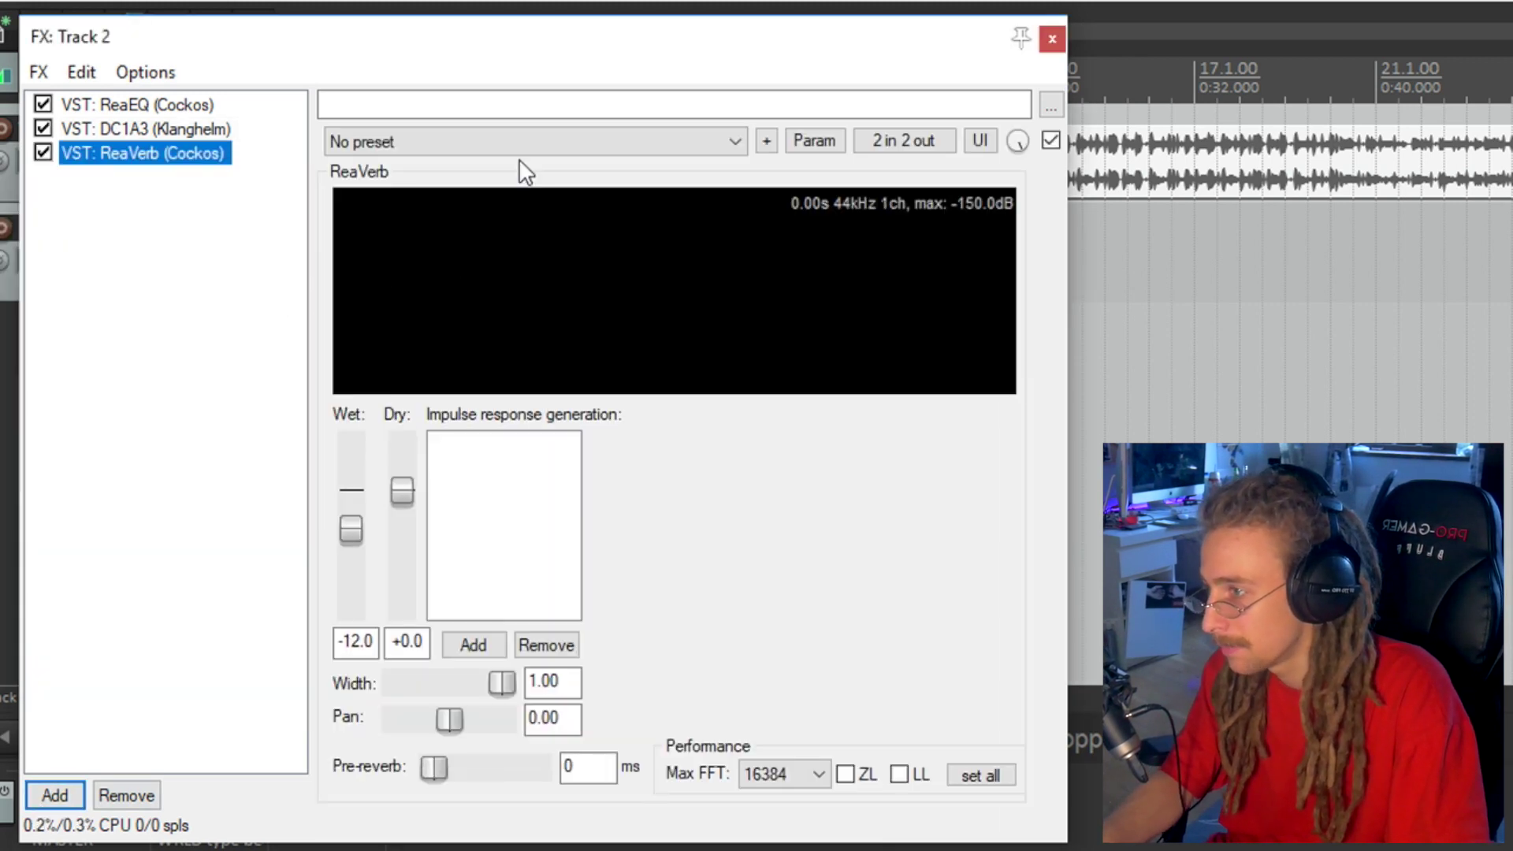
Try the ReaVerb presets verbik, sweetverbo and bad crunch, checking sweetverbo's reverb and echo generators.
left_click(498, 148)
left_click(394, 261)
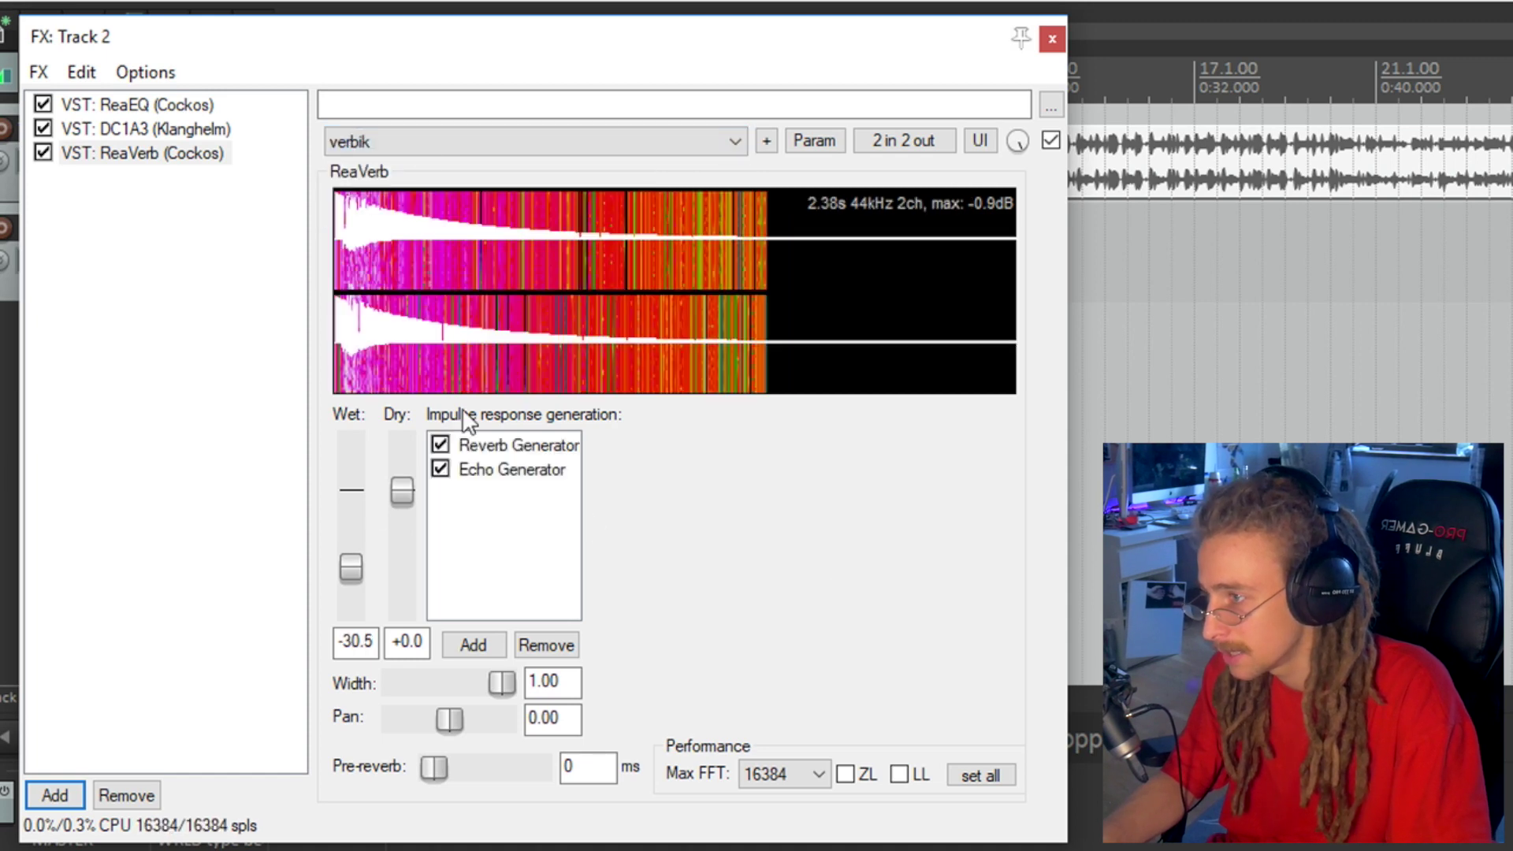
left_click(443, 140)
left_click(366, 203)
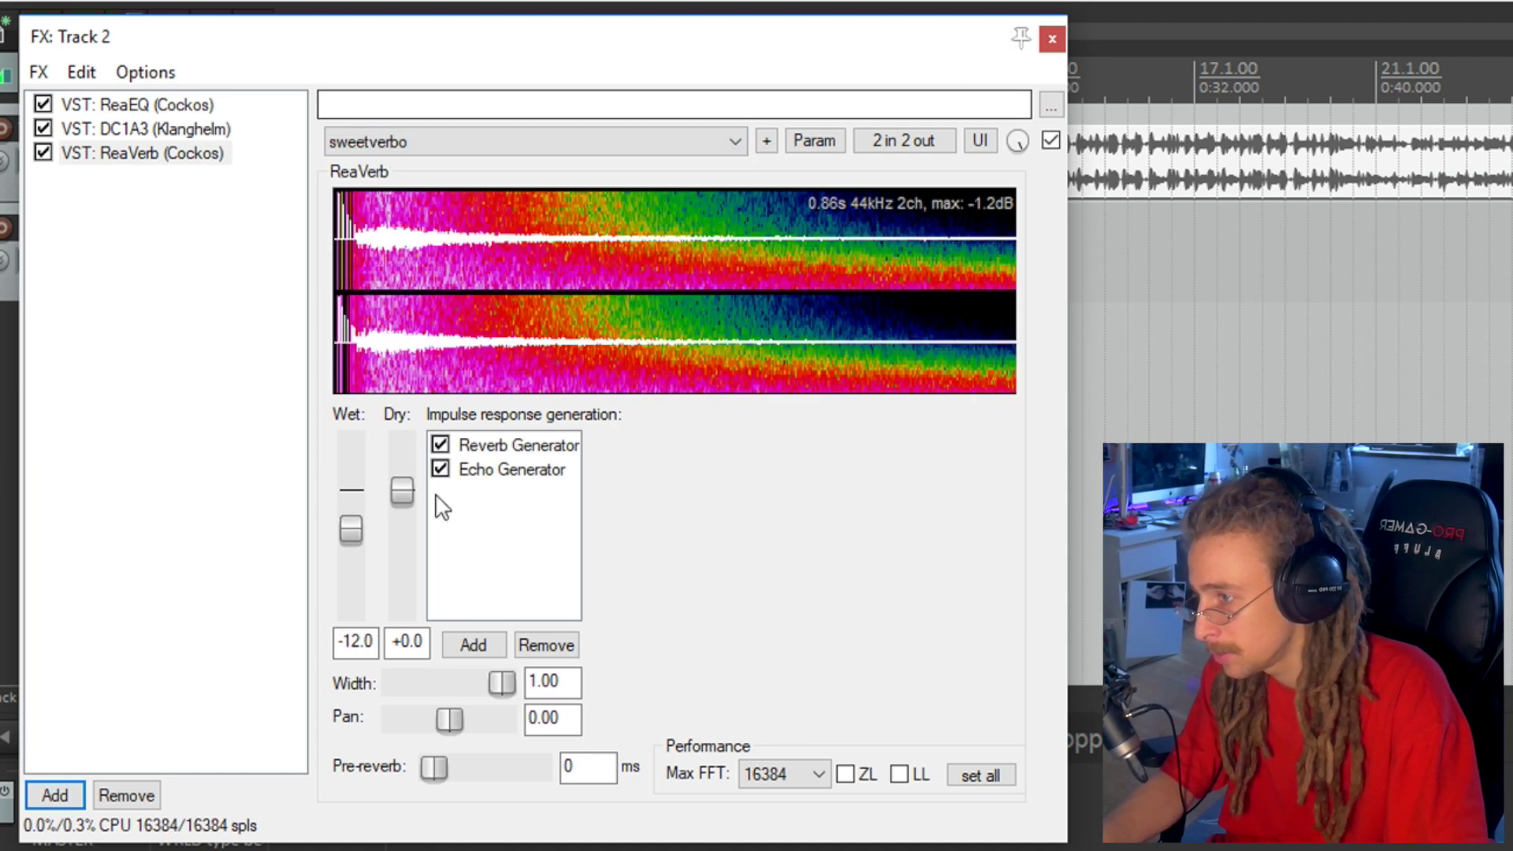
left_click(486, 445)
left_click(482, 470)
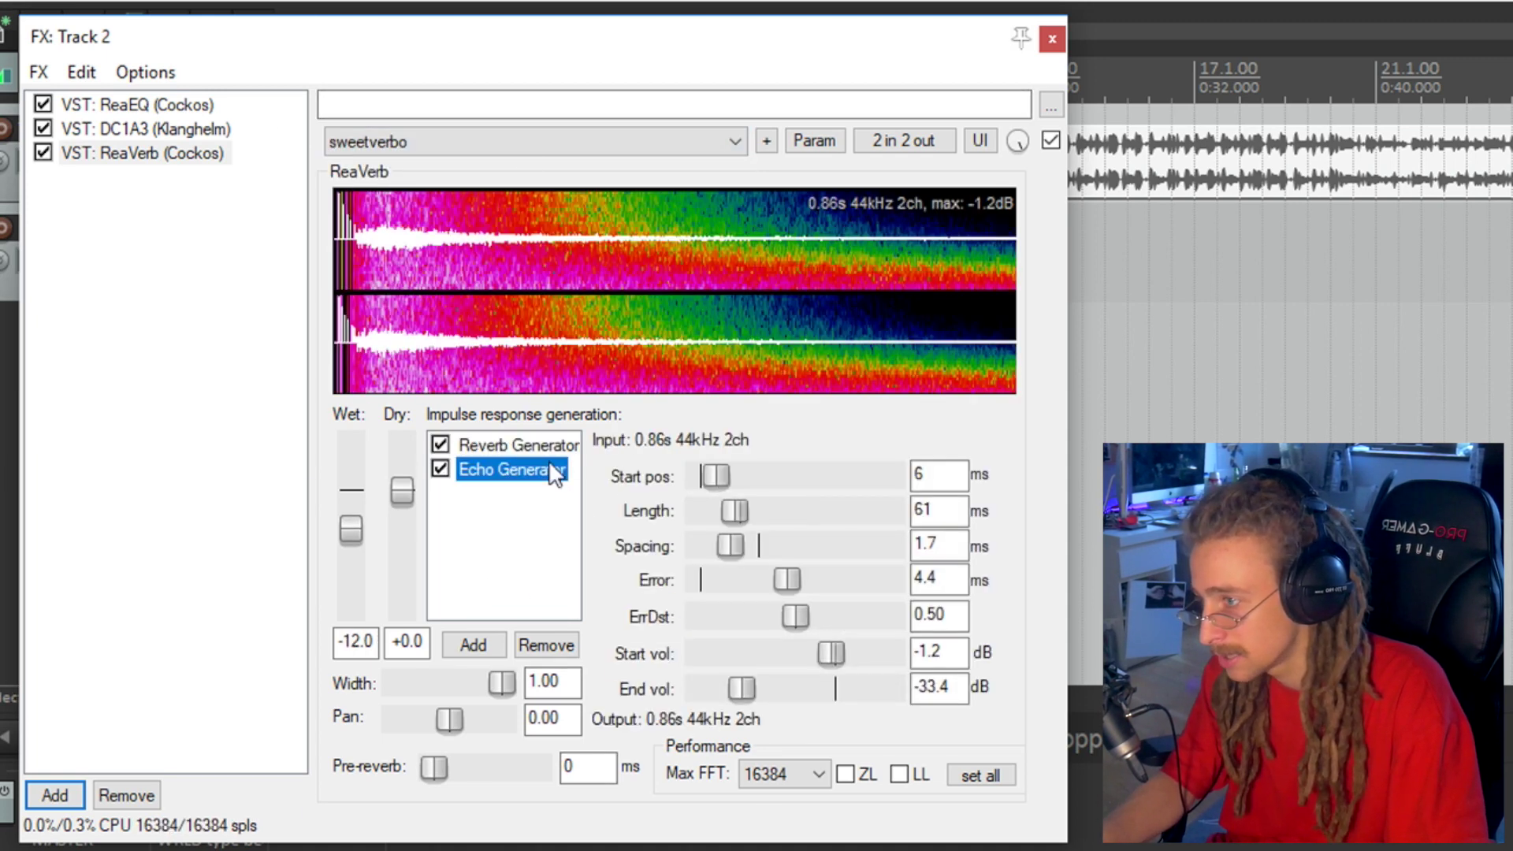
left_click(520, 142)
left_click(379, 224)
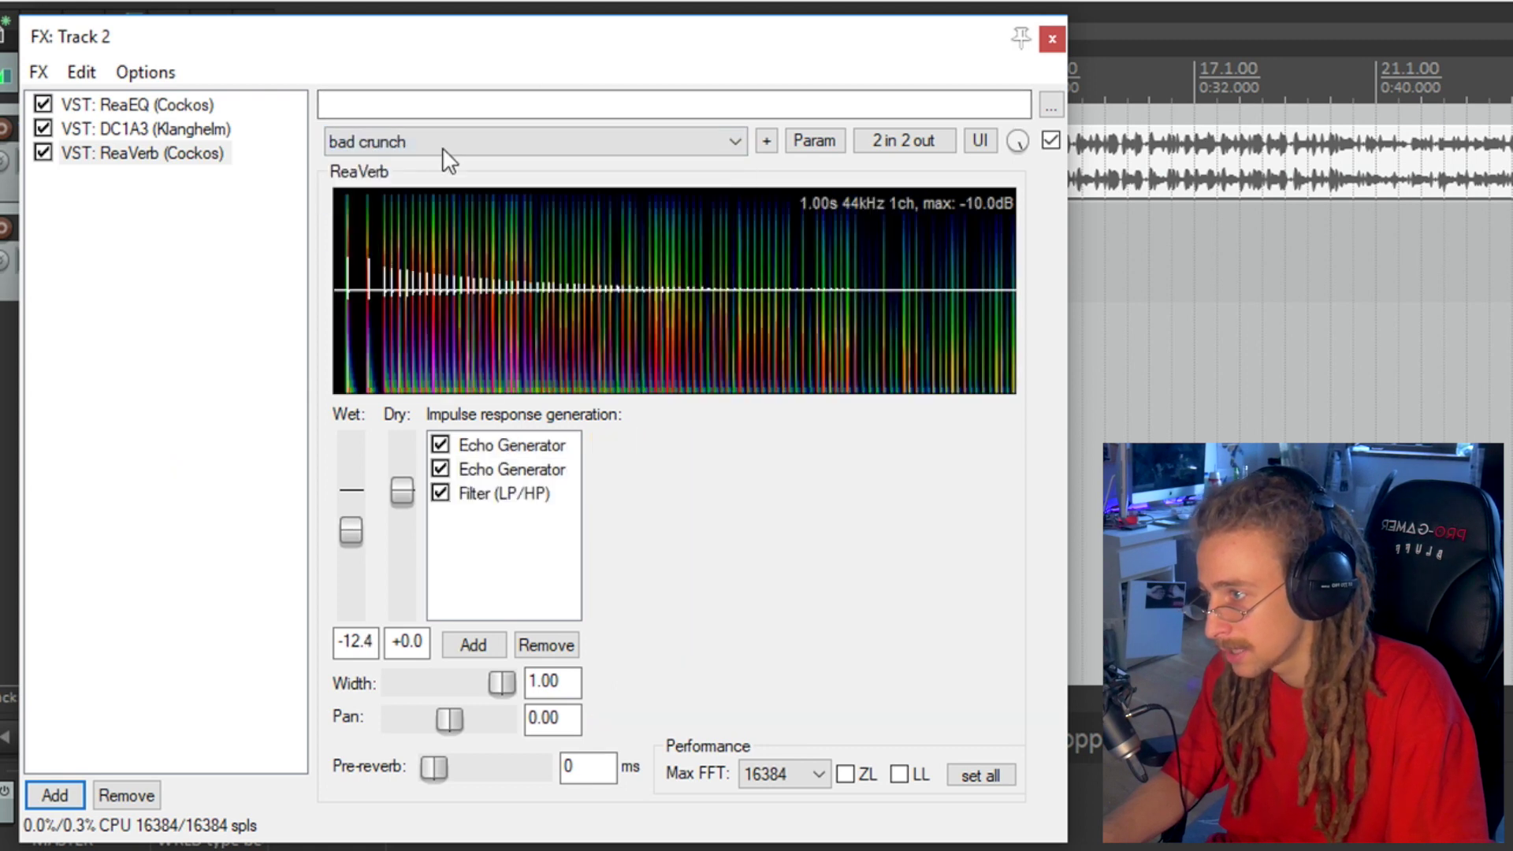
Load ReaVerb's verbik preset, lower its wet level to -45.2, and close the second track's effects window.
left_click(443, 142)
left_click(370, 241)
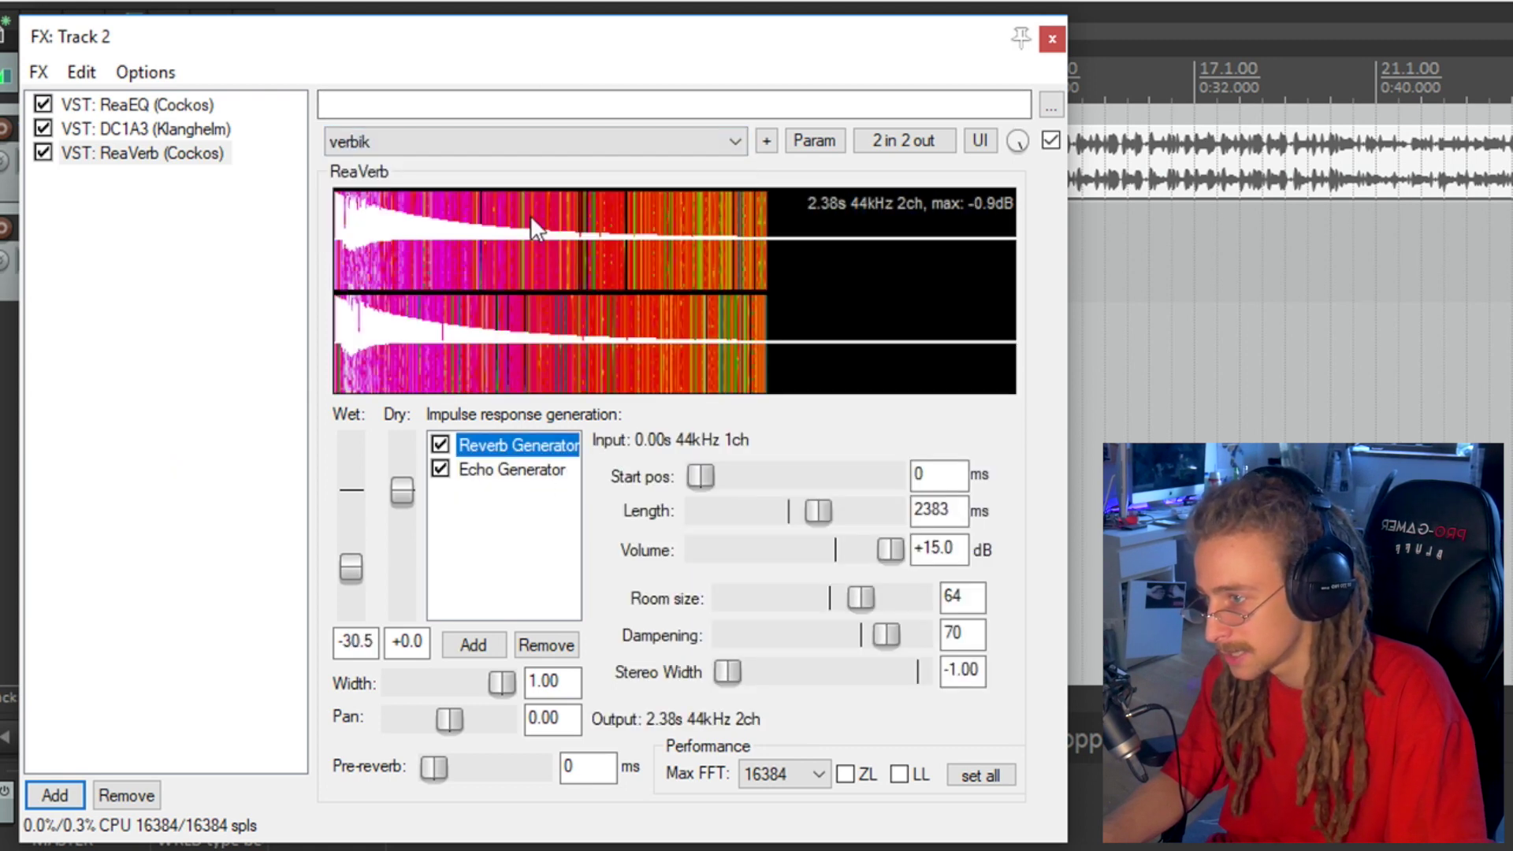
left_click(508, 470)
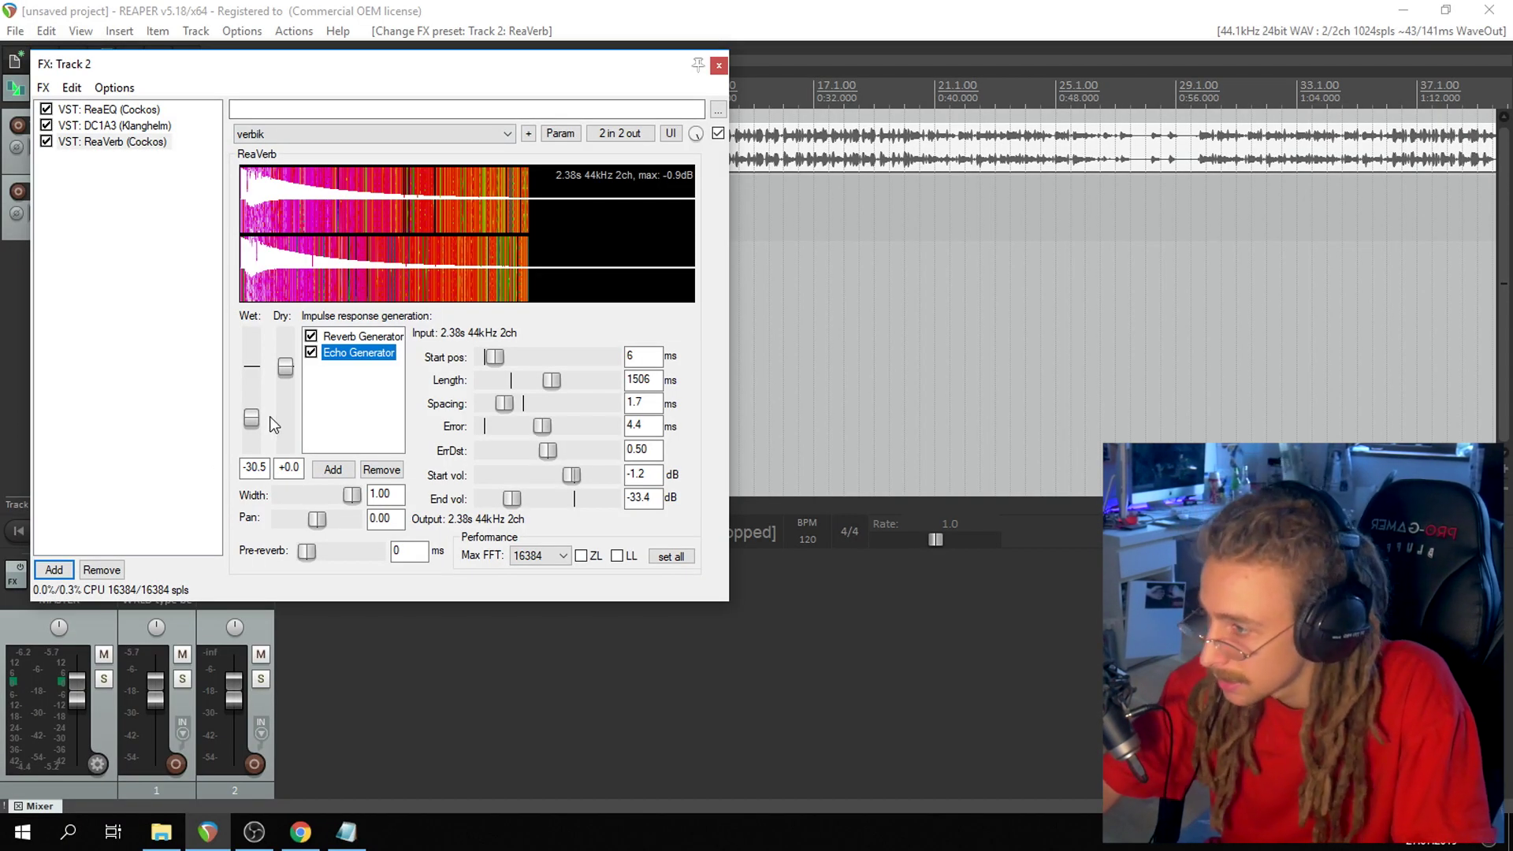
left_click_drag(251, 418, 251, 429)
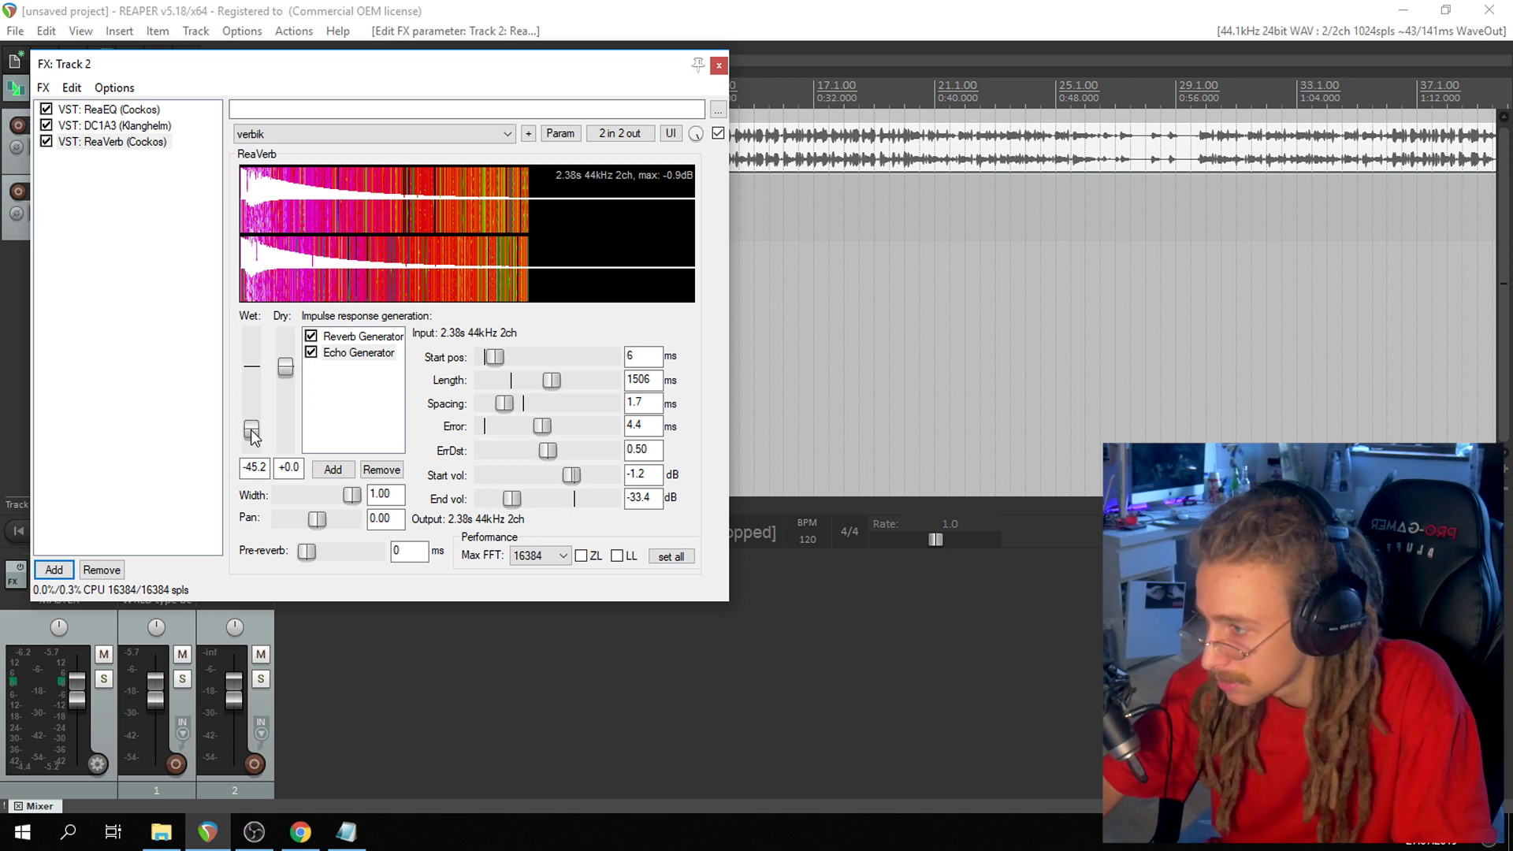
left_click(719, 67)
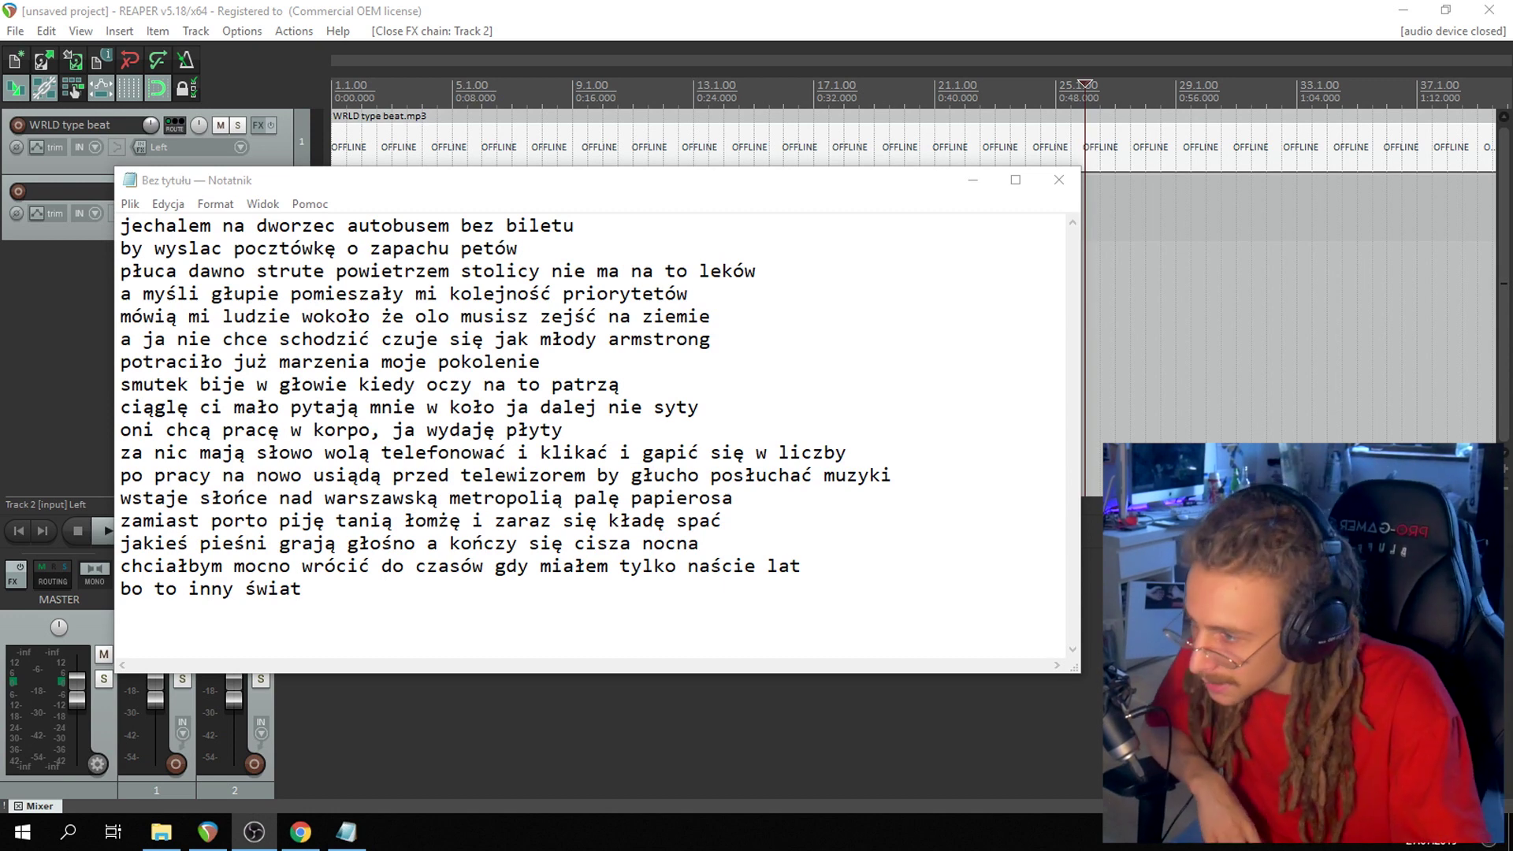
Highlight the first twelve lines of the lyrics in Notepad, the last five lines, and the first twelve again.
left_click(515, 260)
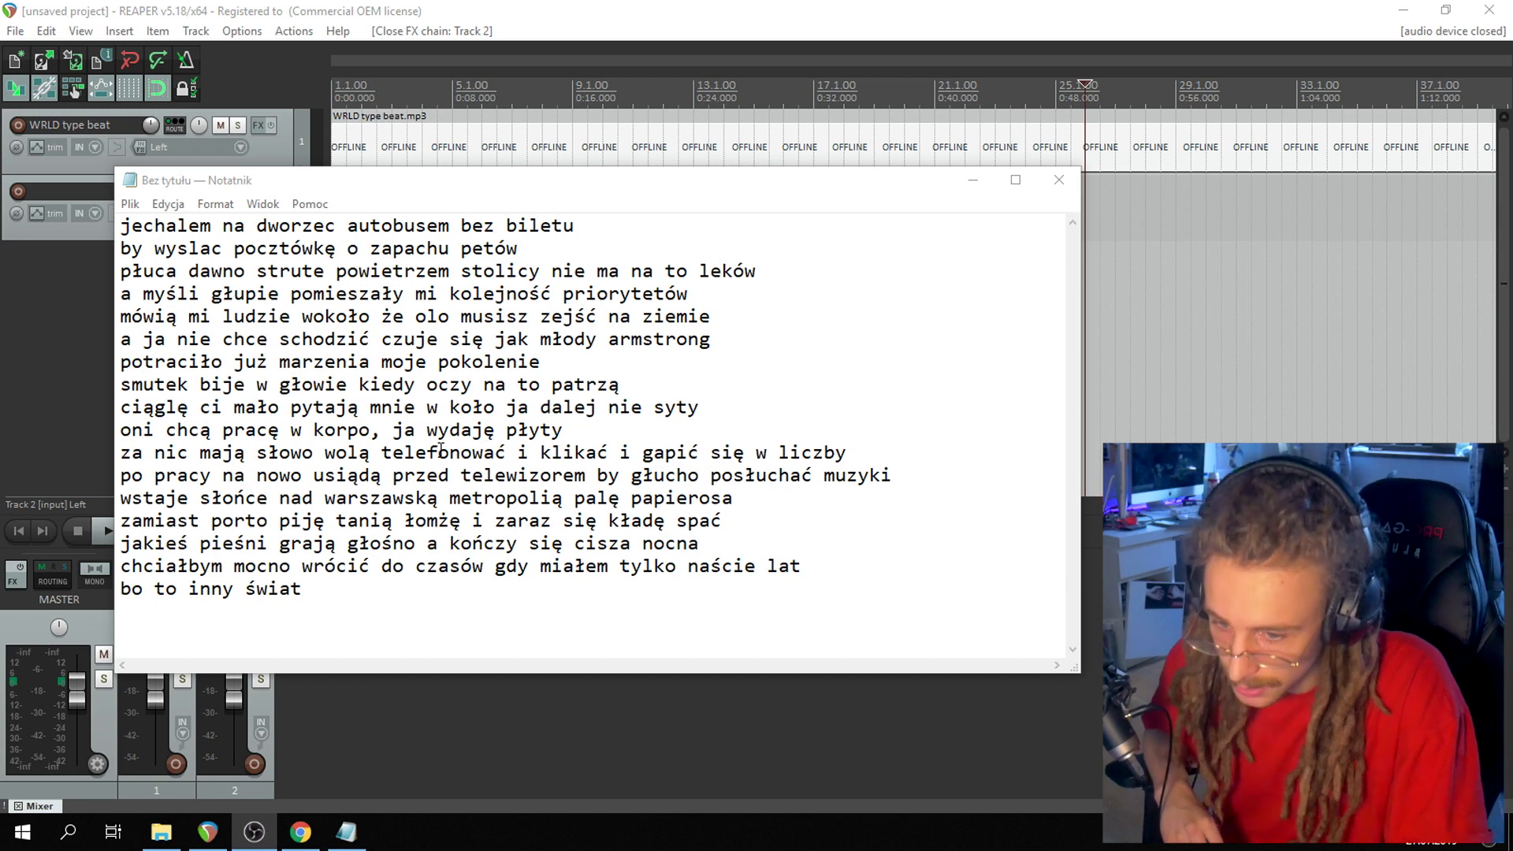
left_click_drag(121, 226, 891, 483)
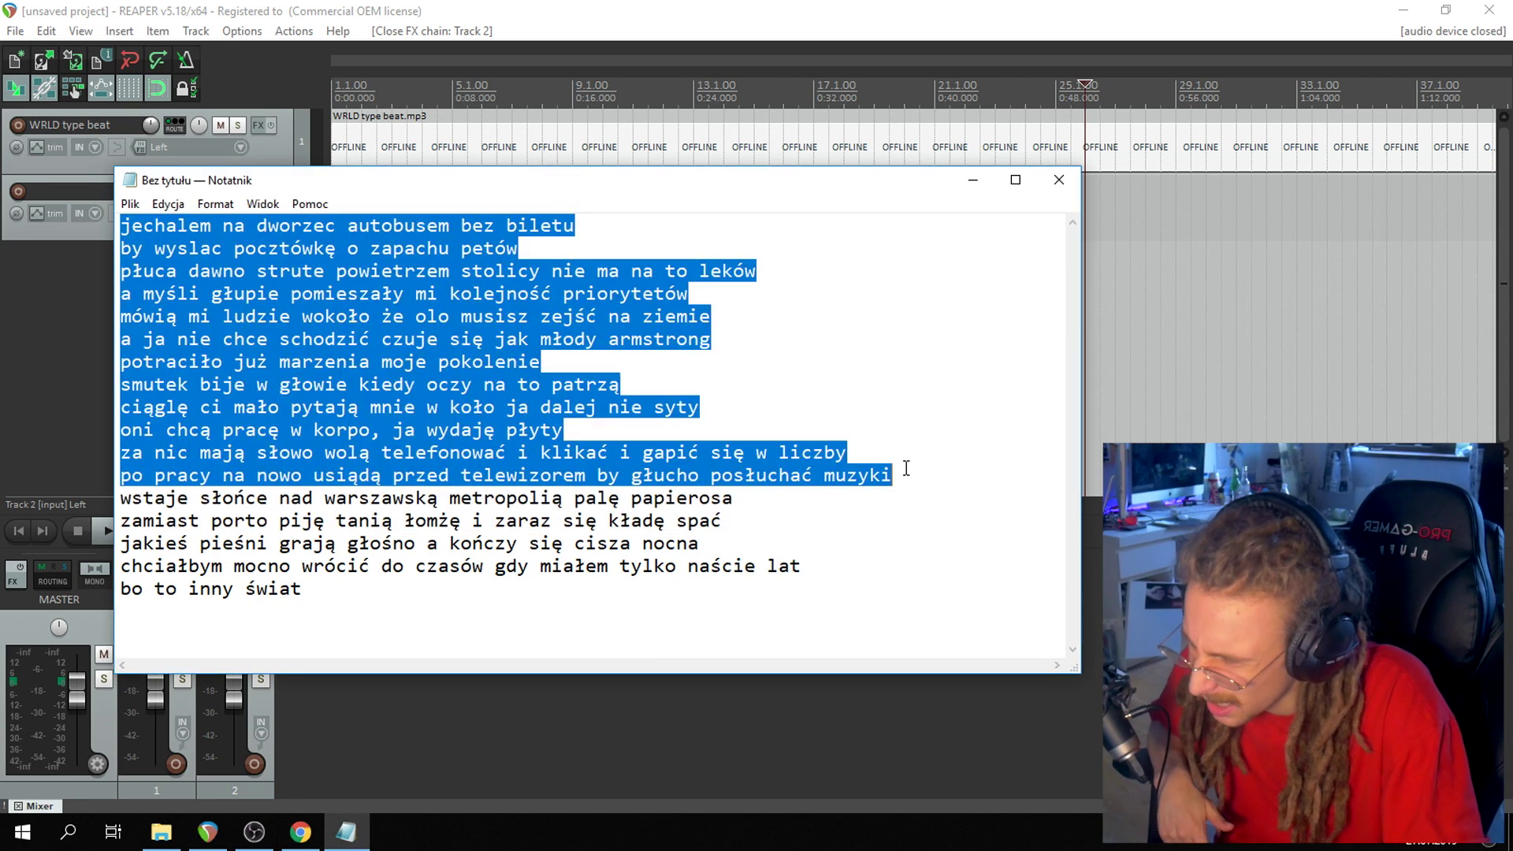
left_click_drag(504, 595, 40, 508)
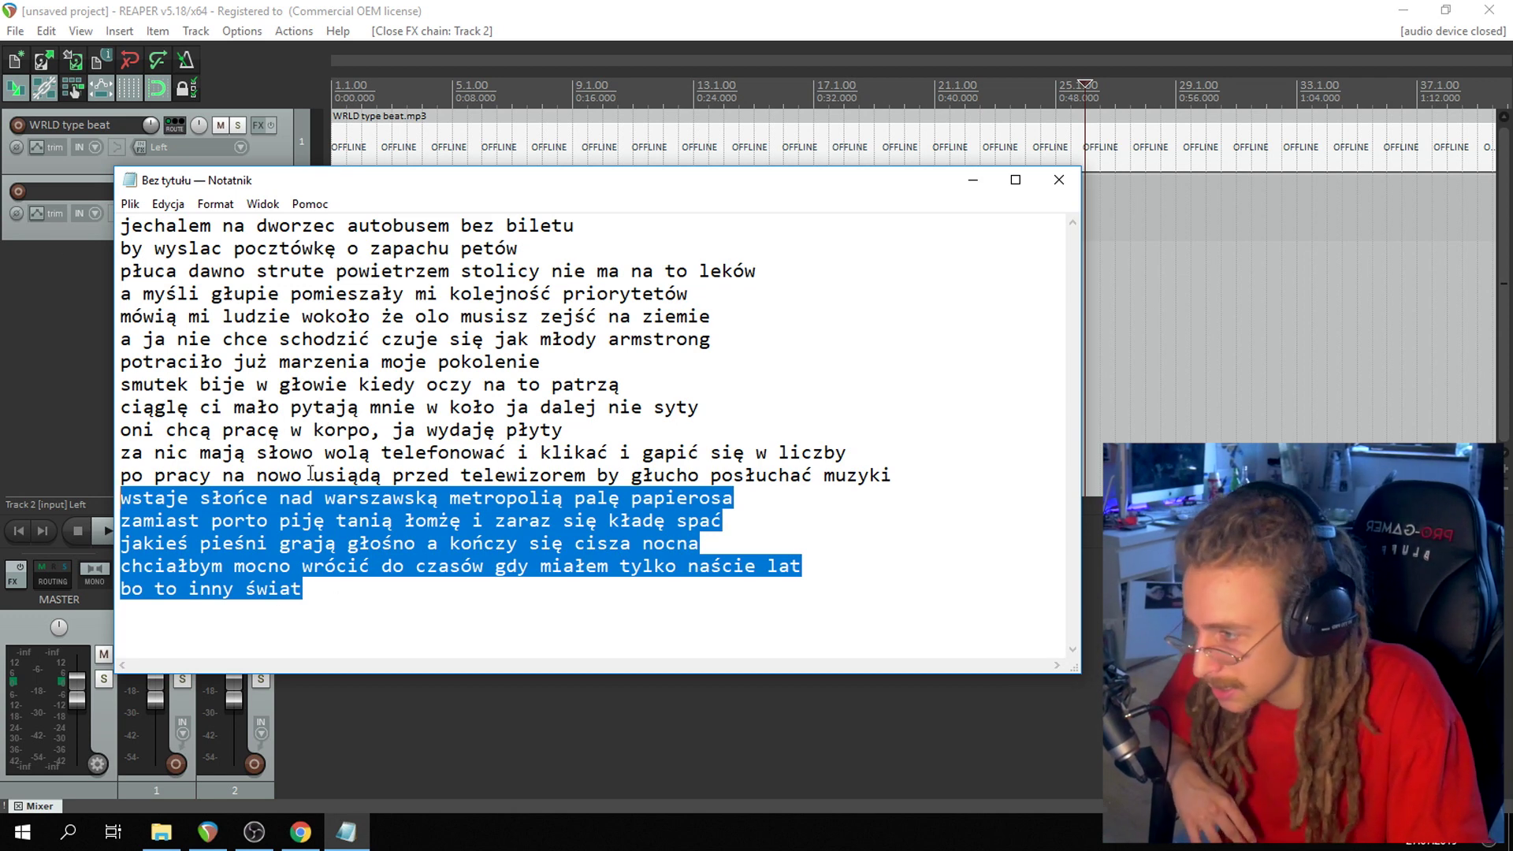
left_click_drag(975, 487, 4, 209)
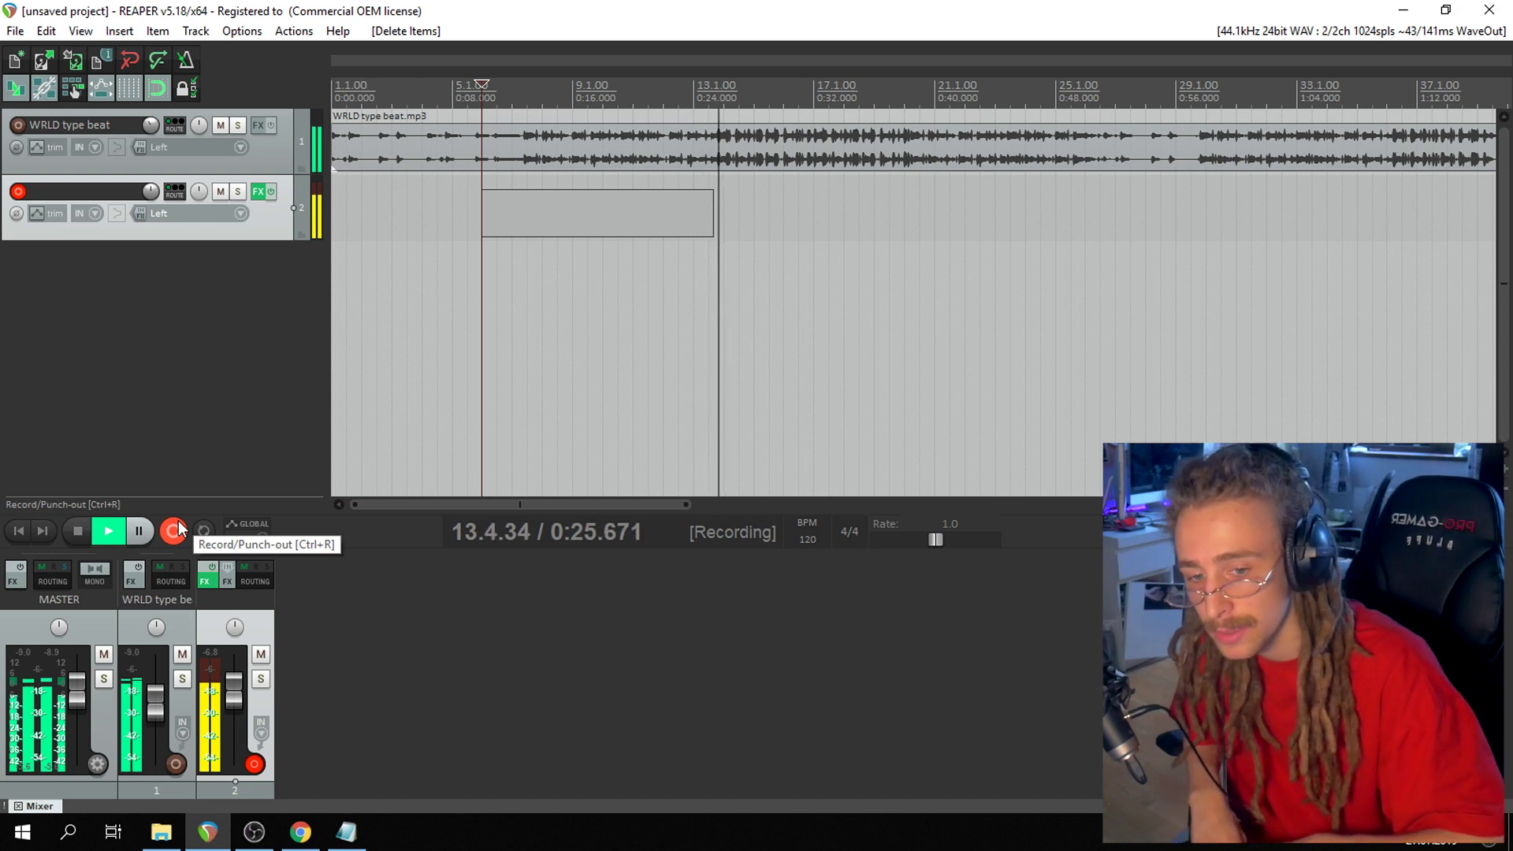
Stop the vocal recording on the second track and place the edit cursor at 7.1.00.
left_click(180, 528)
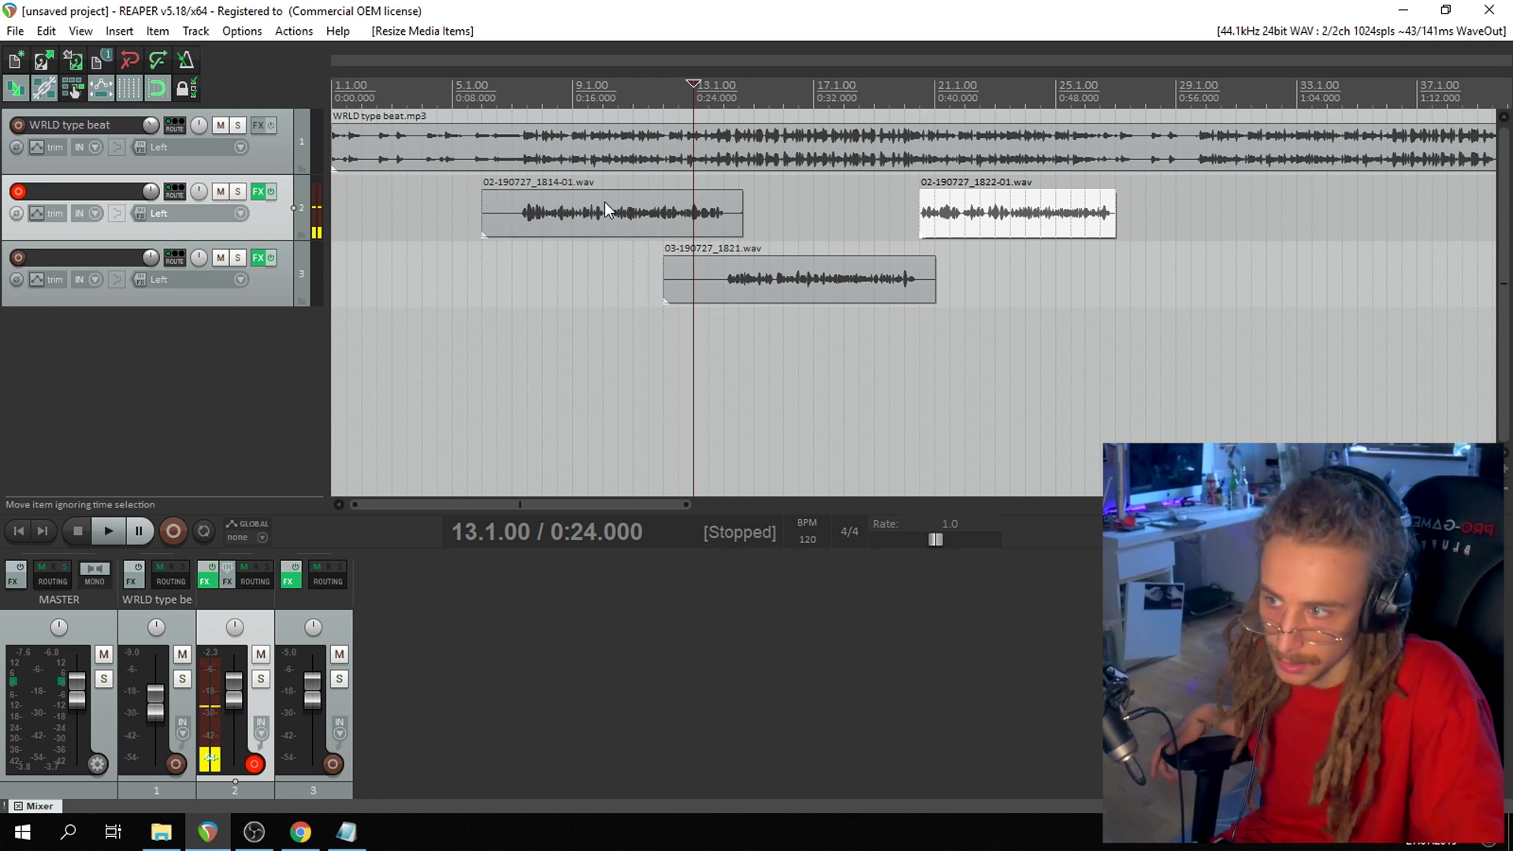
left_click(512, 88)
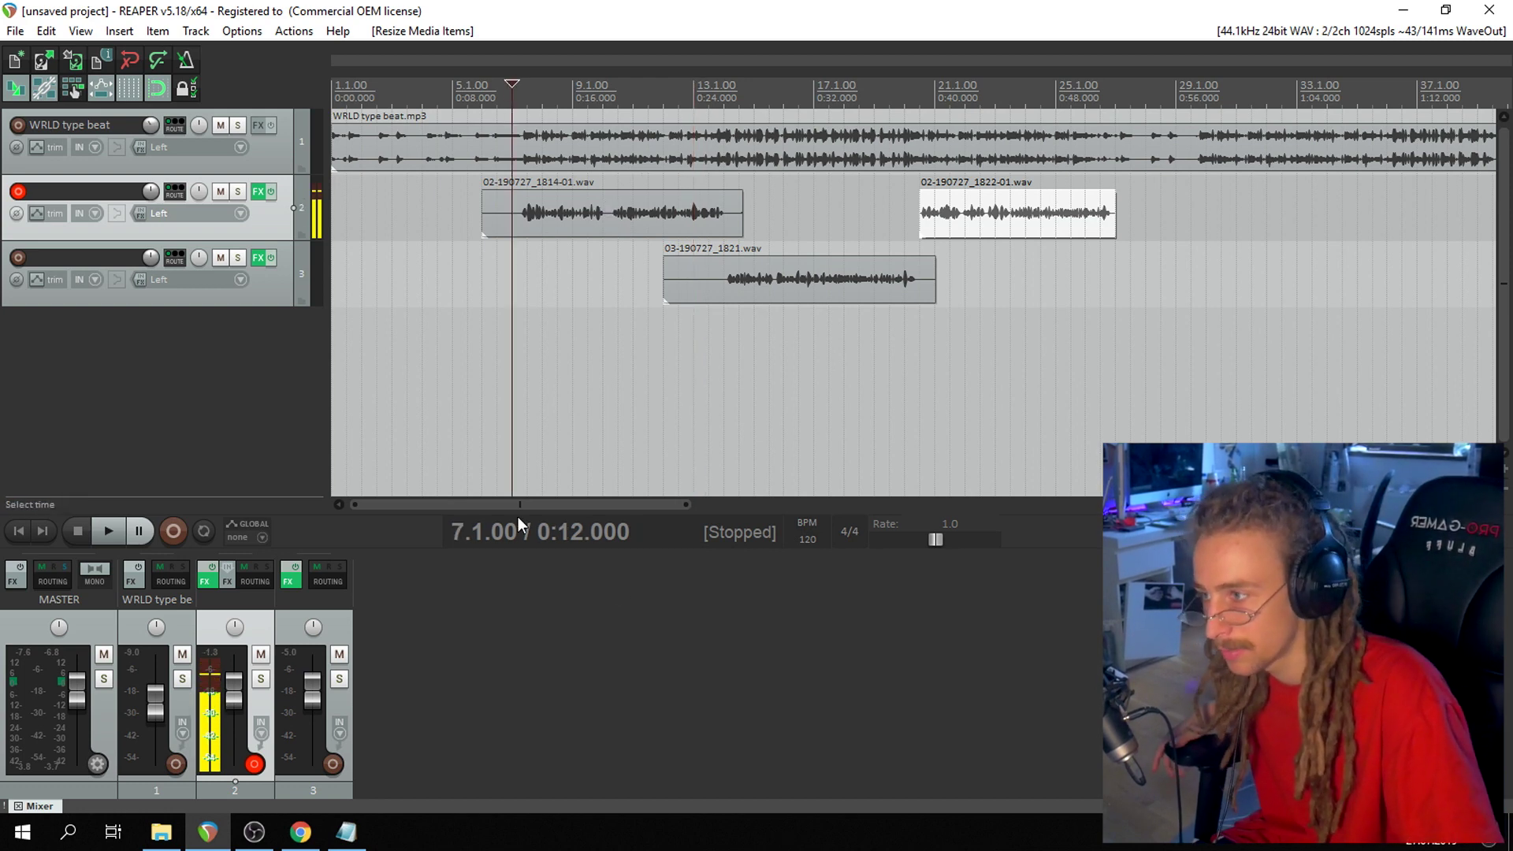
Duplicate the third track with its effects and delete the copied vocal item from the duplicate.
right_click(267, 293)
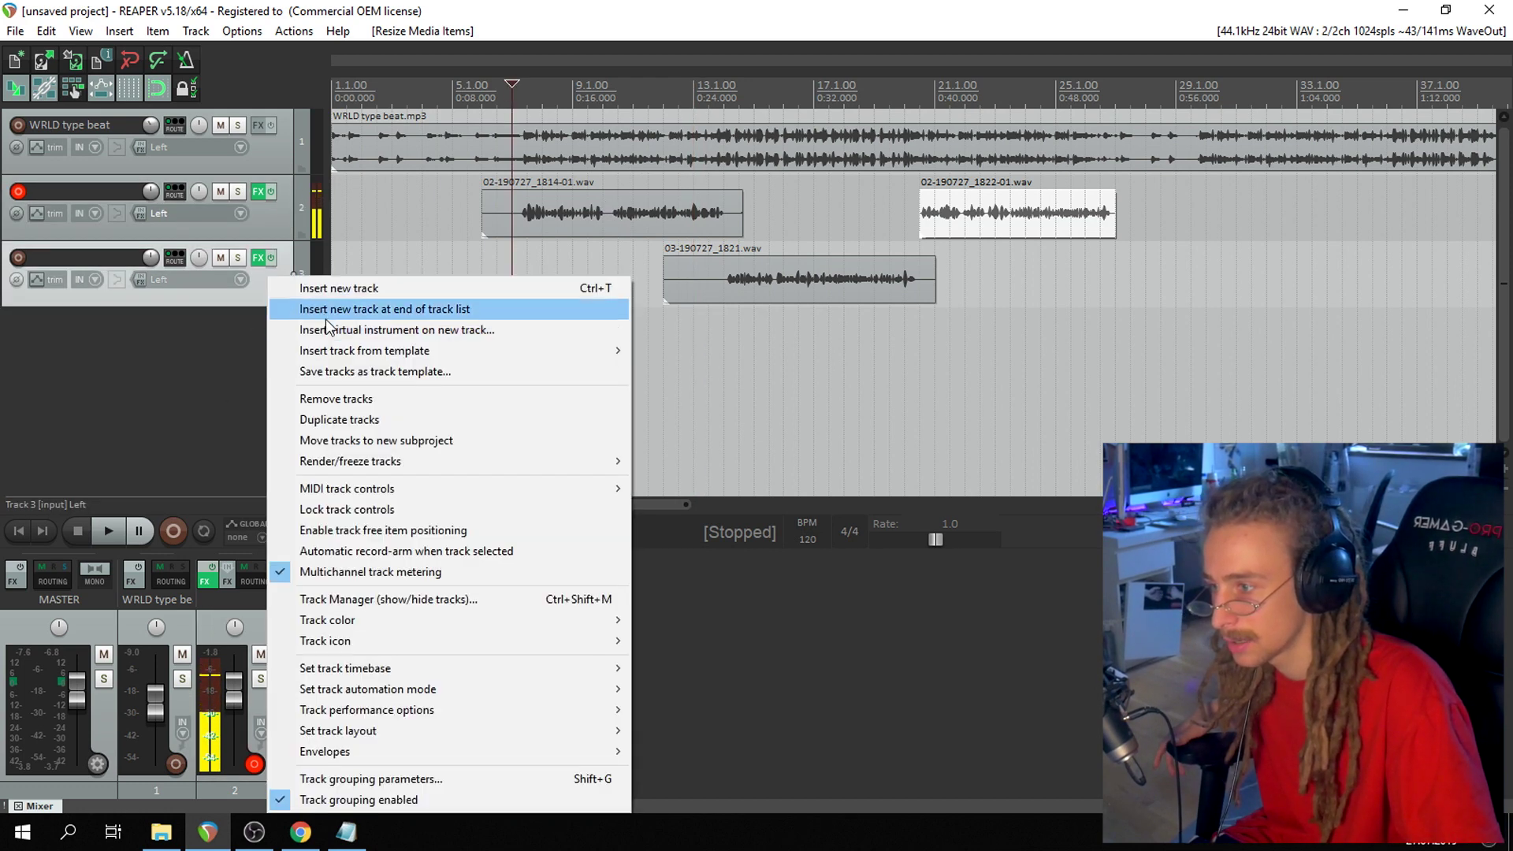
left_click(373, 420)
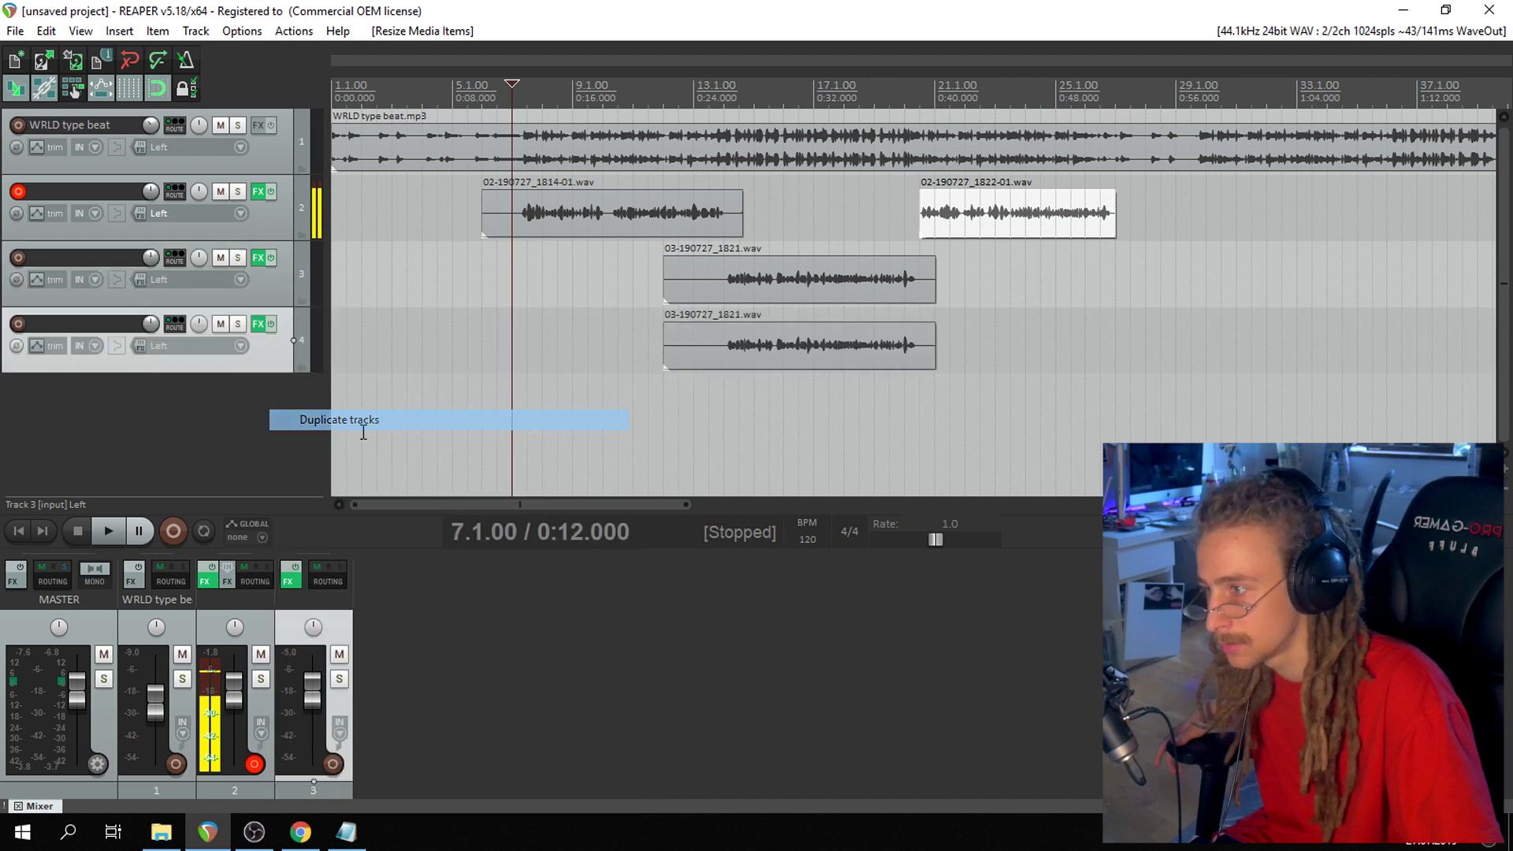
left_click(820, 363)
left_click(815, 361)
key("Delete")
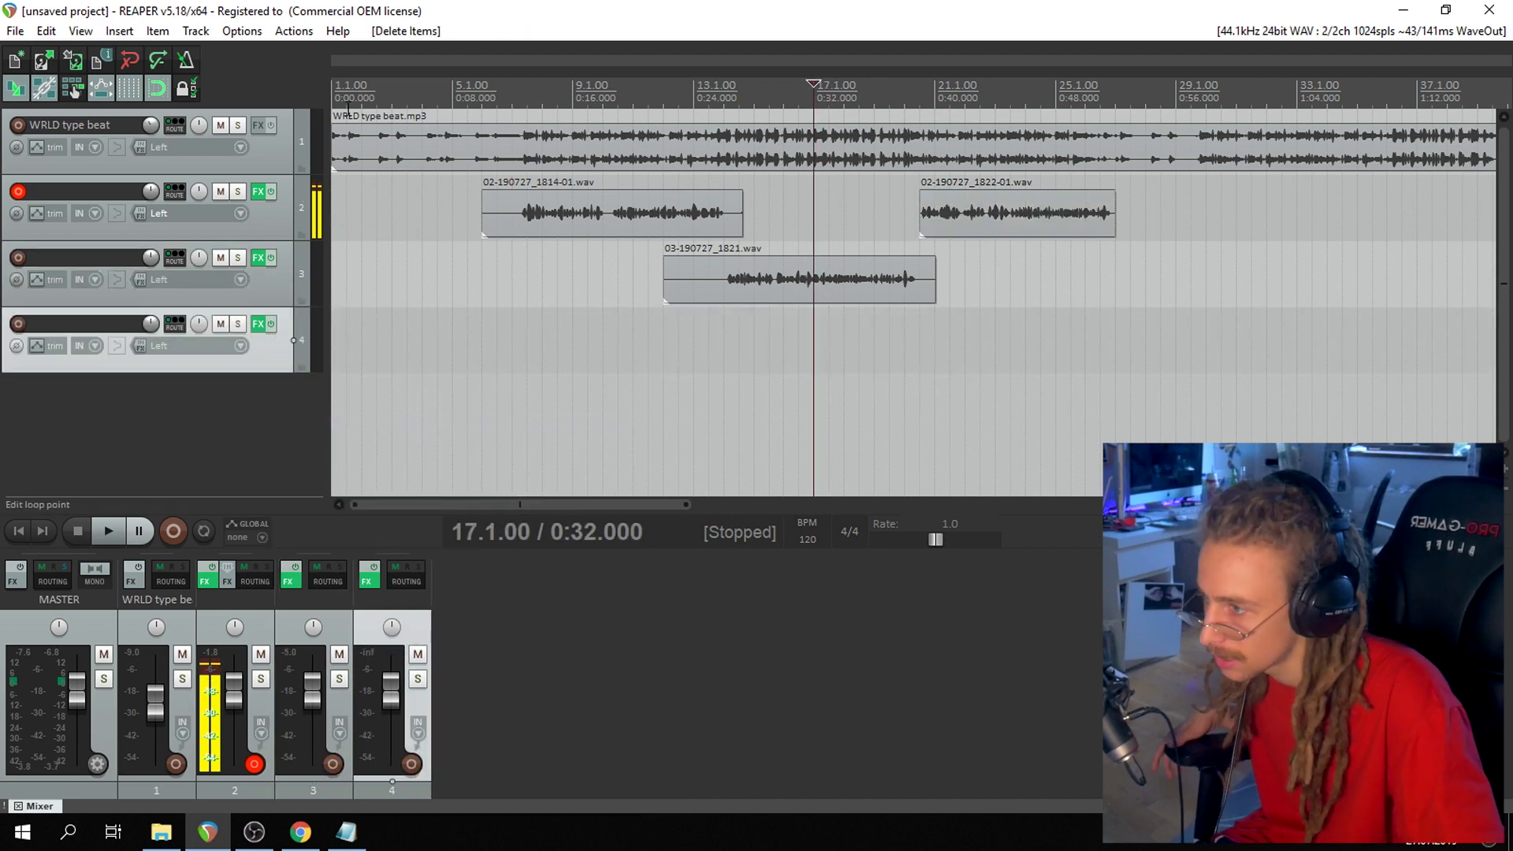
Open Auto-Tune Evo on the fourth track and set its key to B and its scale to Major.
left_click(259, 324)
left_click_drag(245, 54, 741, 253)
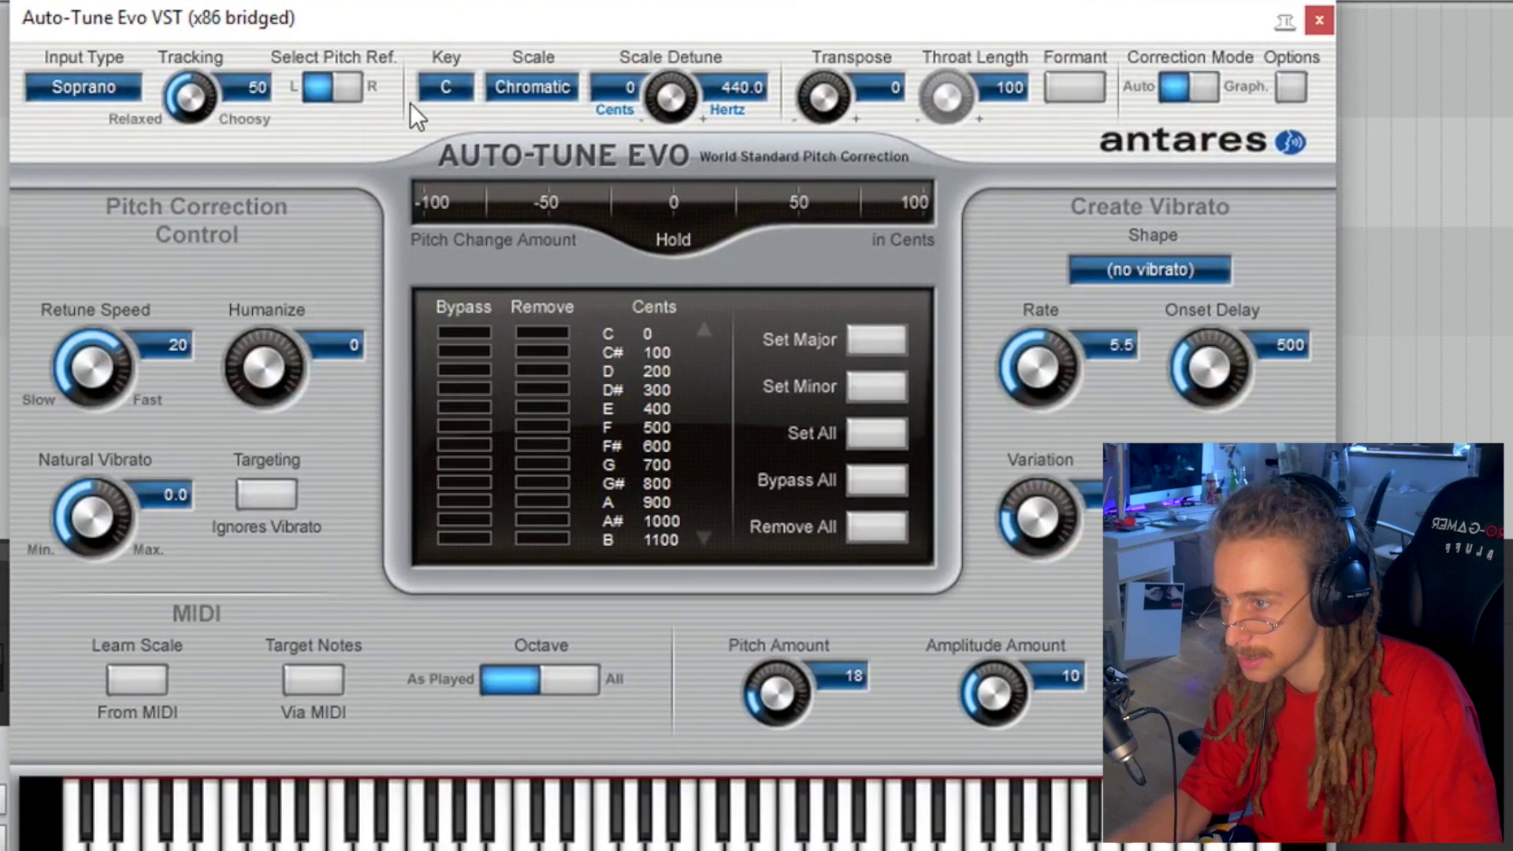
left_click(442, 90)
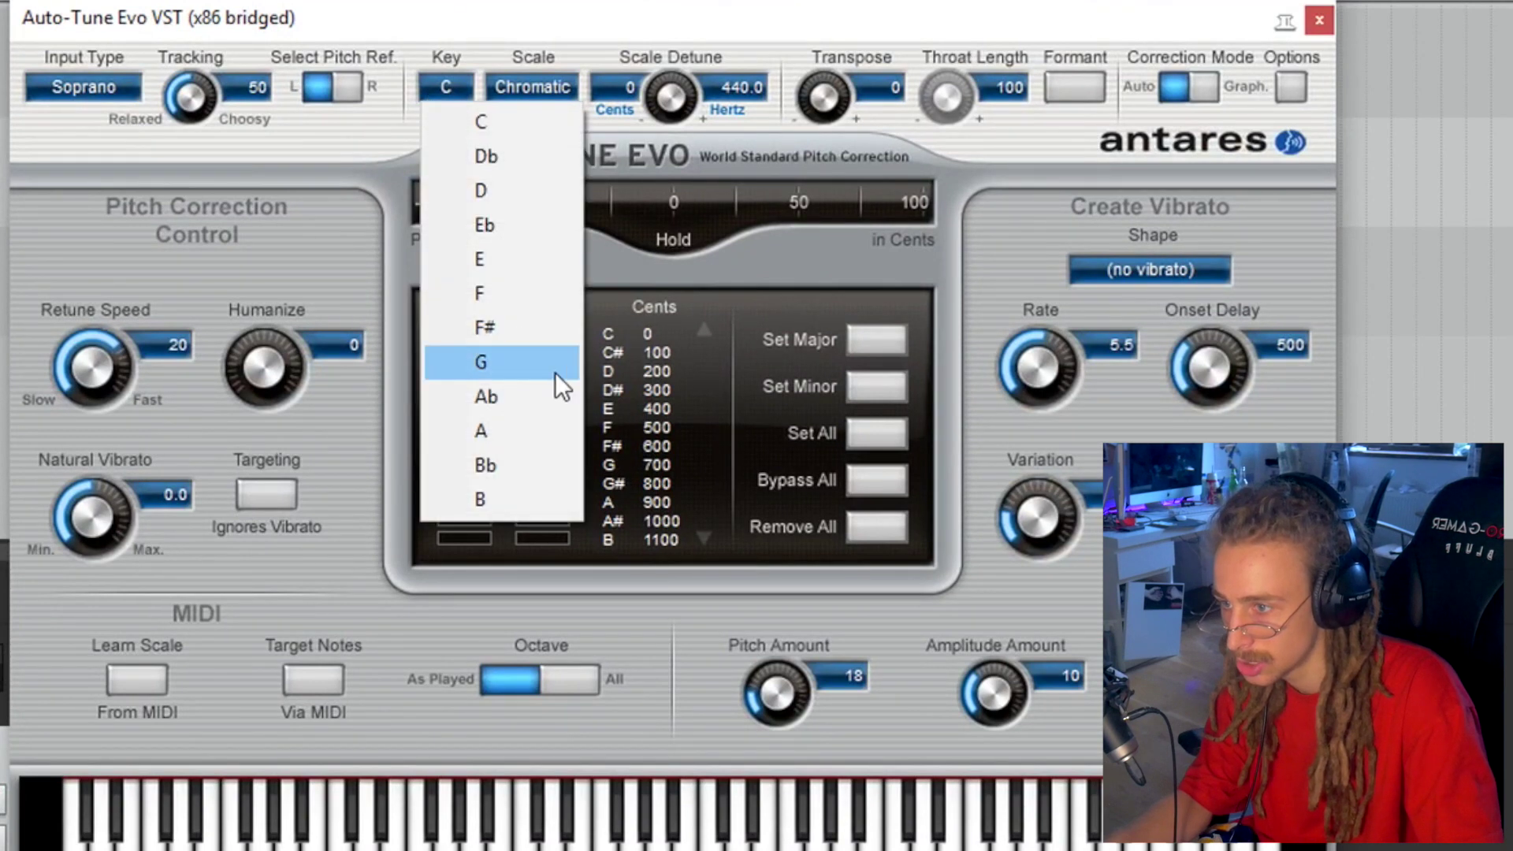
left_click(524, 501)
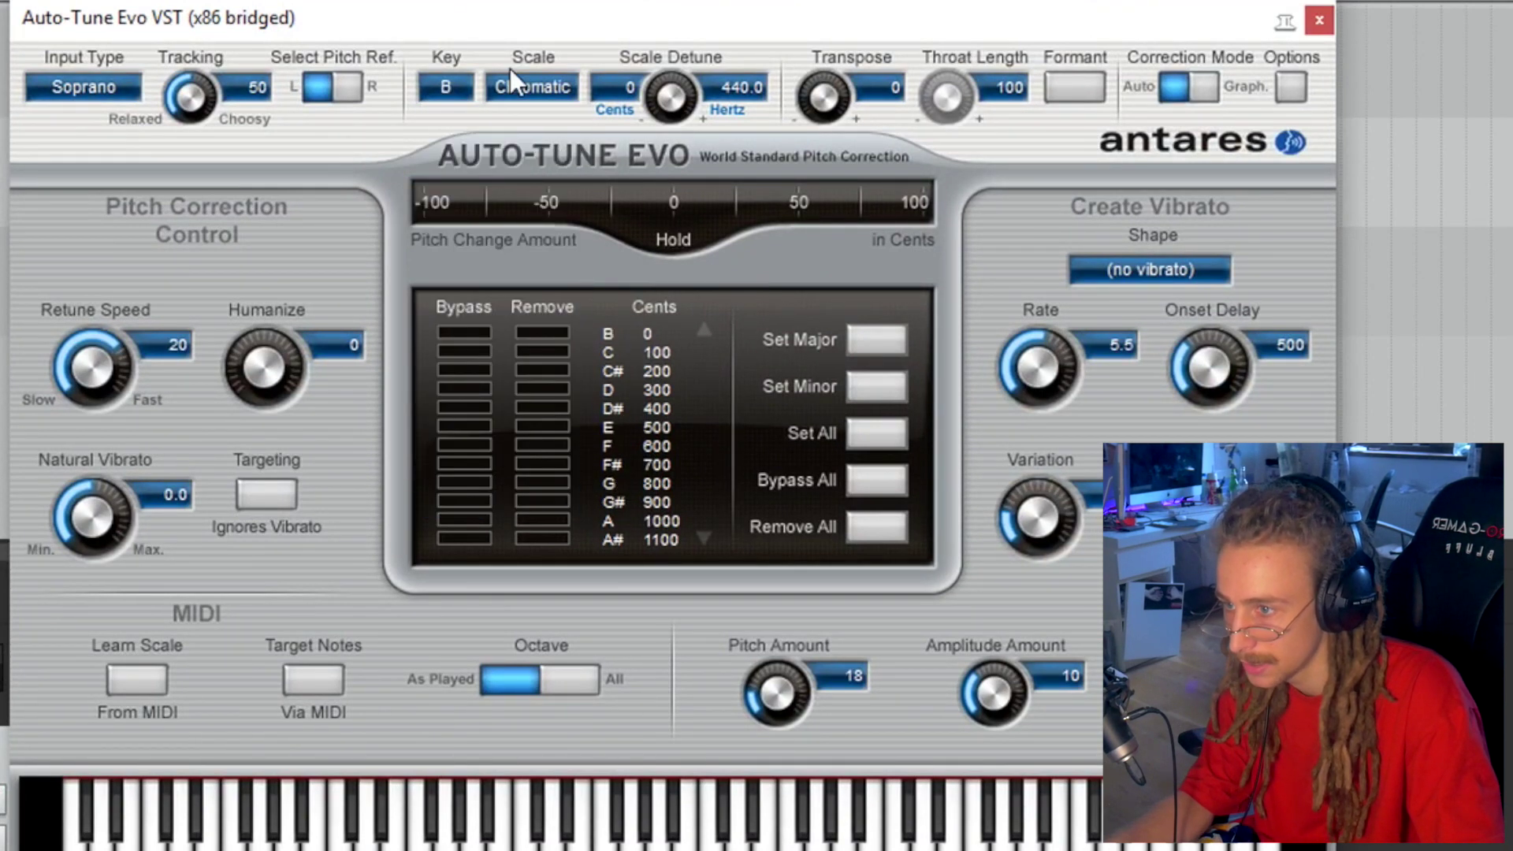
left_click(544, 95)
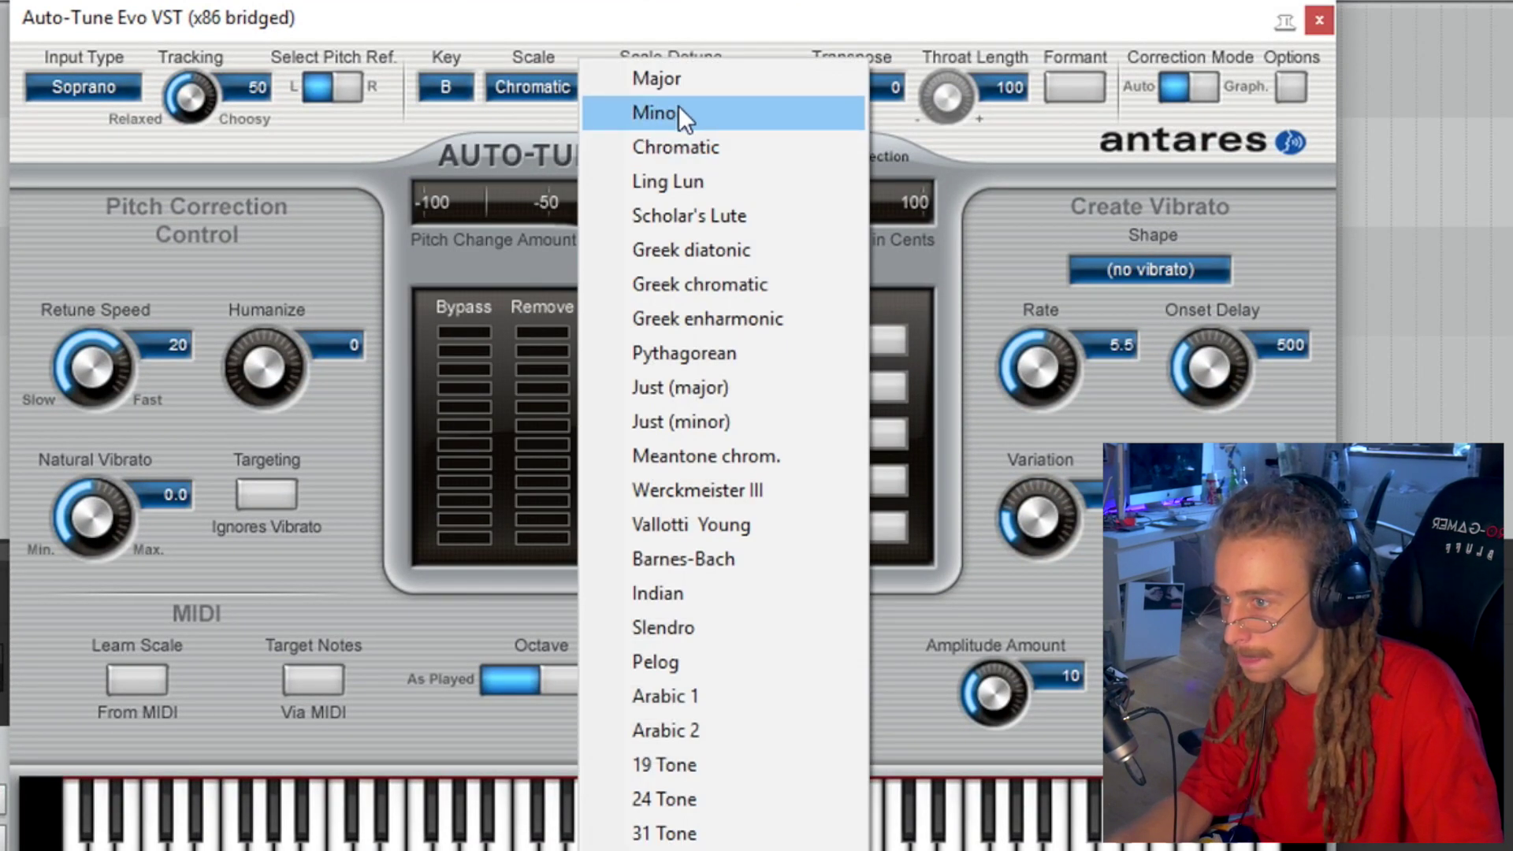
left_click(662, 75)
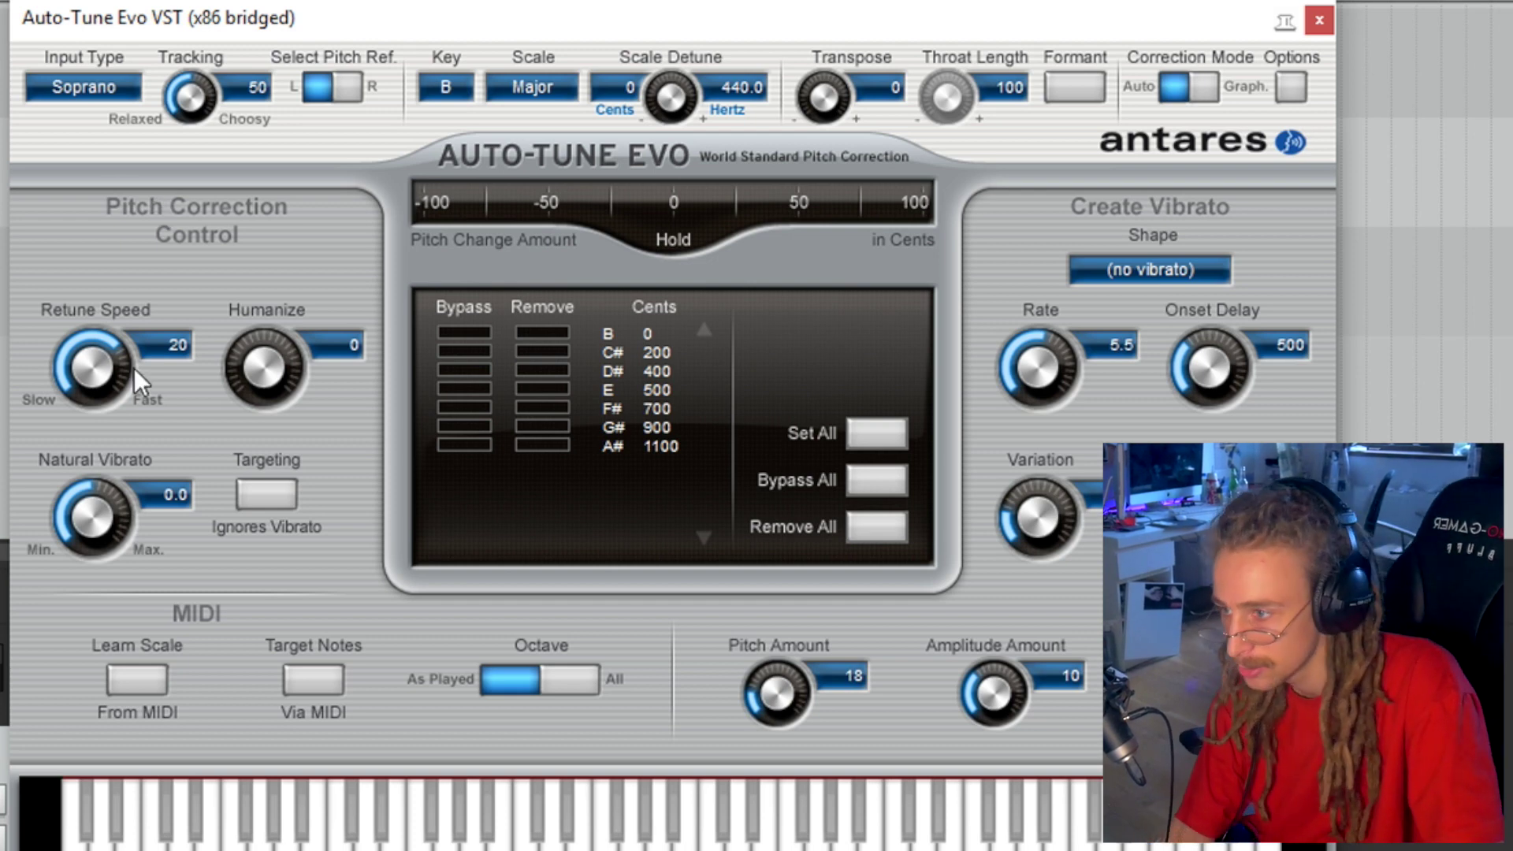
Set Auto-Tune Evo's input type to Low Male and retune speed to 24, and close the effect windows.
left_click(93, 88)
left_click(163, 189)
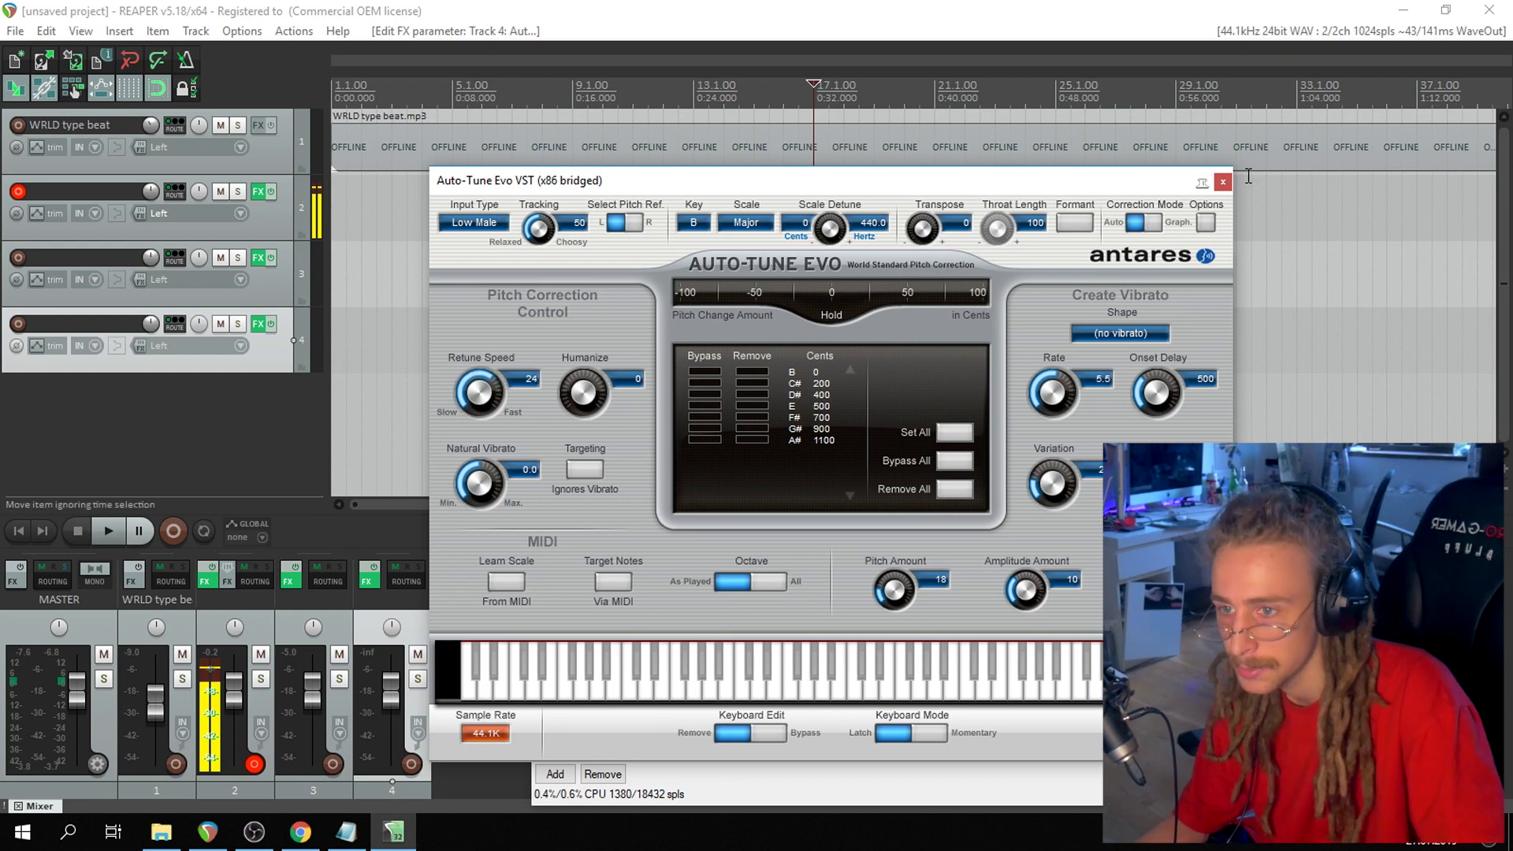
left_click(1223, 183)
left_click(1220, 270)
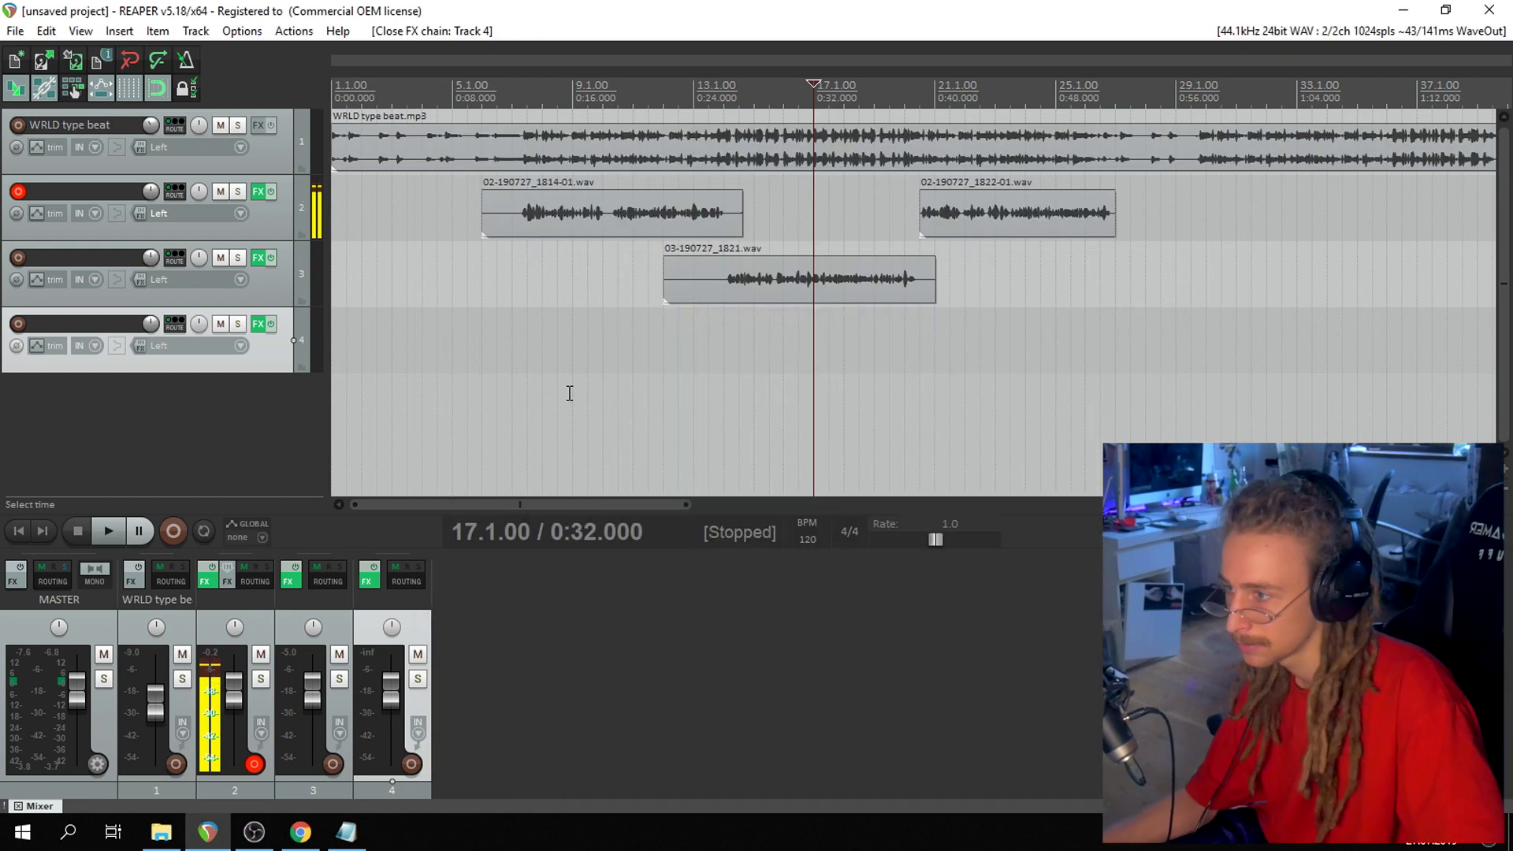
Arm only the fourth track for recording and place the edit cursor shortly before the end of the second track's last vocal item.
left_click(18, 324)
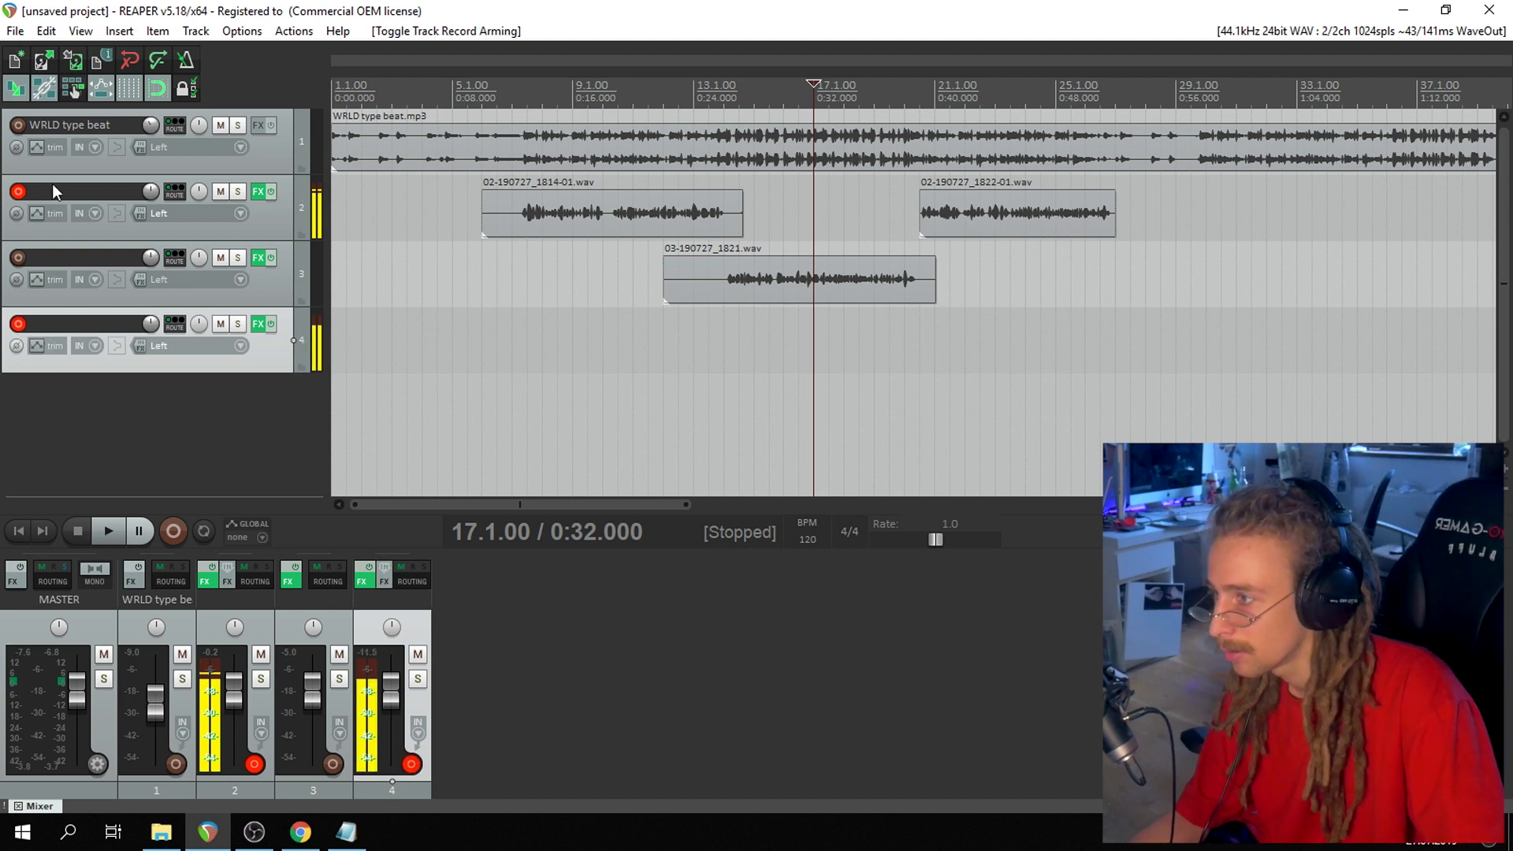
left_click(19, 192)
left_click(1028, 93)
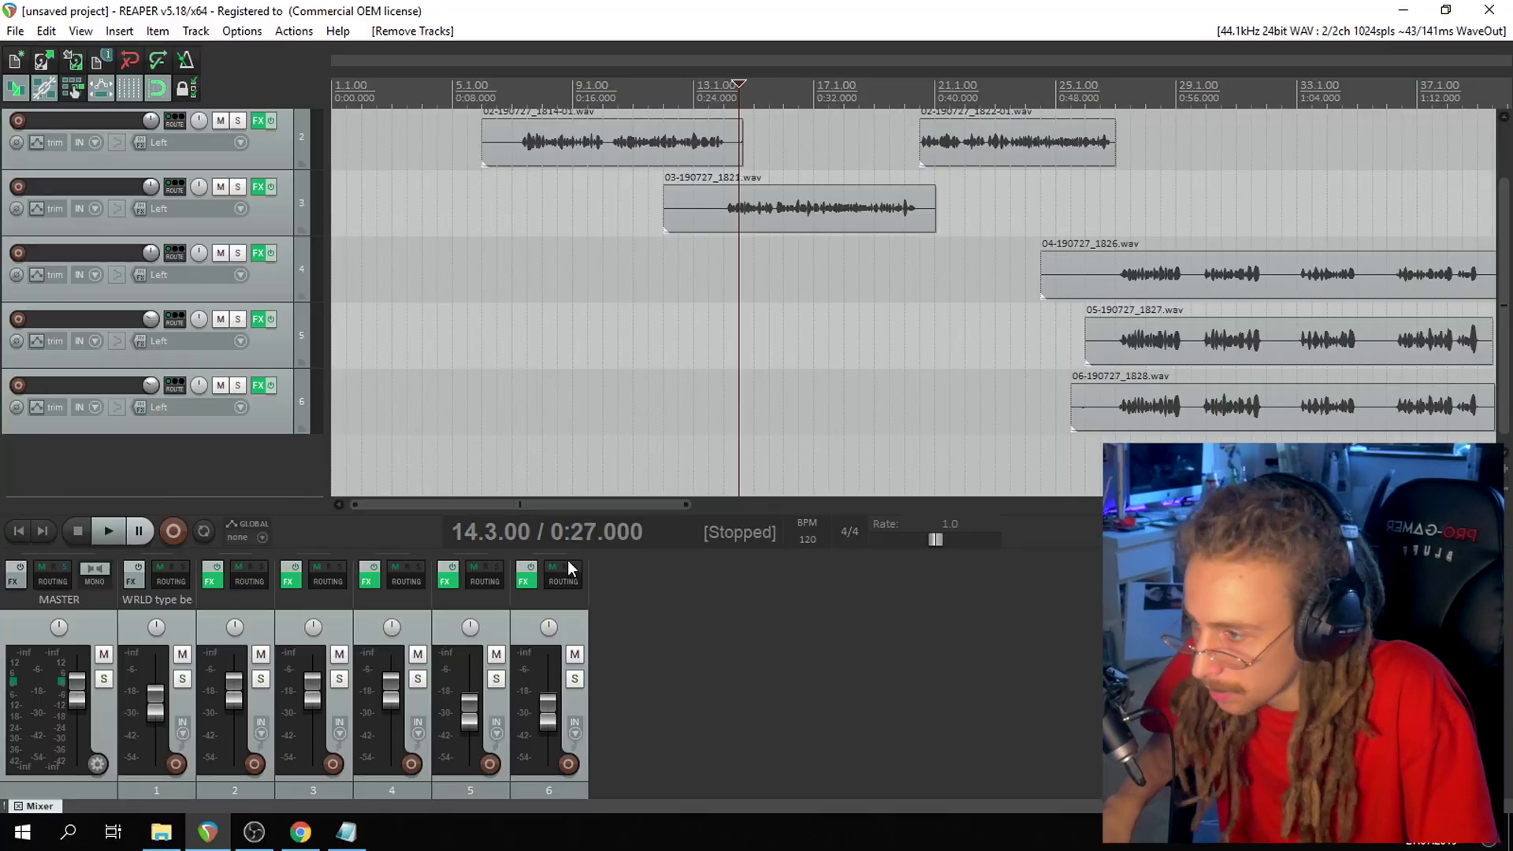
Trim the starts of the fourth to sixth tracks' vocal items to 27.1.00 and align the fourth track's item end with the others.
scroll(449, 398, "down", 3)
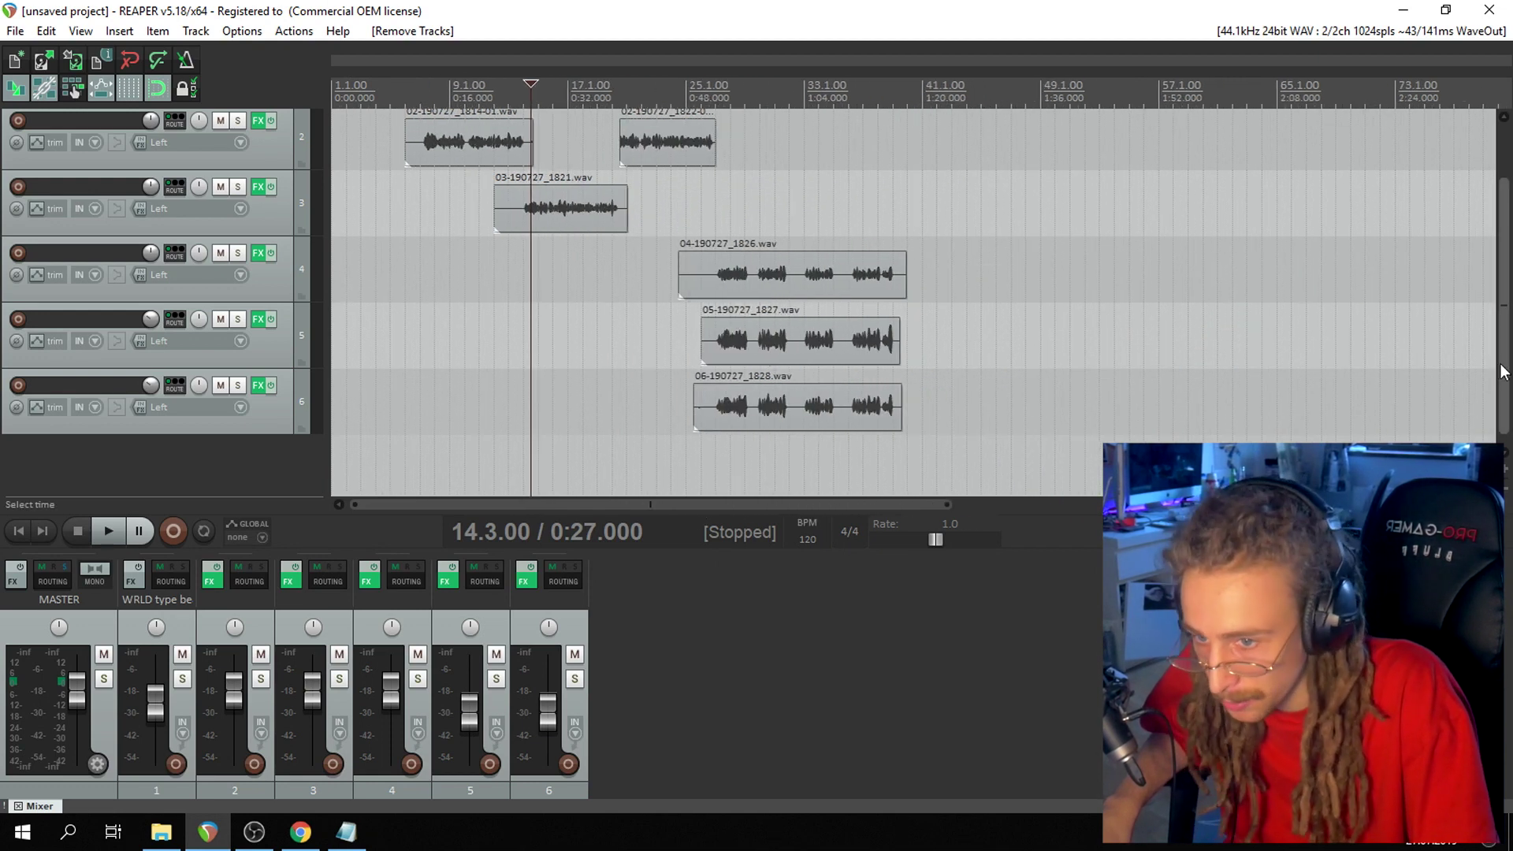
scroll(1500, 372, "up", 2)
left_click_drag(675, 356, 716, 355)
left_click(702, 427)
left_click_drag(701, 426, 715, 473)
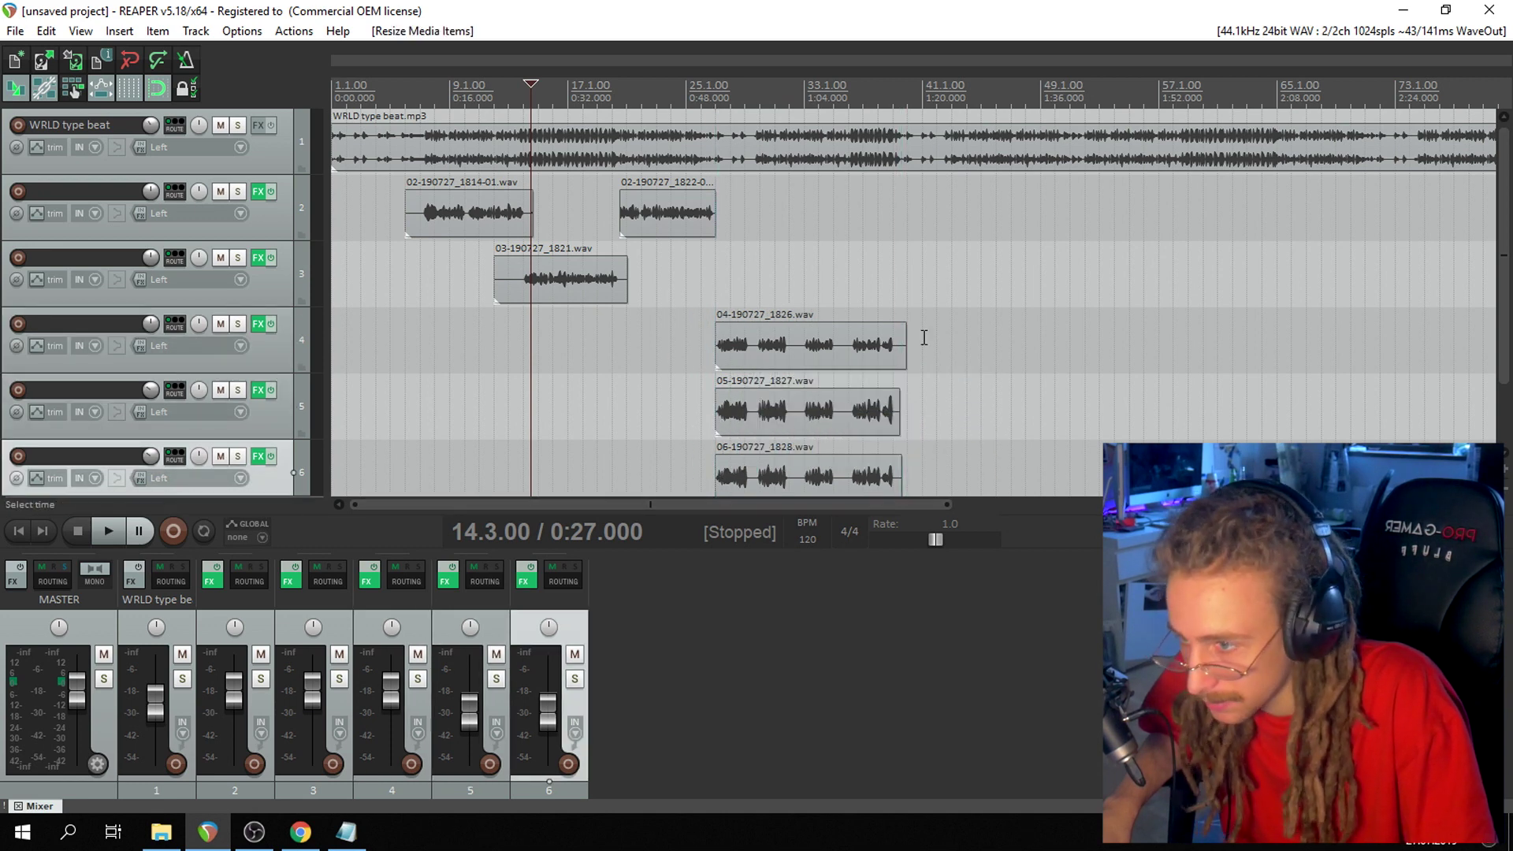
left_click_drag(901, 344, 897, 344)
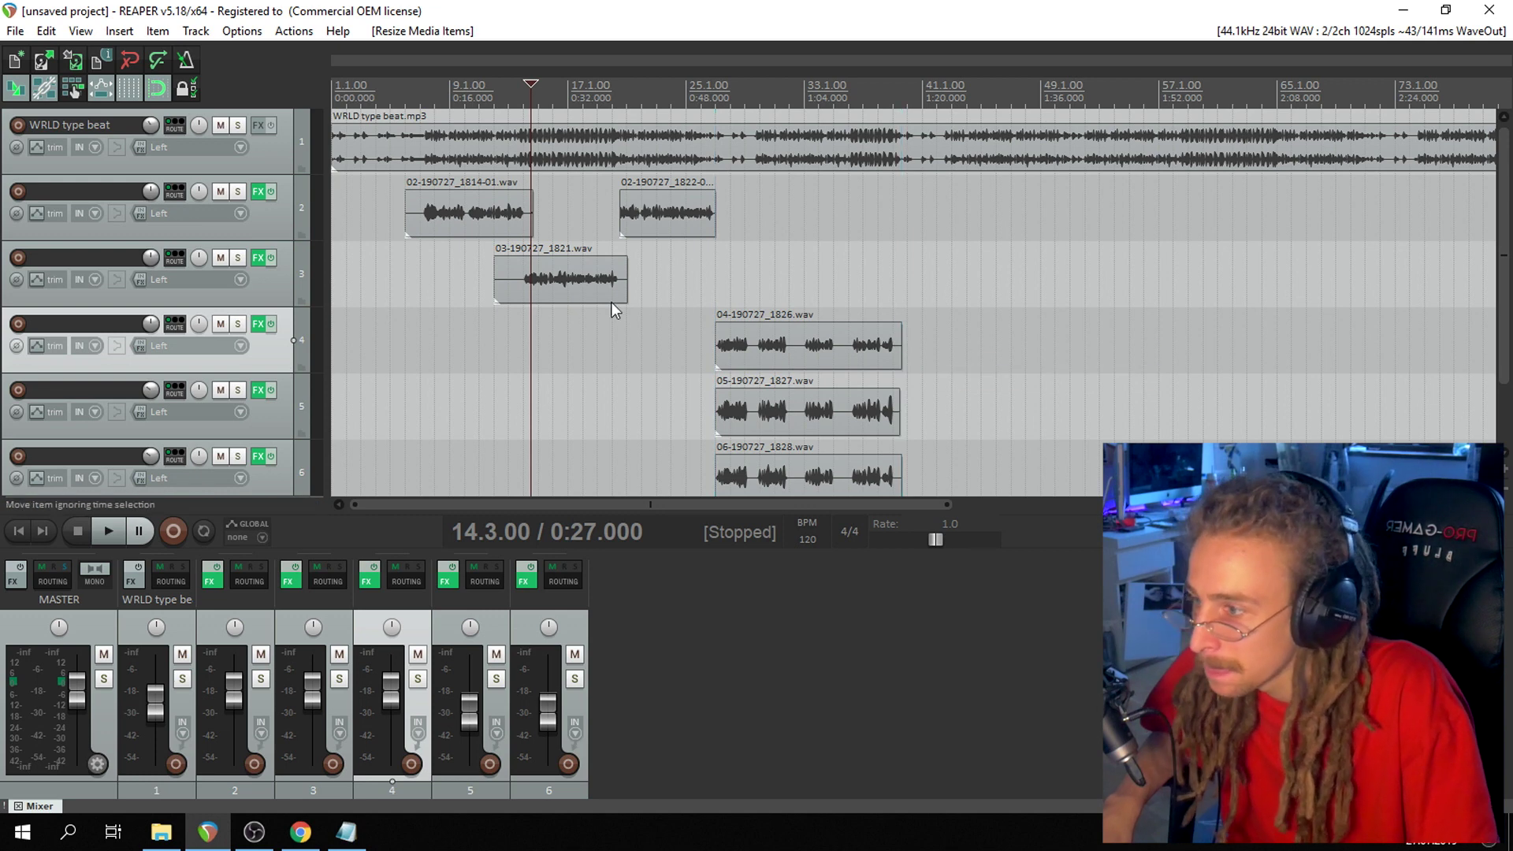
Trim the silent start of the third track's vocal item and adjust the adjoining item edge on the second track.
left_click_drag(491, 285, 523, 307)
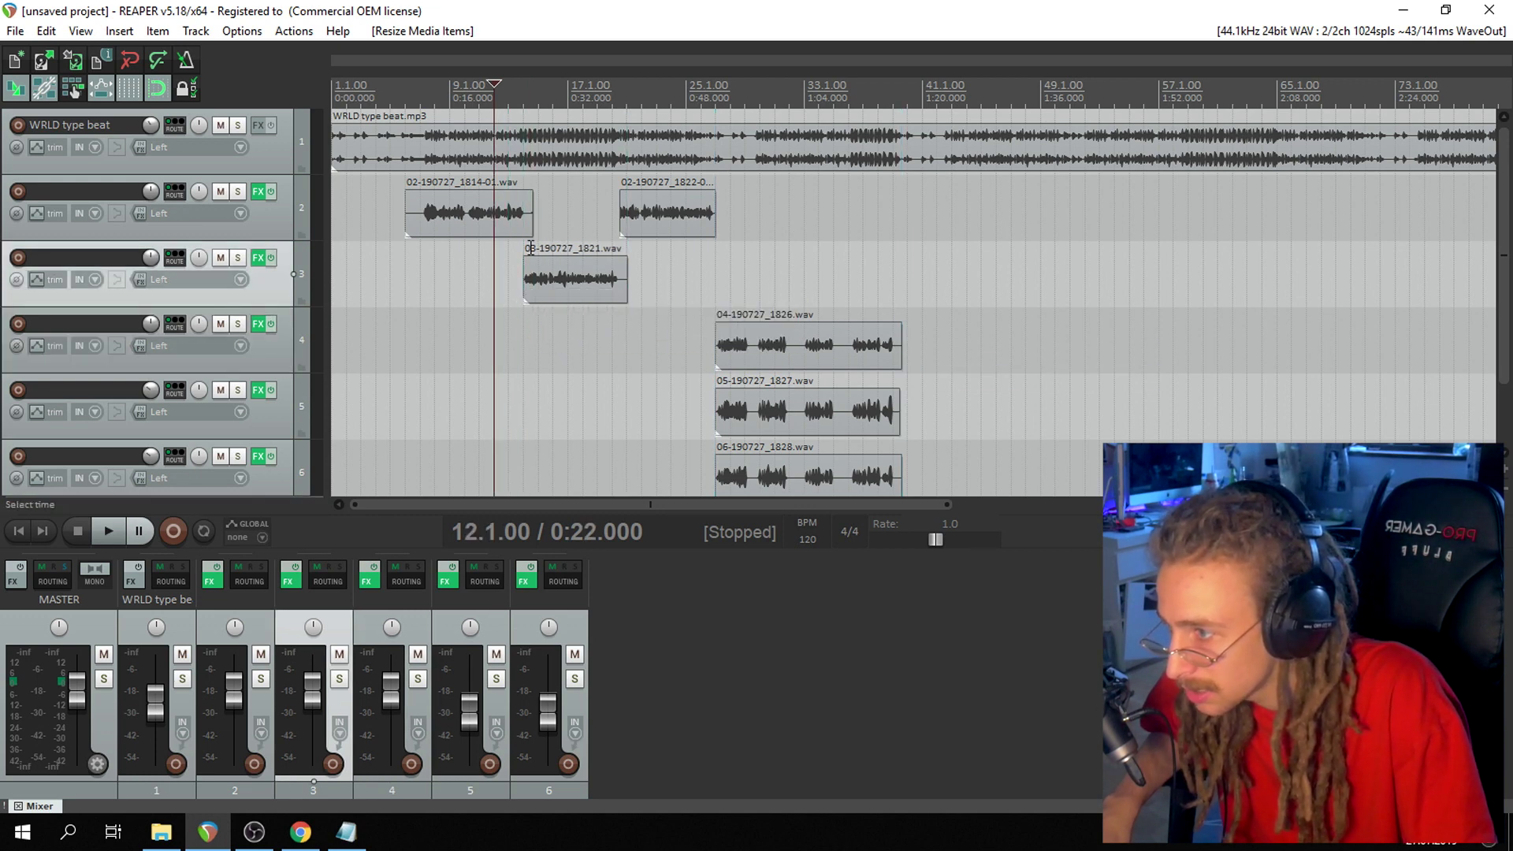
left_click_drag(530, 227, 532, 230)
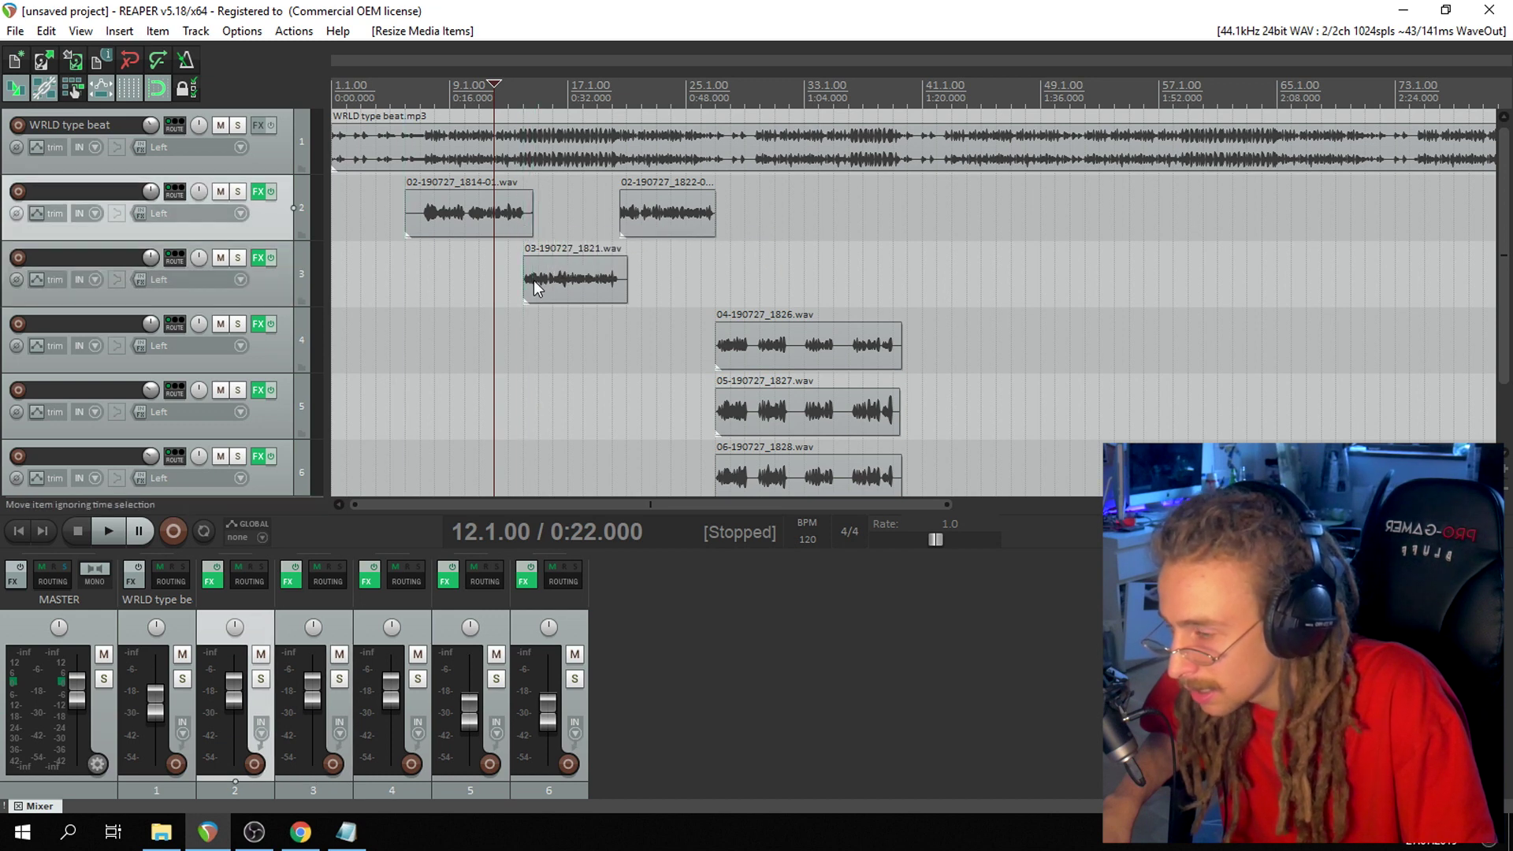
left_click_drag(952, 504, 595, 507)
left_click_drag(643, 231, 627, 231)
Move the third track's vocal item between the second track's items with a minimal crossfade at its end, and delete the emptied third track.
left_click_drag(673, 295, 665, 220)
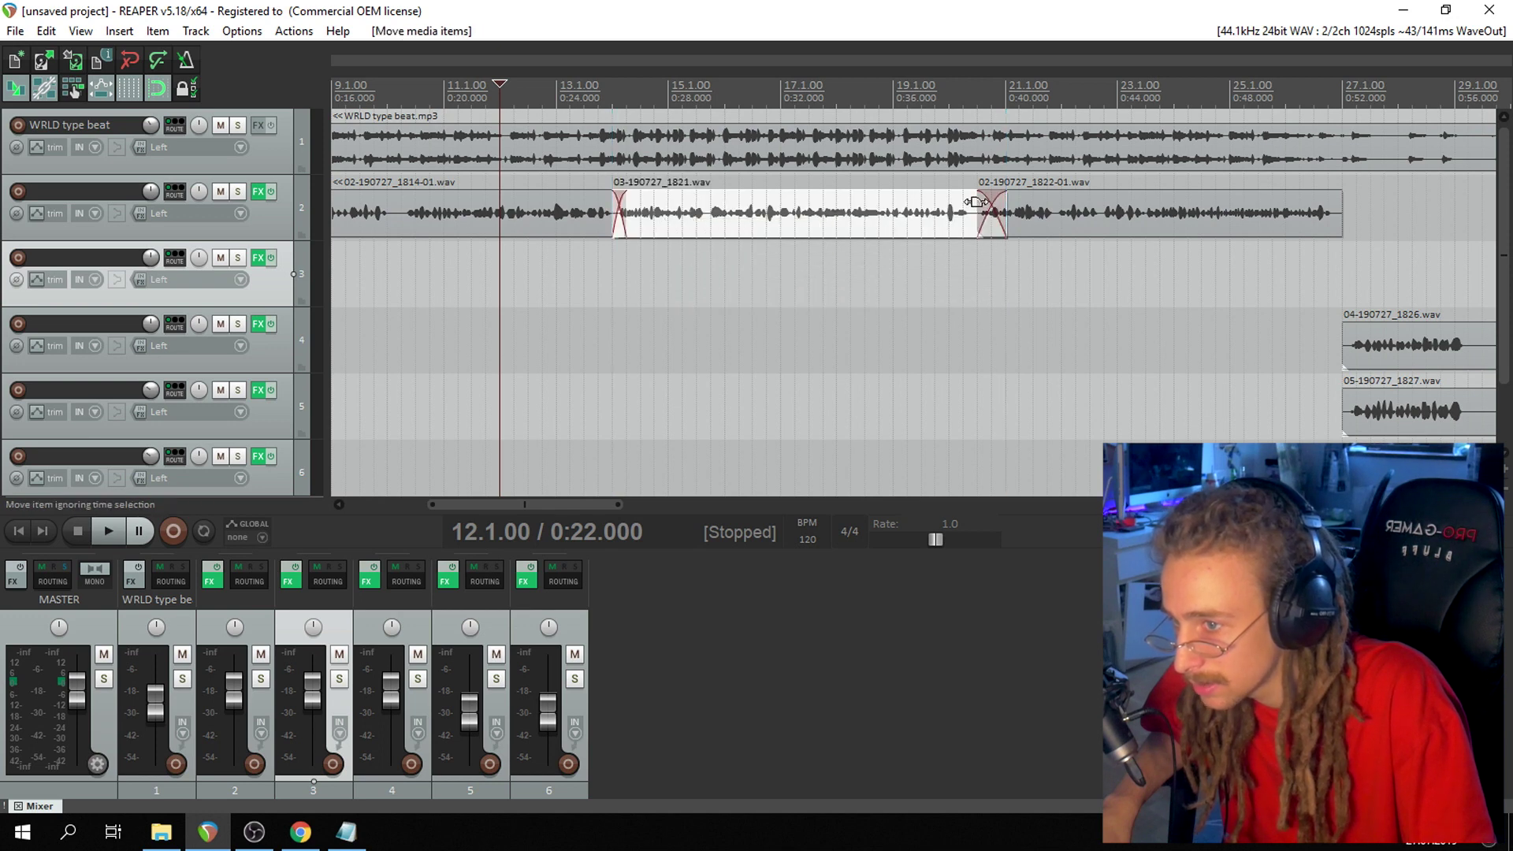
left_click_drag(1001, 194, 979, 195)
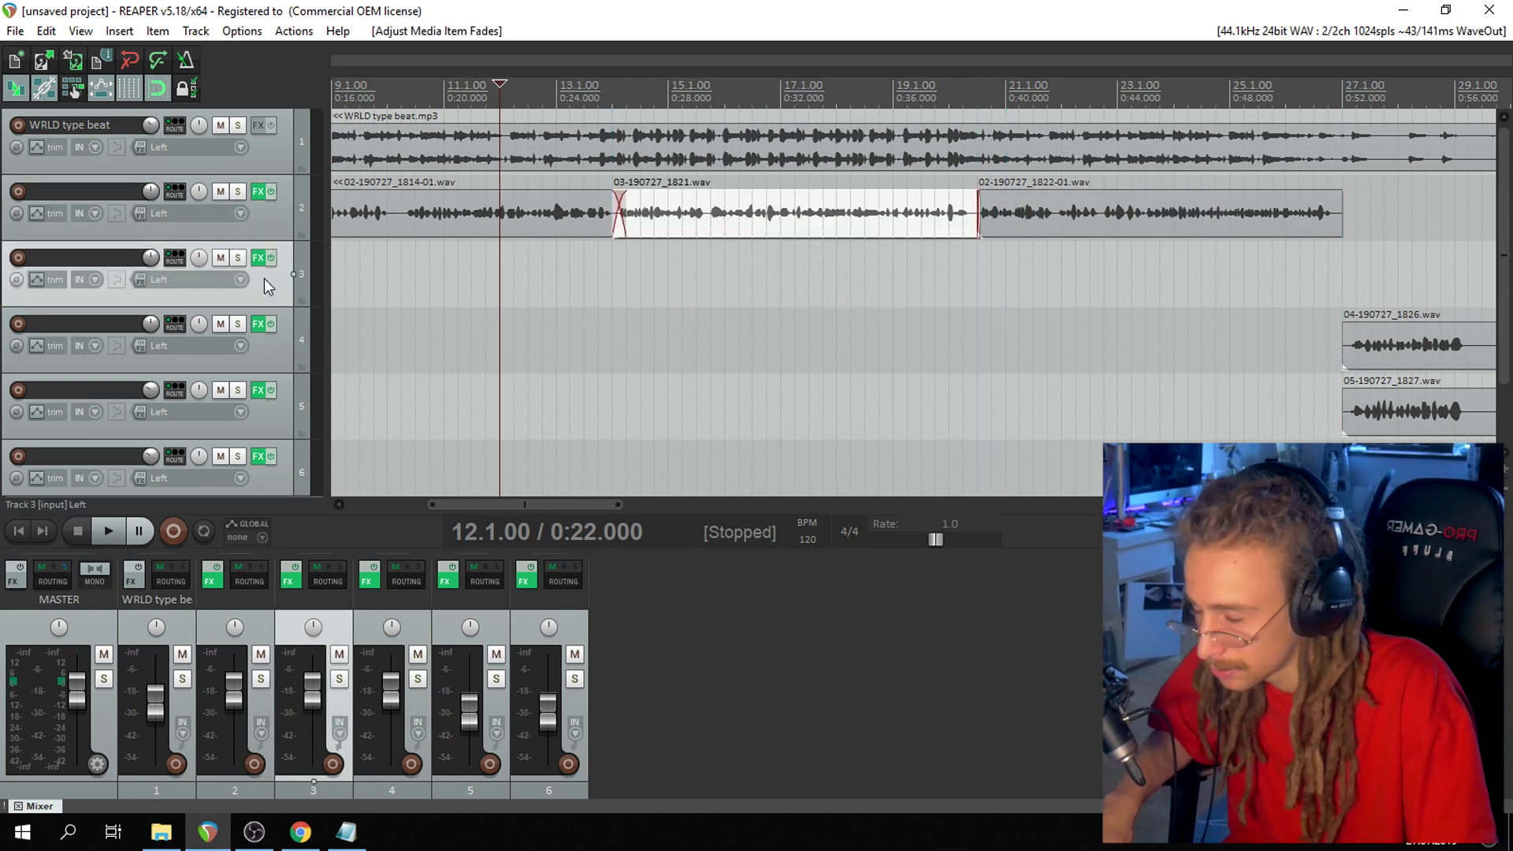
key("Delete")
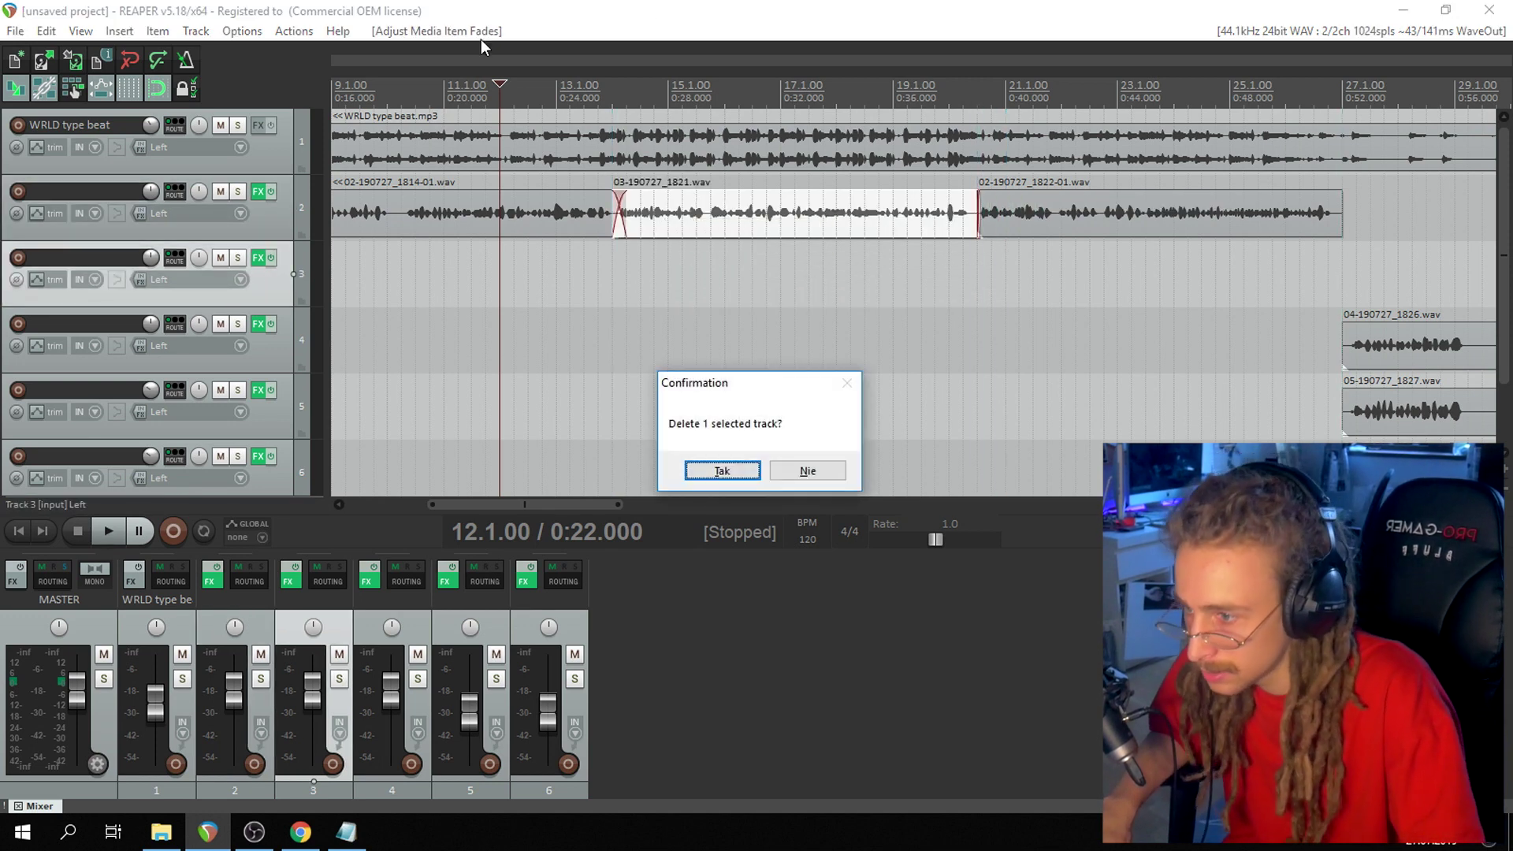
left_click(722, 471)
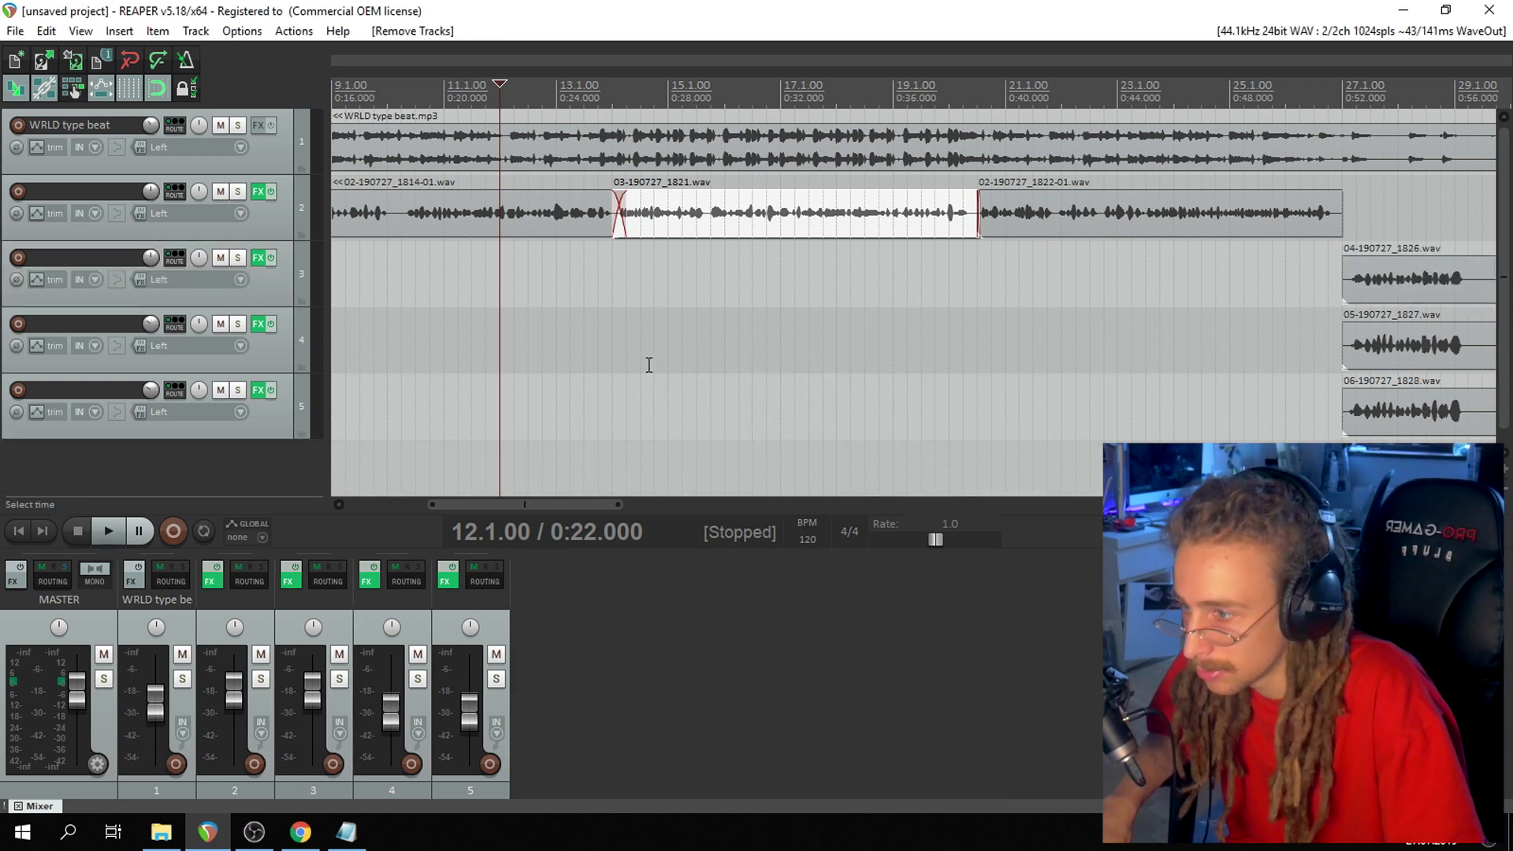
Add short fades to the outer edges of the second track's vocal sequence and short fade-ins to the items on tracks three to five.
left_click_drag(596, 505, 519, 505)
left_click_drag(615, 214, 697, 196)
left_click_drag(508, 505, 667, 505)
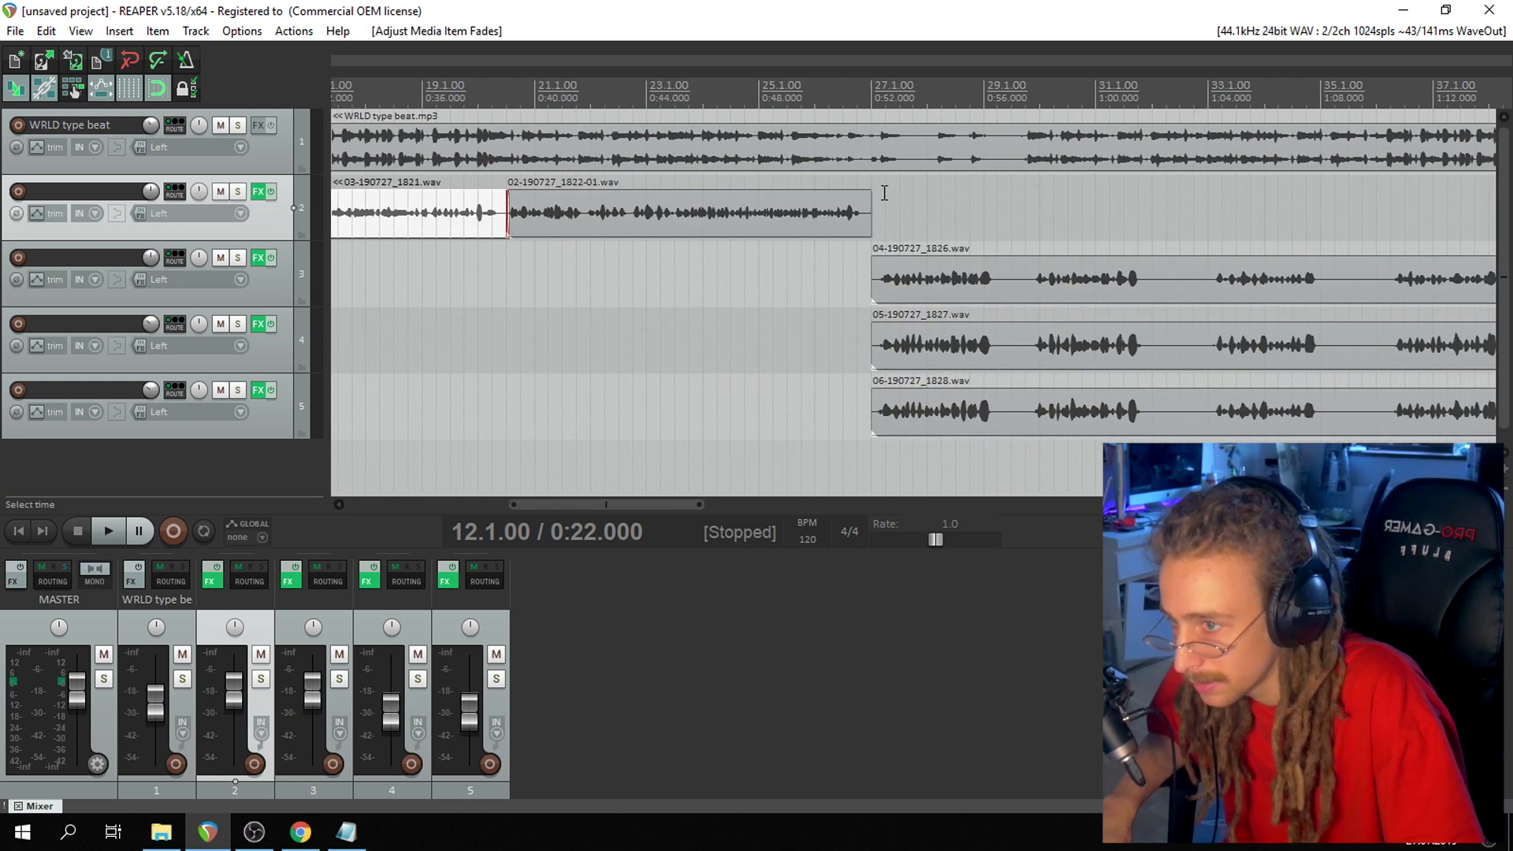
left_click_drag(870, 193, 851, 193)
left_click_drag(875, 254, 885, 334)
left_click_drag(875, 401, 886, 403)
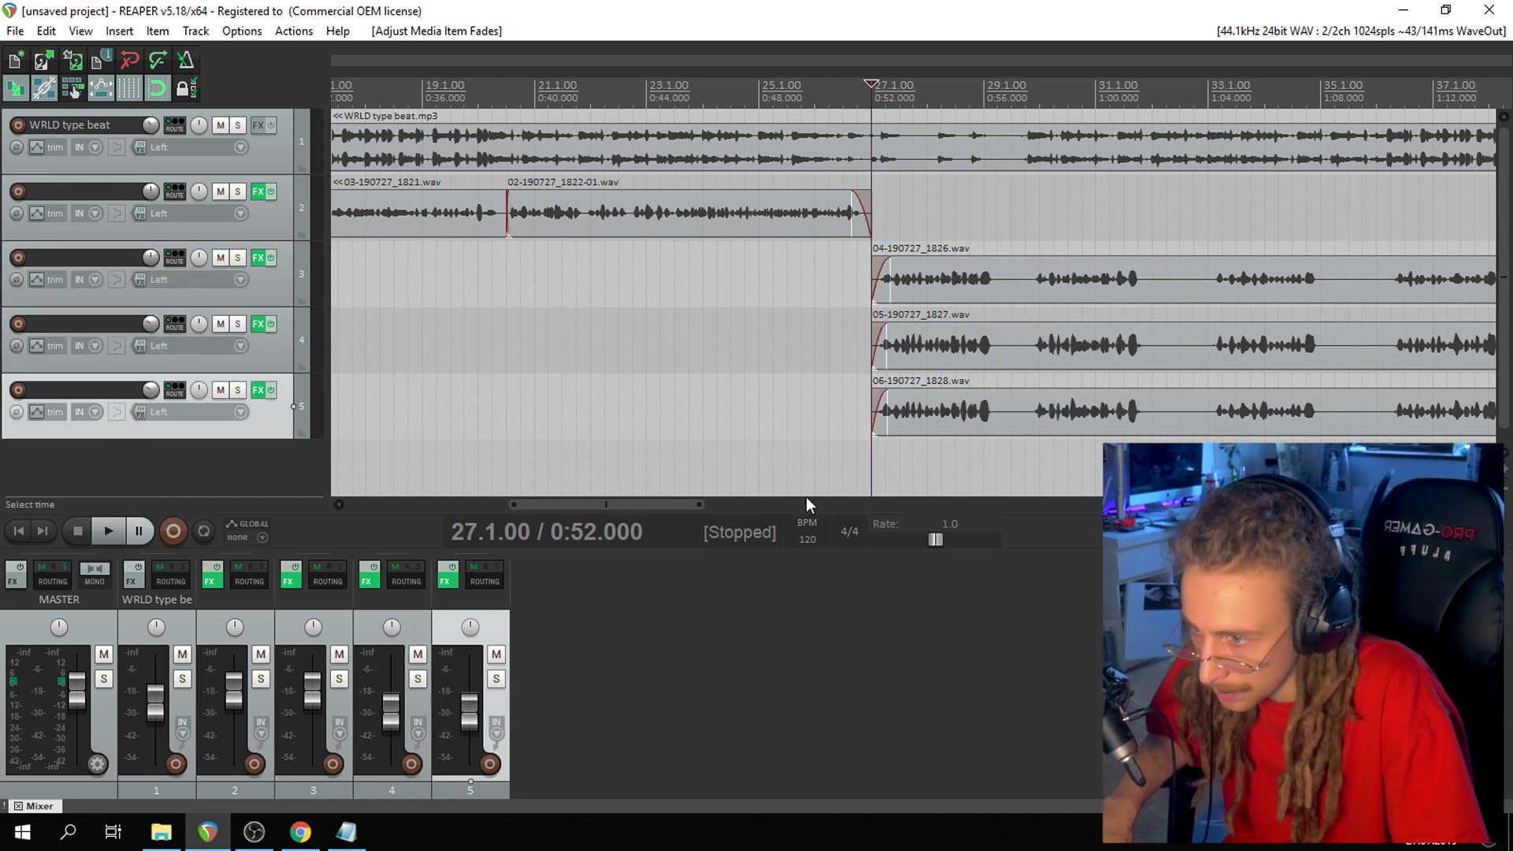
Align the ends of the vocal items on tracks three to five just past bar 39 and give each a short fade-out.
left_click_drag(683, 508, 830, 508)
left_click_drag(686, 276, 776, 279)
left_click_drag(790, 356, 775, 359)
left_click_drag(792, 424, 775, 424)
left_click_drag(774, 258, 755, 261)
left_click_drag(777, 327, 755, 330)
left_click_drag(775, 394, 755, 396)
Play back the ending of the three stacked vocal items from 38.2.00.
left_click(719, 118)
key("space")
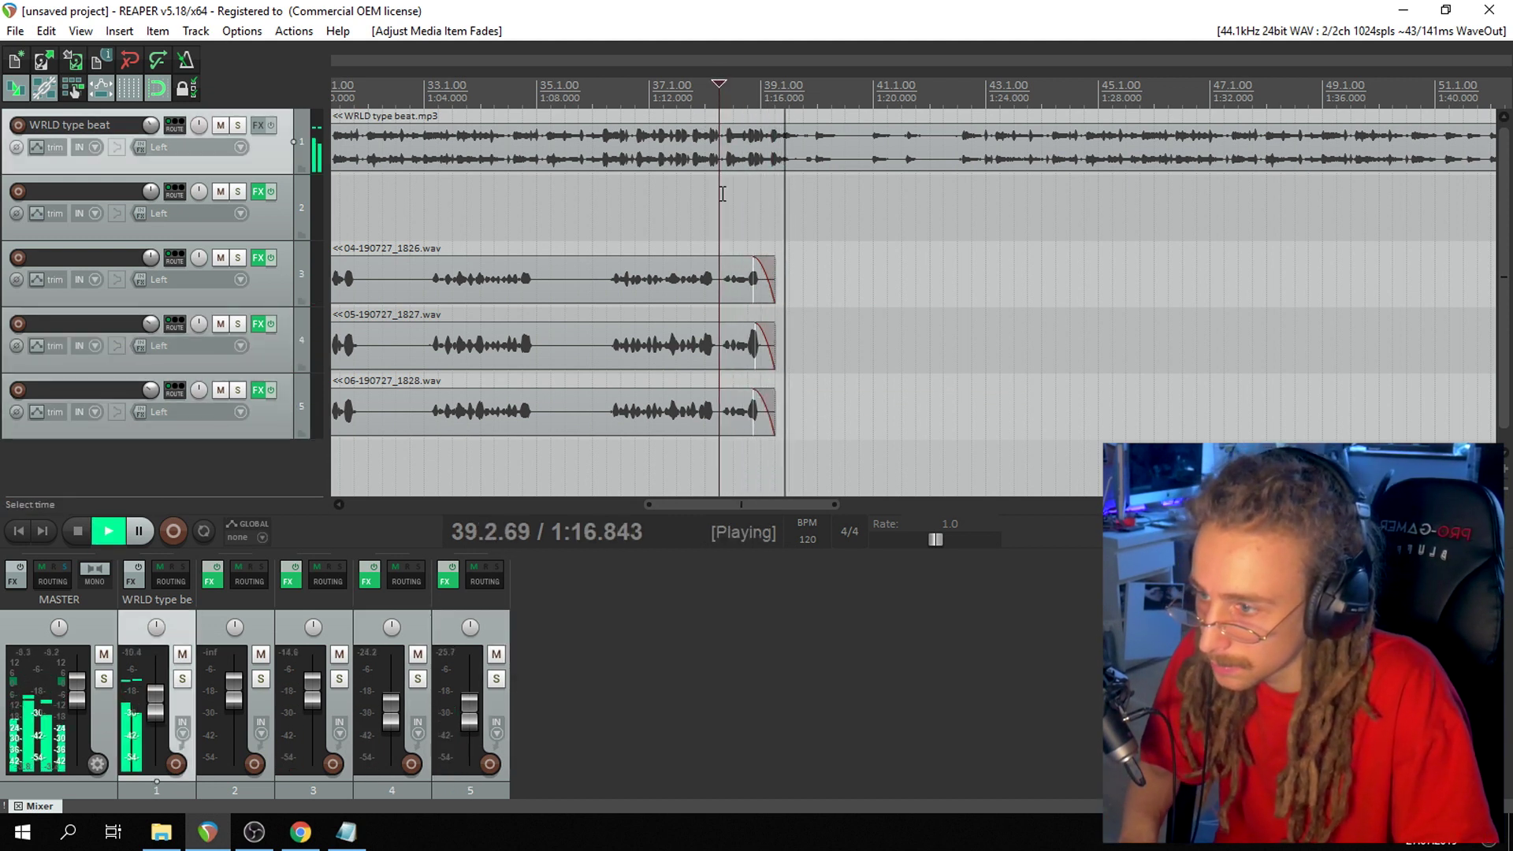
key("space")
Examine the ReaEQ, DC1A3 and ReaVerb settings in the second track's effect chain and close it.
left_click_drag(776, 504, 529, 509)
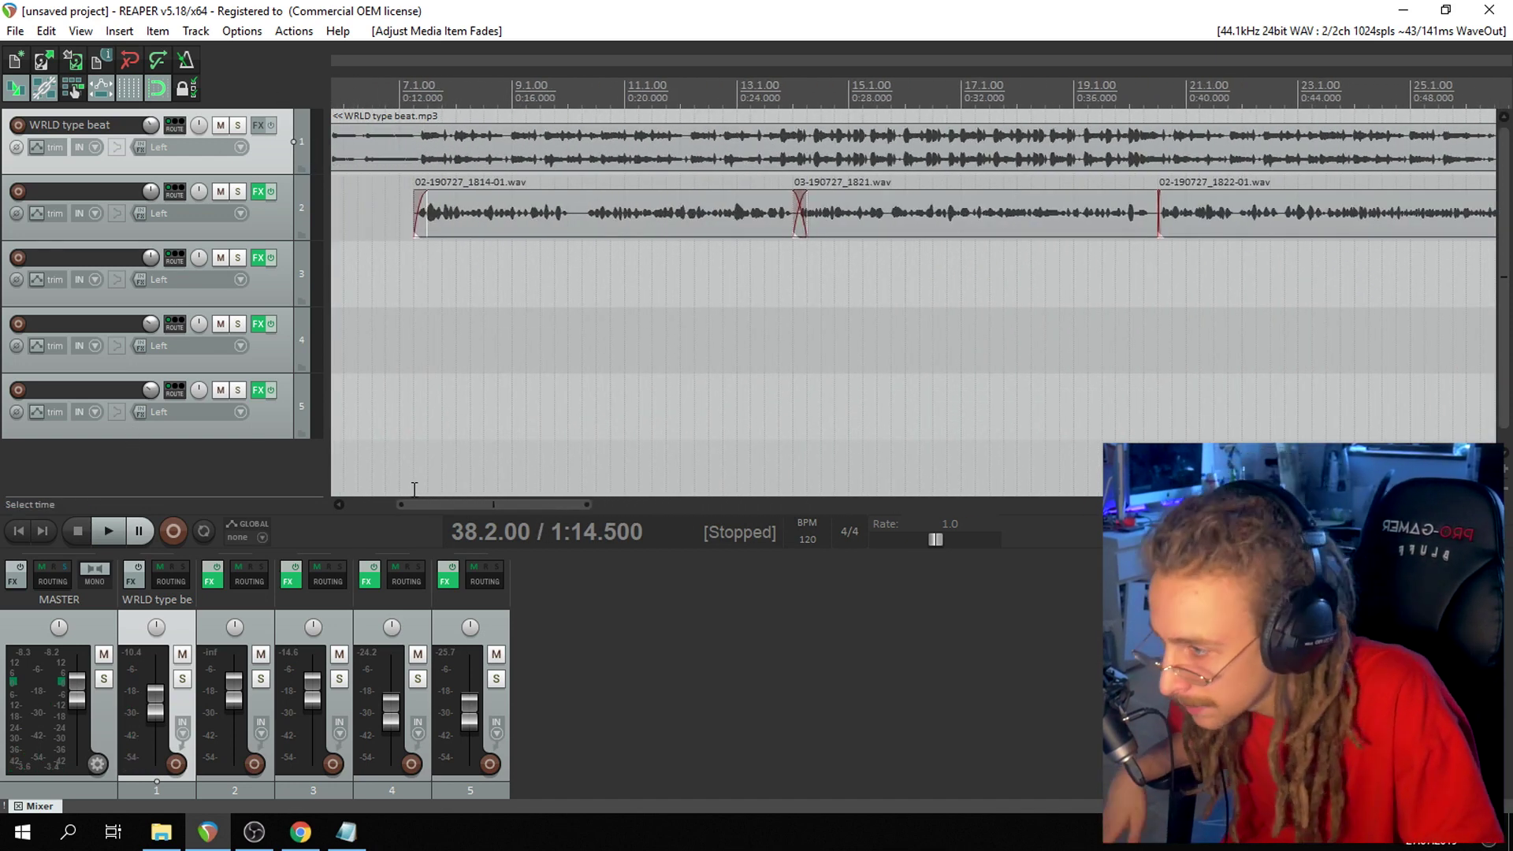
left_click(275, 272)
left_click(260, 192)
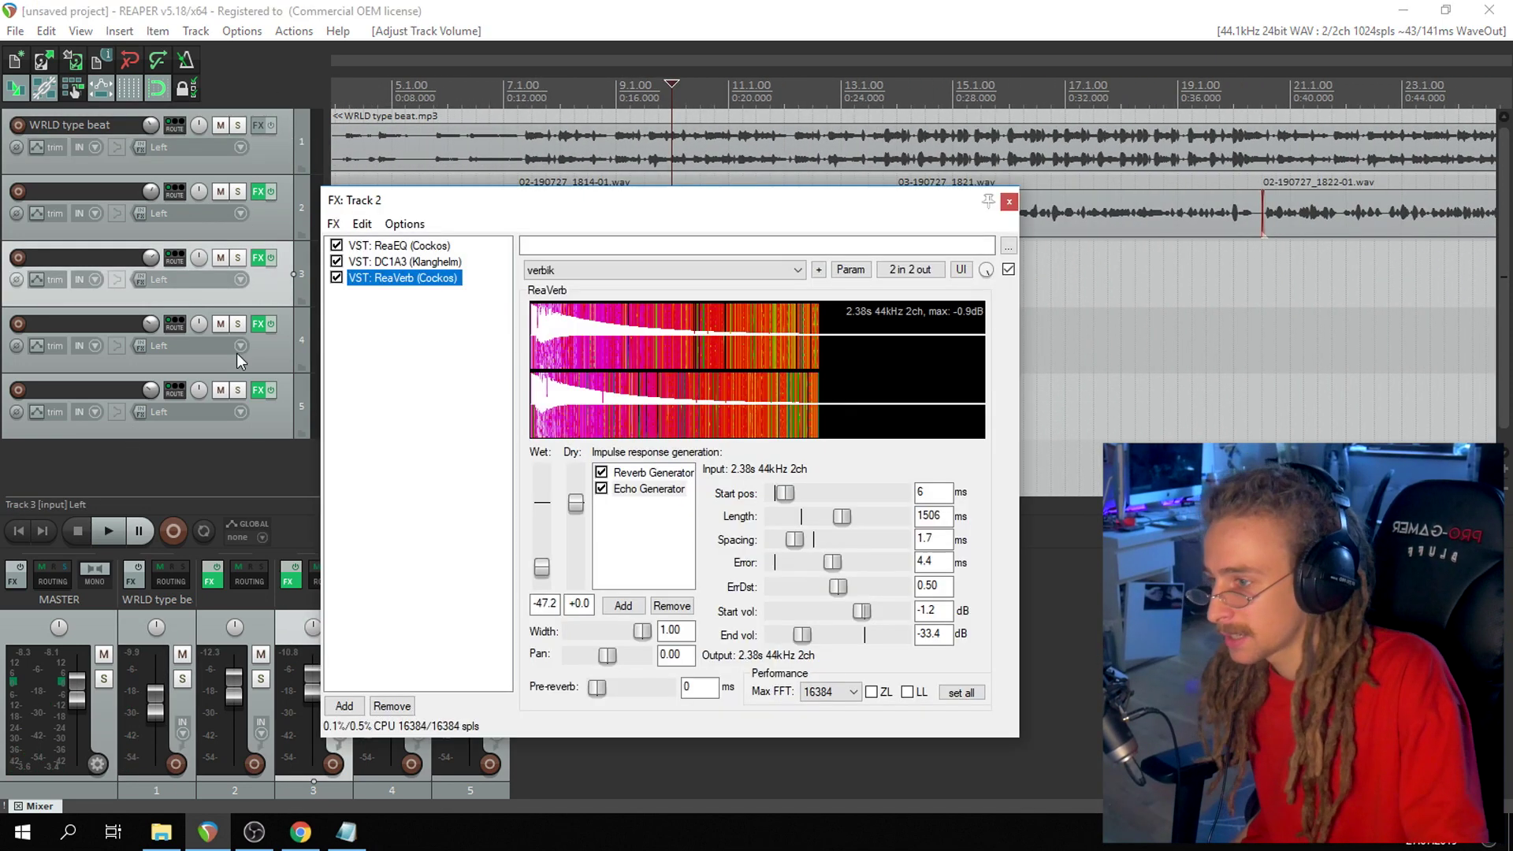
left_click(434, 246)
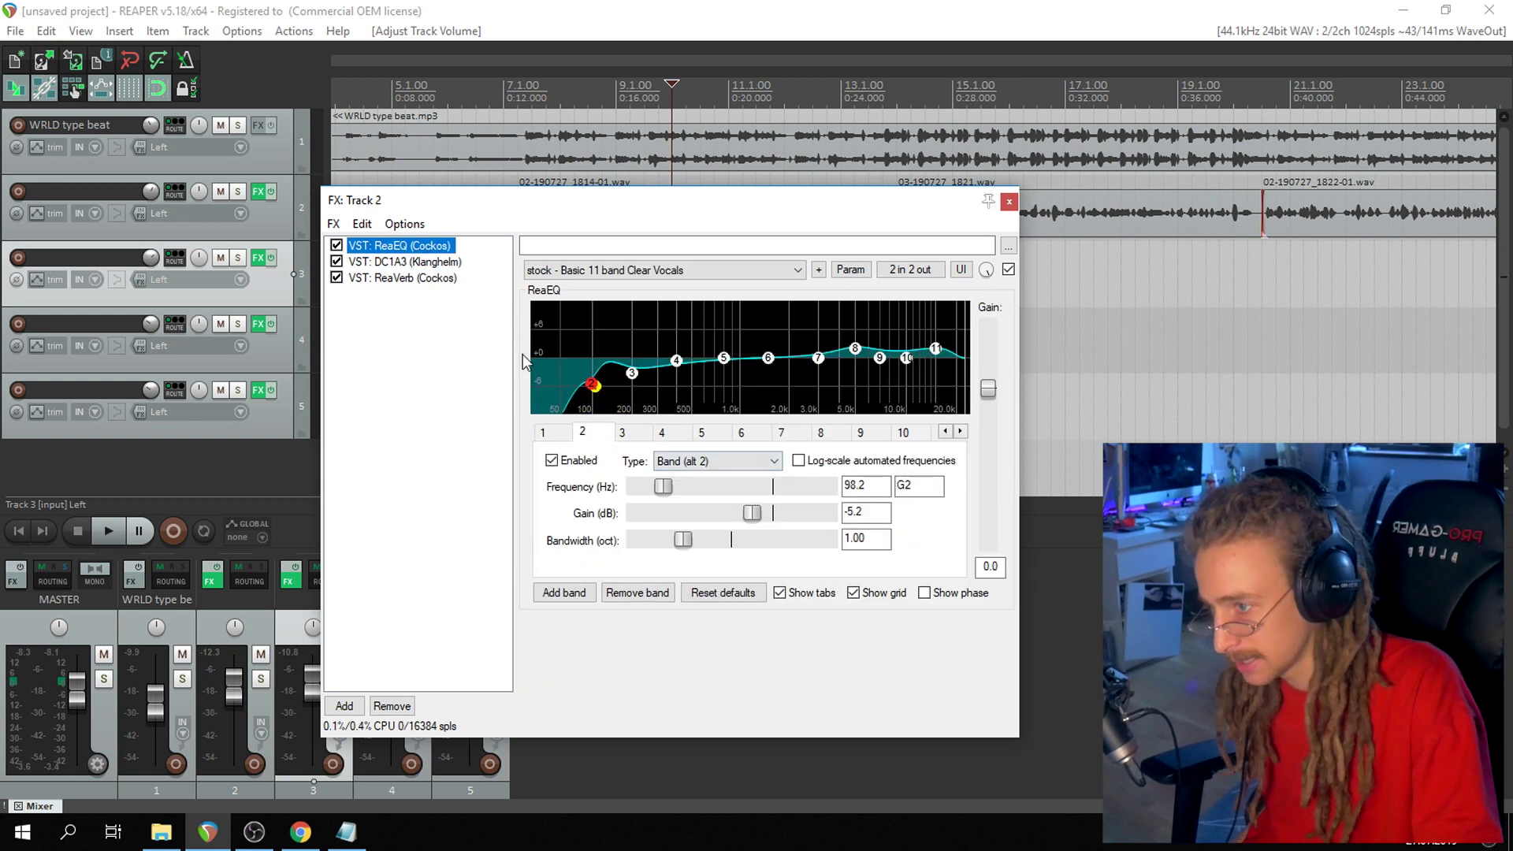
left_click(418, 264)
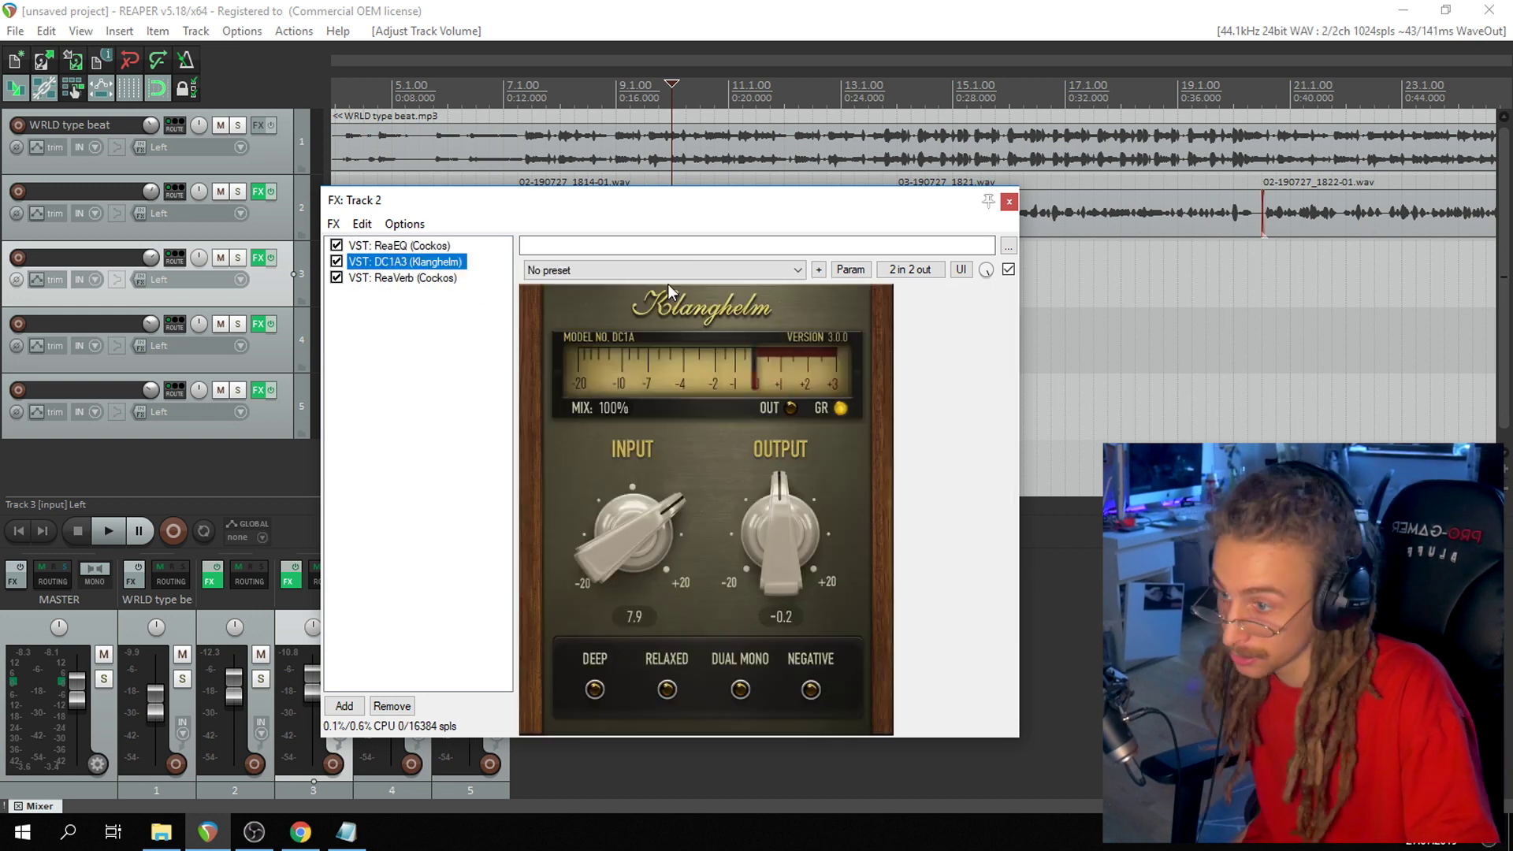
left_click(422, 278)
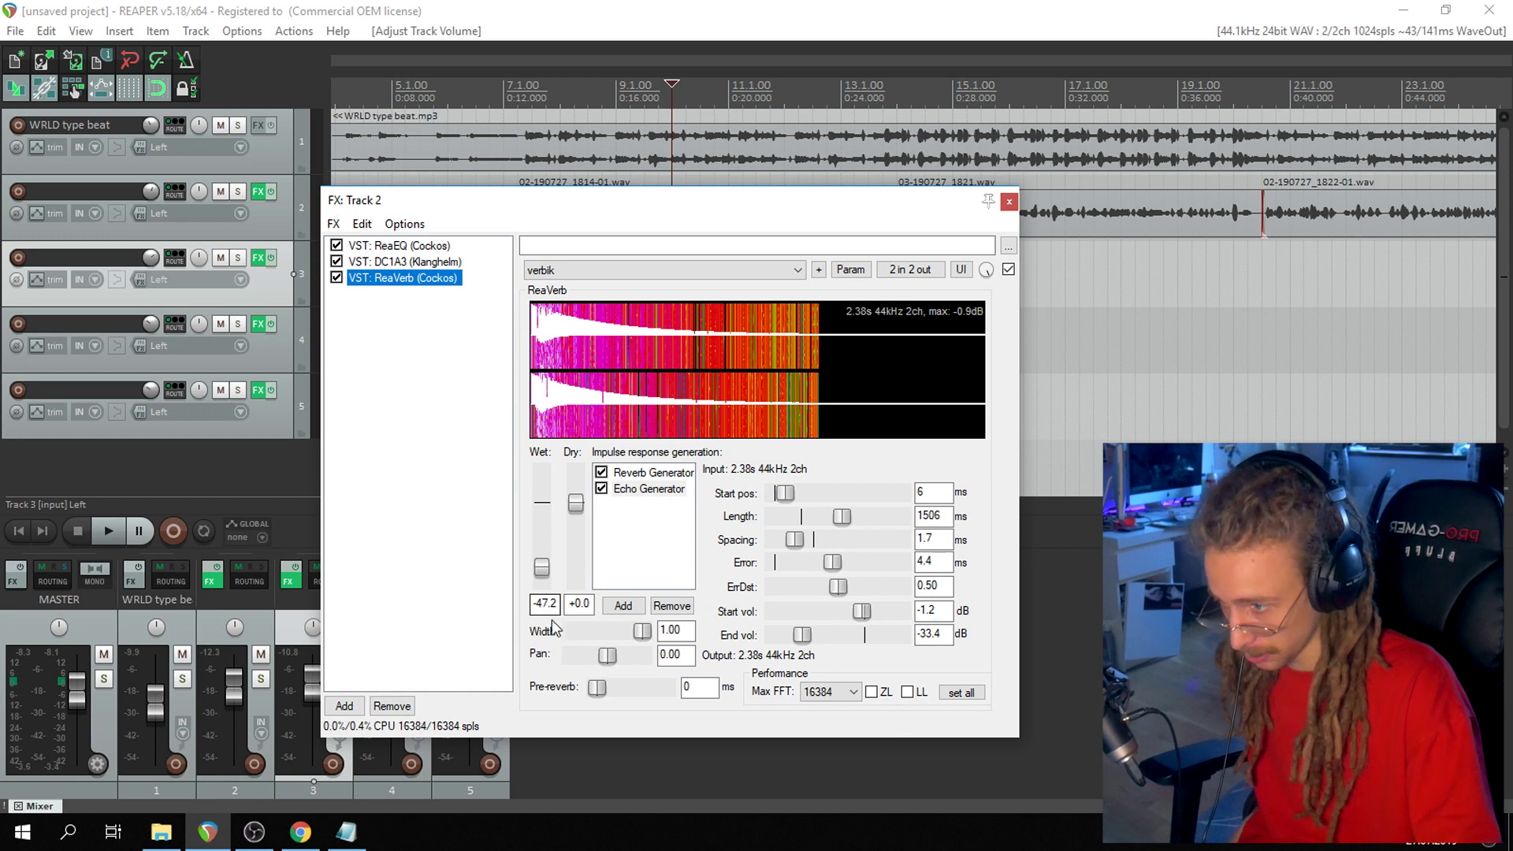
left_click(1008, 202)
Pan the fourth track to the left and the fifth track to the right.
left_click_drag(500, 503, 655, 490)
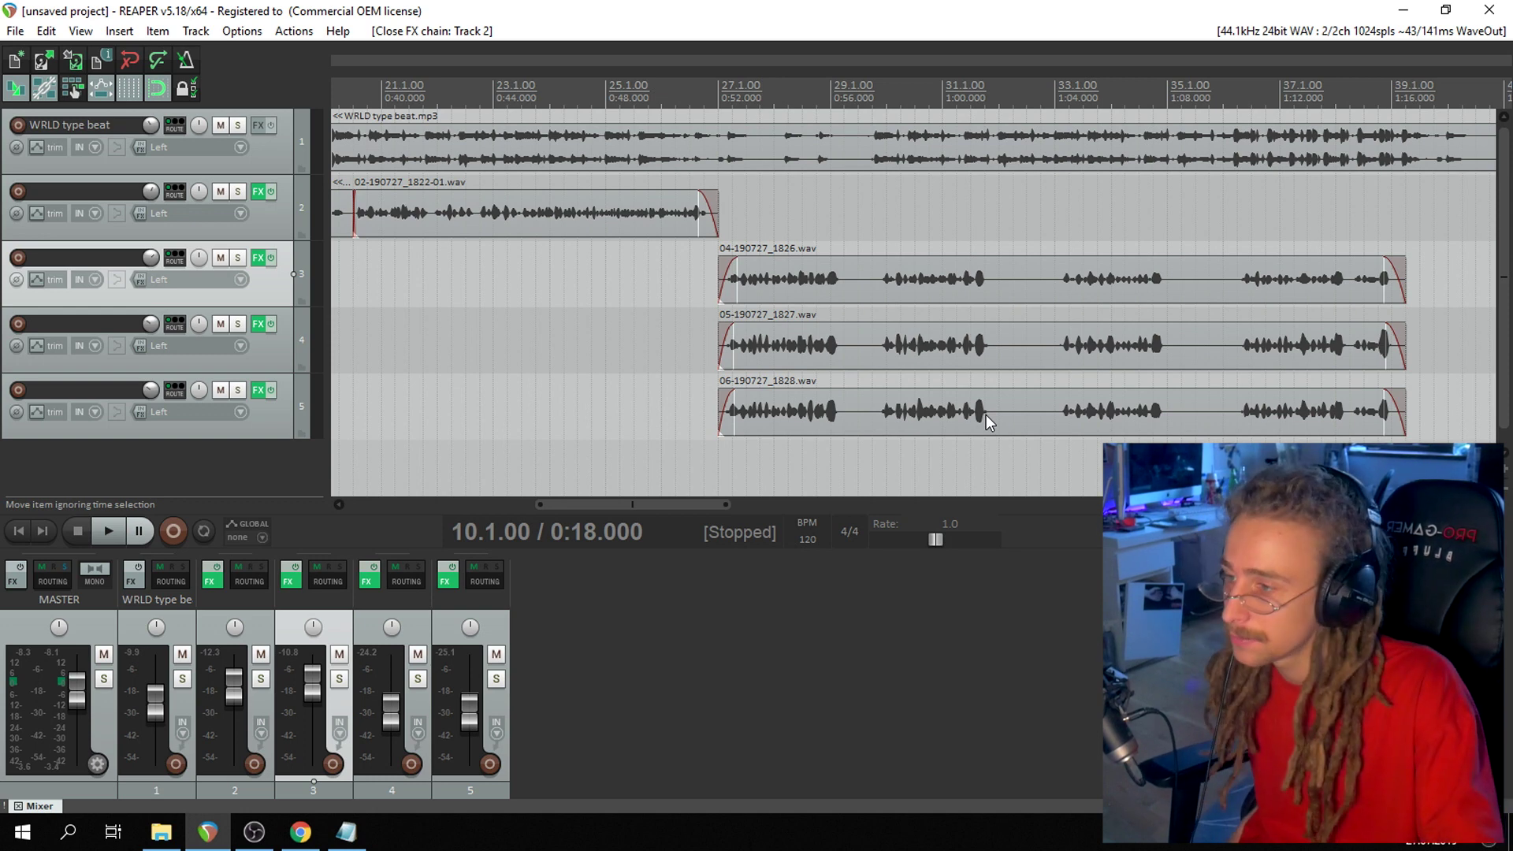
left_click(252, 347)
left_click(266, 419, "ctrl")
left_click_drag(470, 717, 467, 717)
left_click(513, 646)
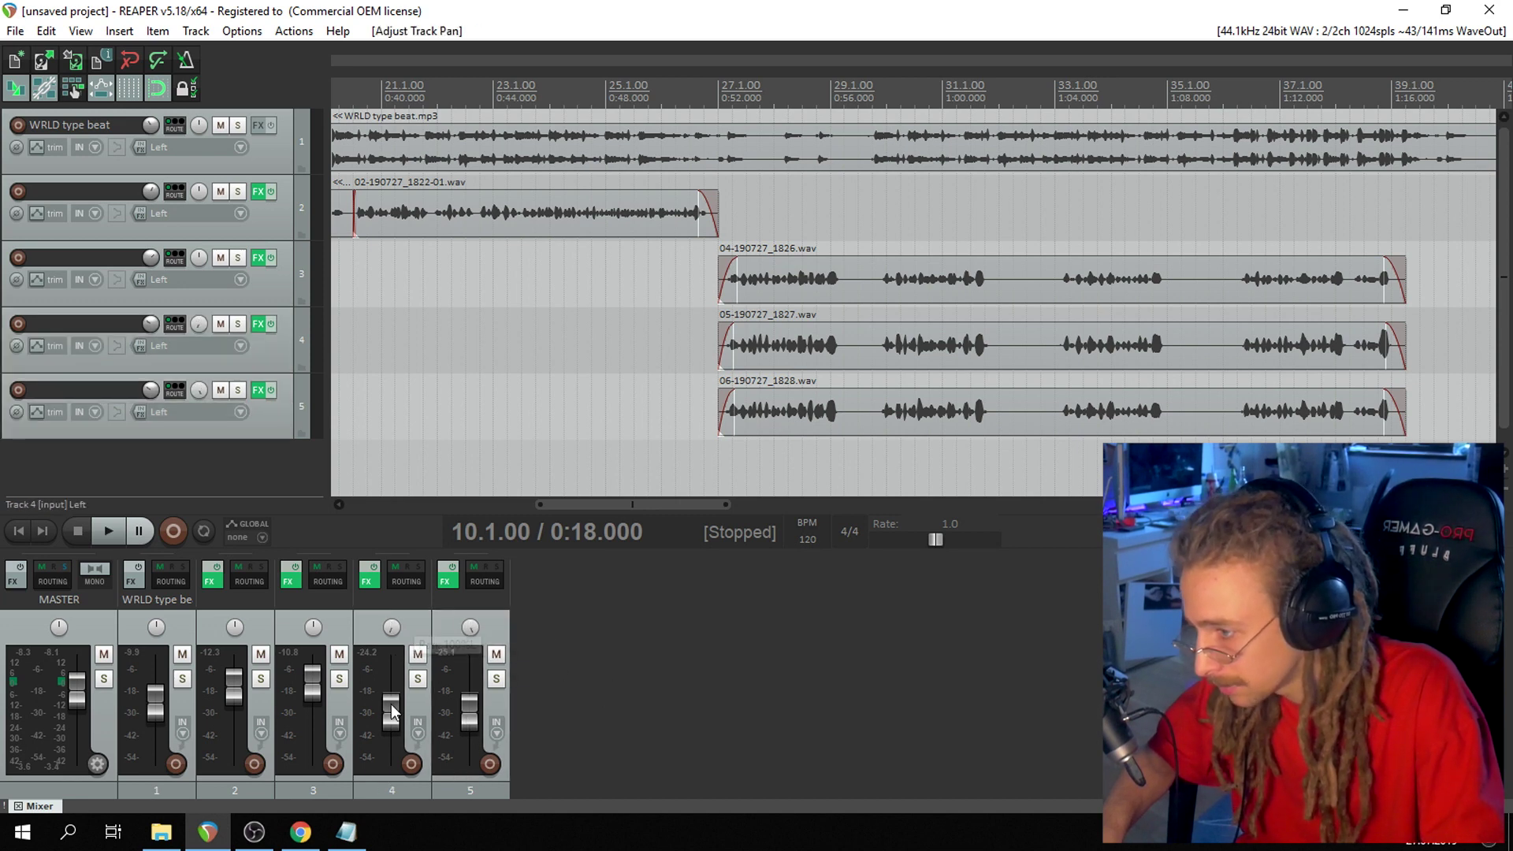
Lower the volume of the fourth and fifth tracks together and play the stacked vocals from 27.2.00.
left_click(398, 640)
left_click(455, 746, "ctrl")
left_click_drag(470, 716, 472, 728)
left_click(731, 88)
key("space")
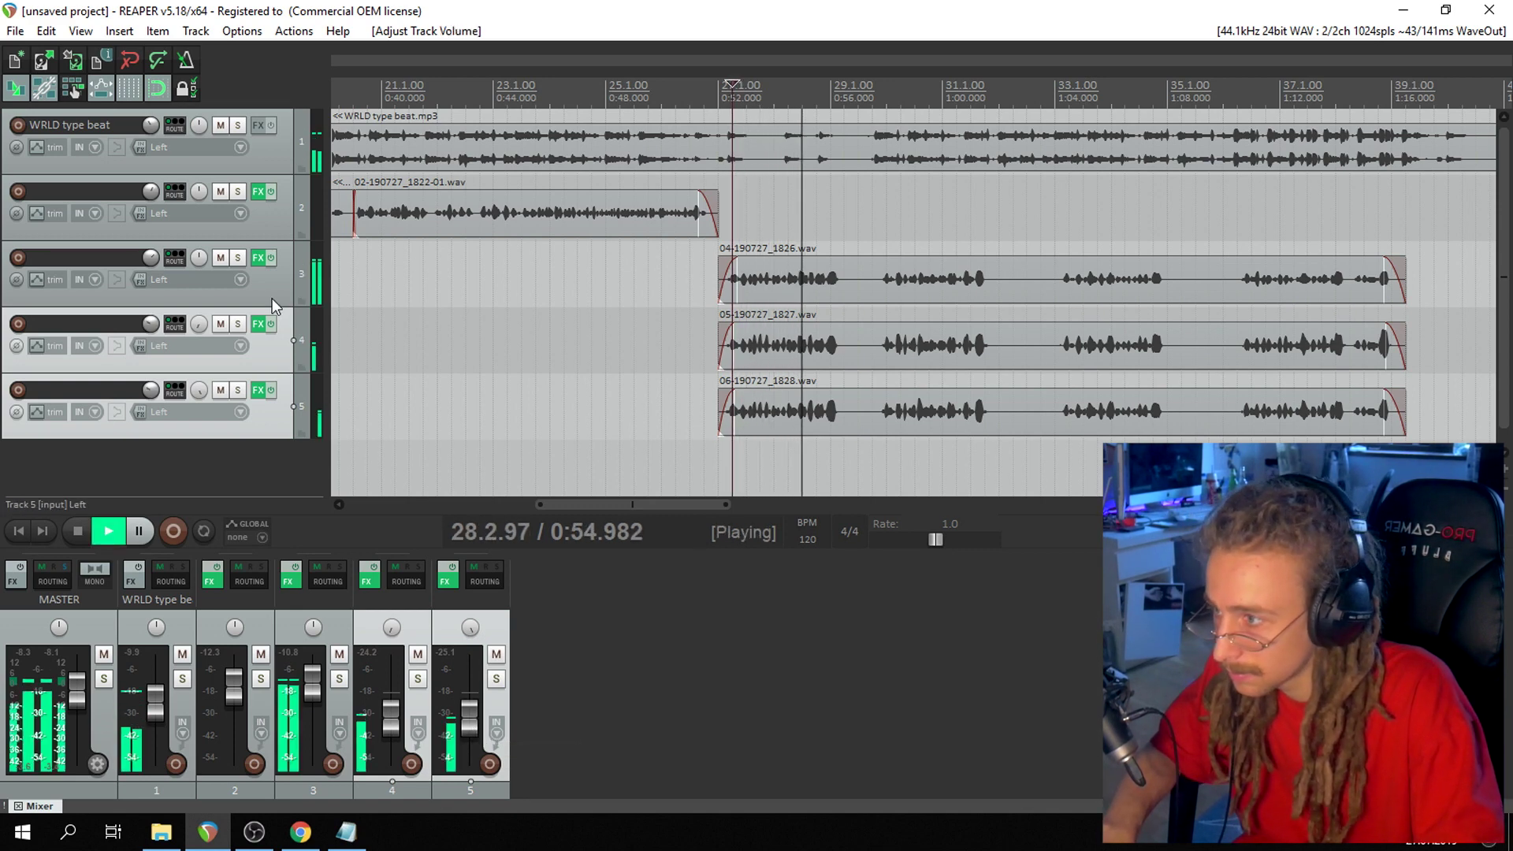
key("space")
Check the Auto-Tune Evo settings on the third, fourth and fifth tracks one after another, closing each effect window.
left_click(258, 258)
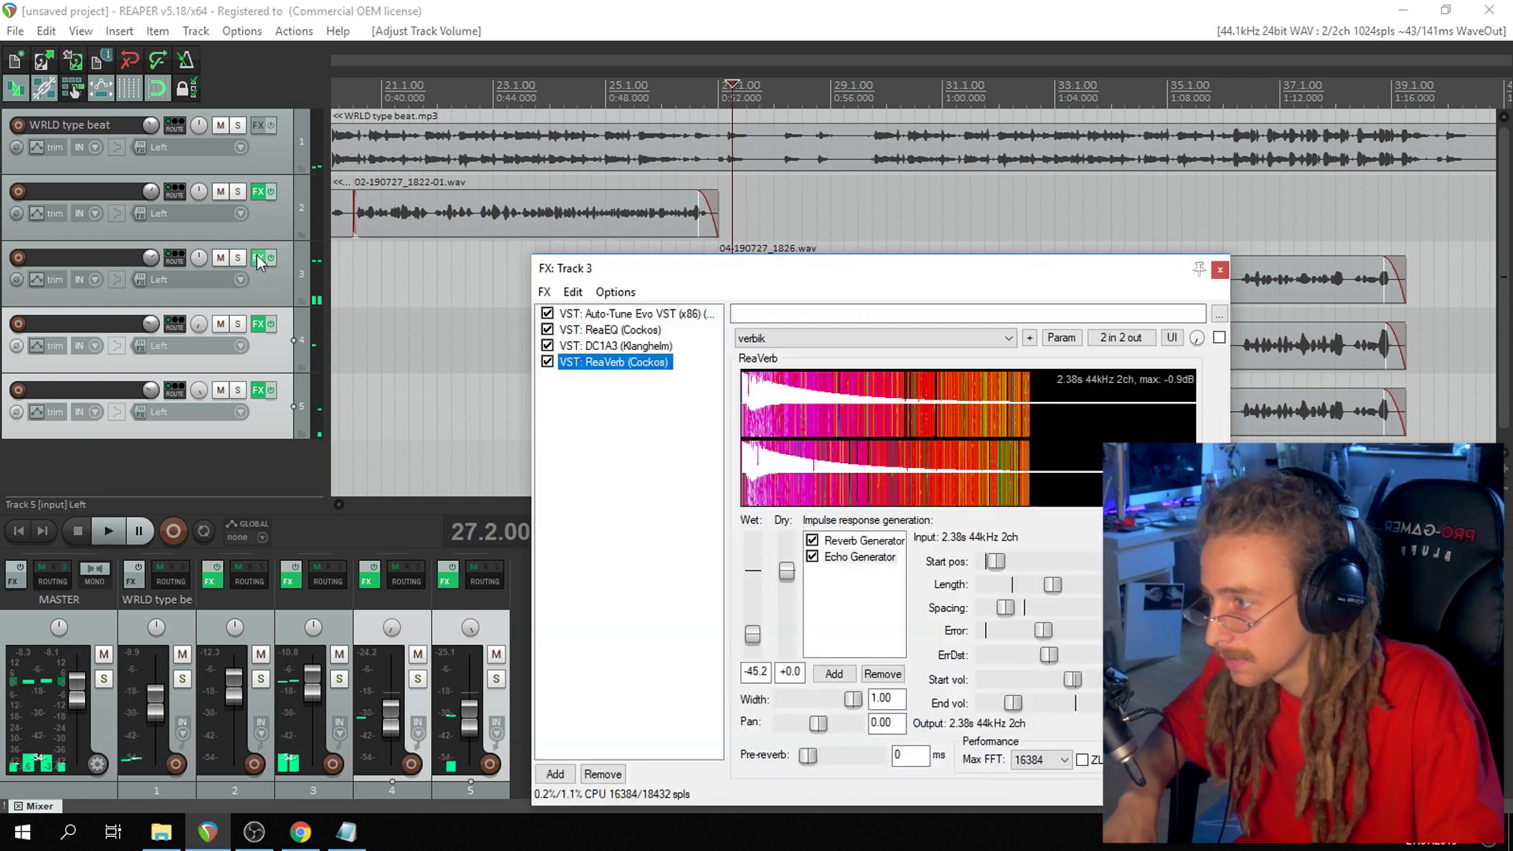
double_click(630, 314)
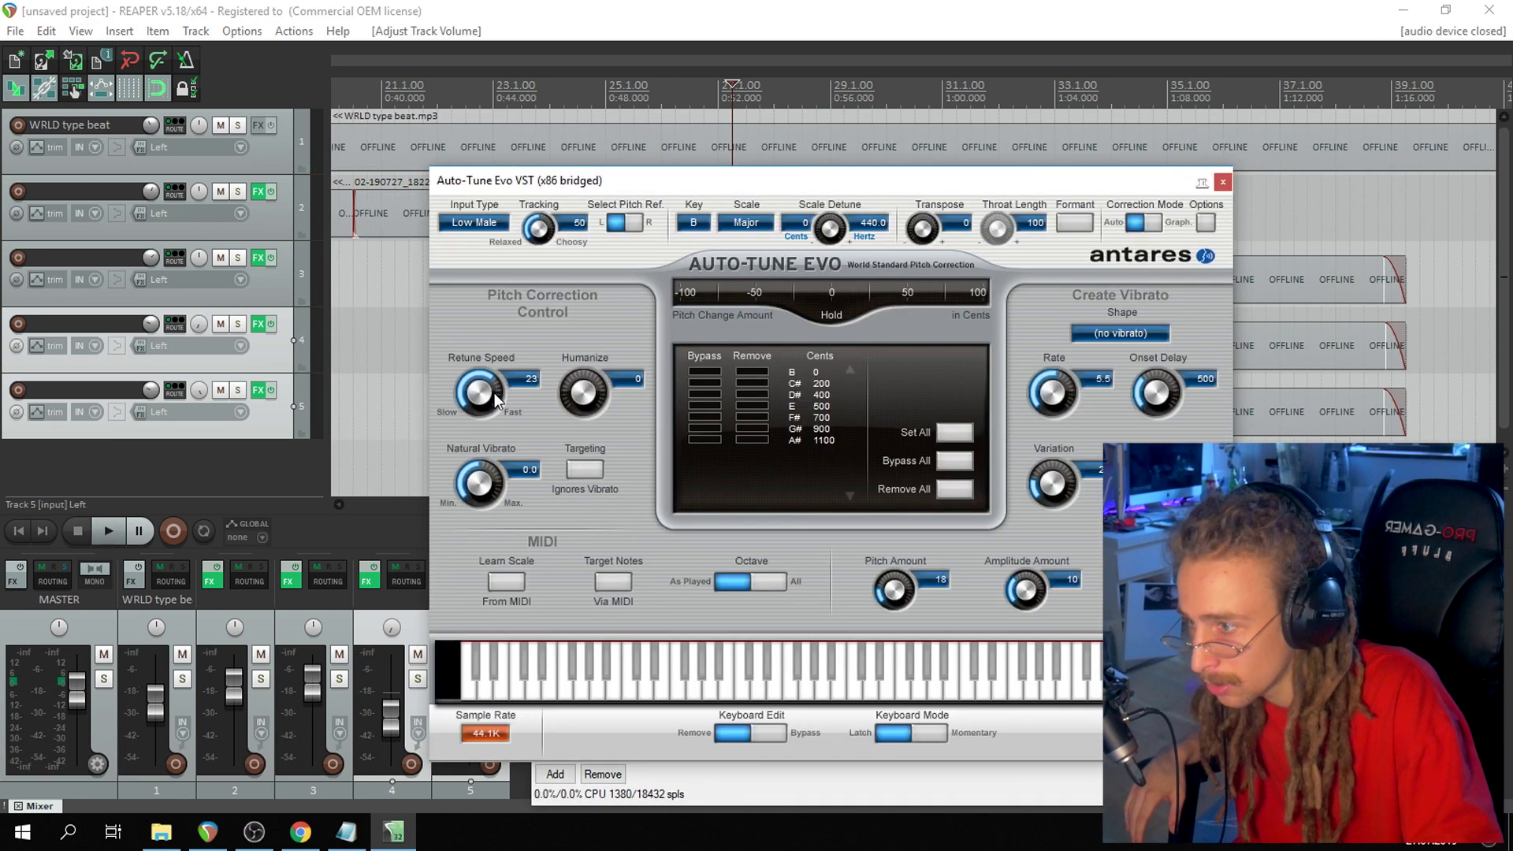
left_click(1222, 184)
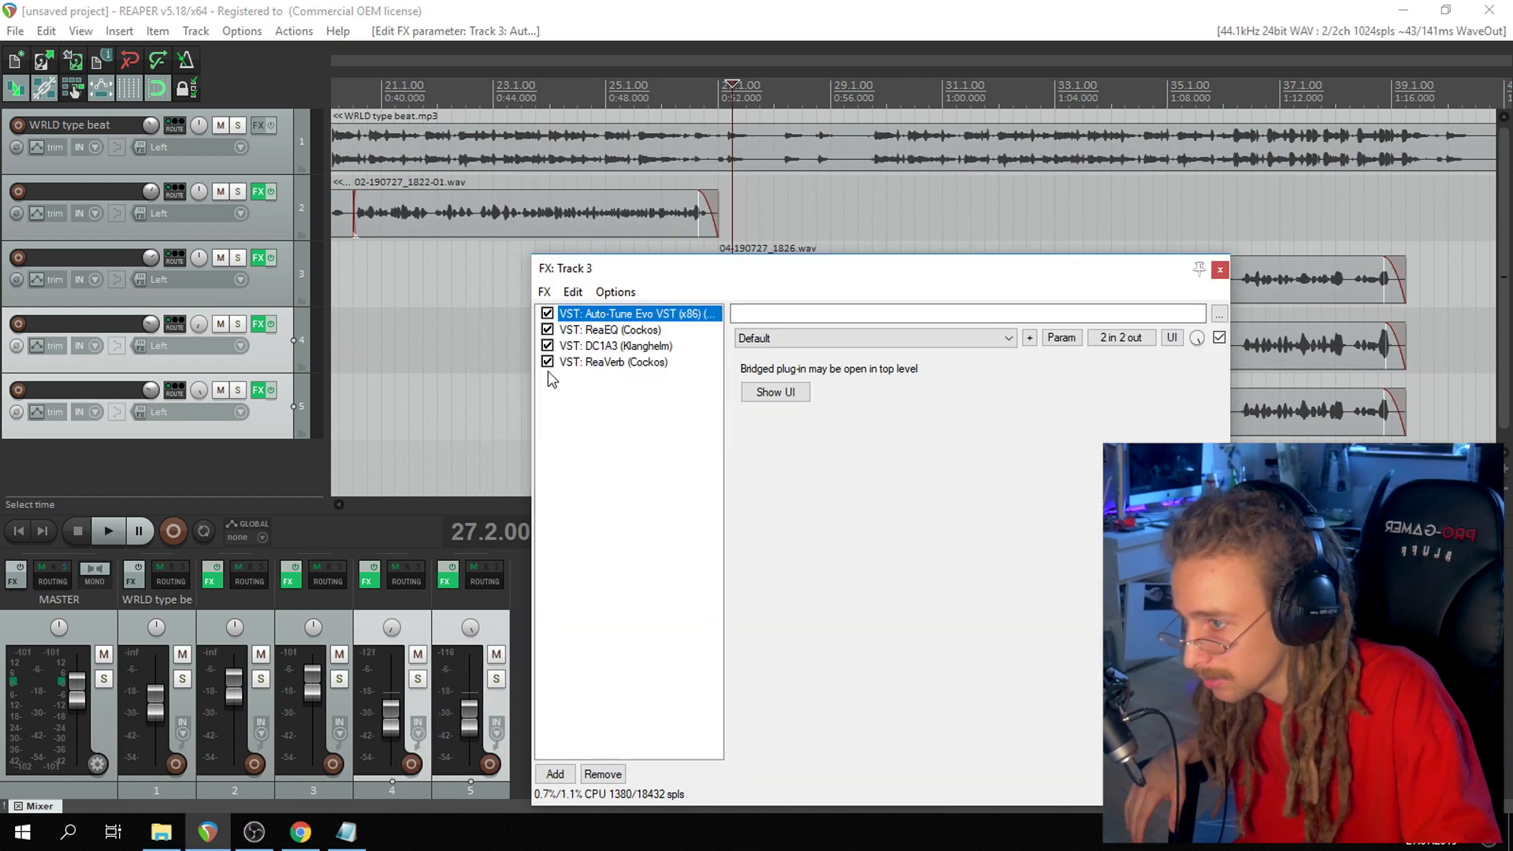
left_click(1220, 269)
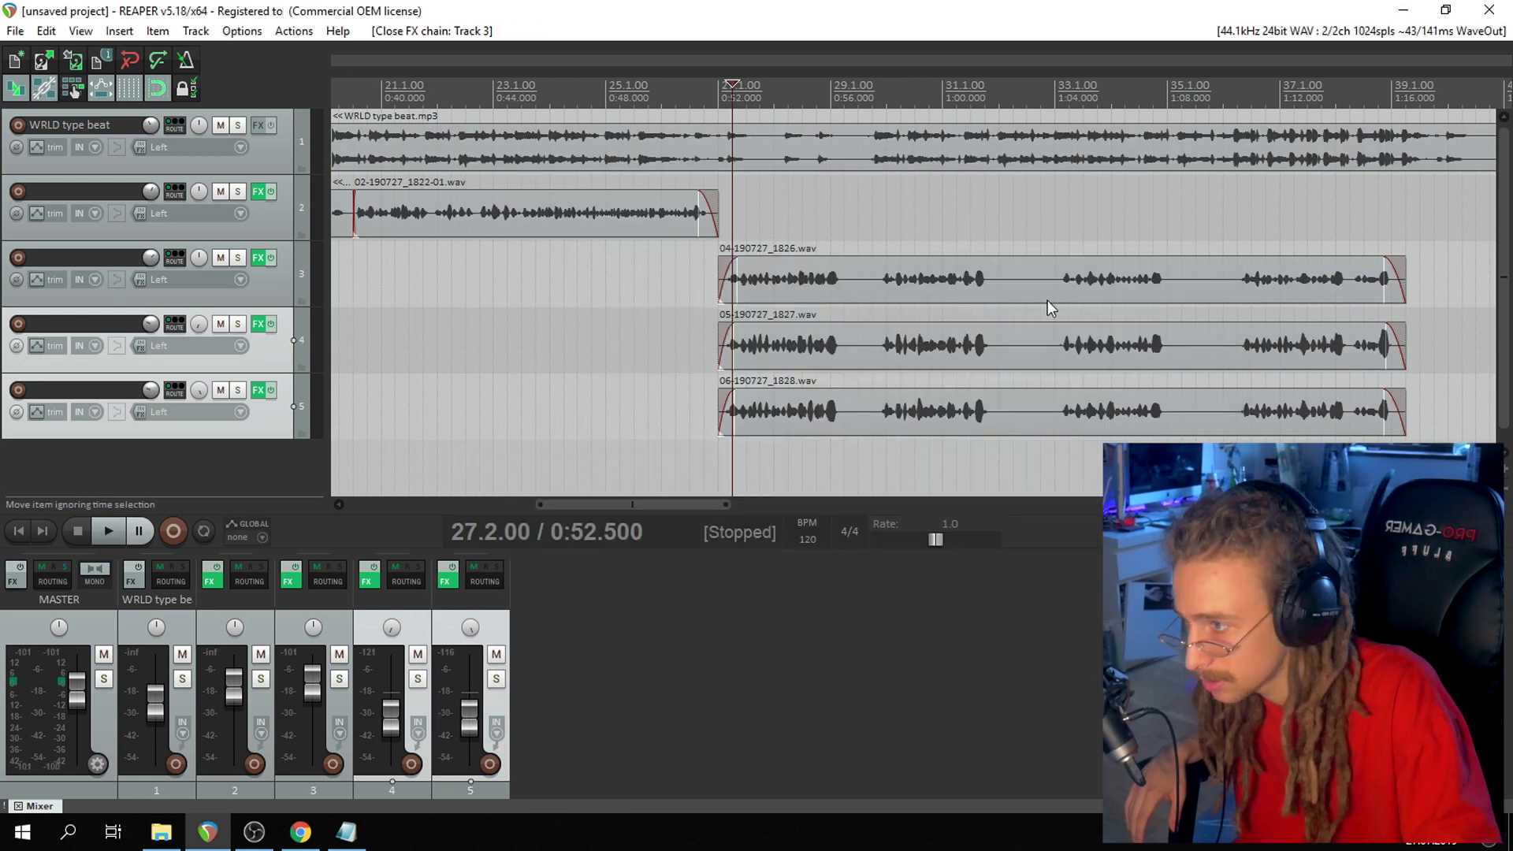
left_click(258, 326)
left_click(617, 315)
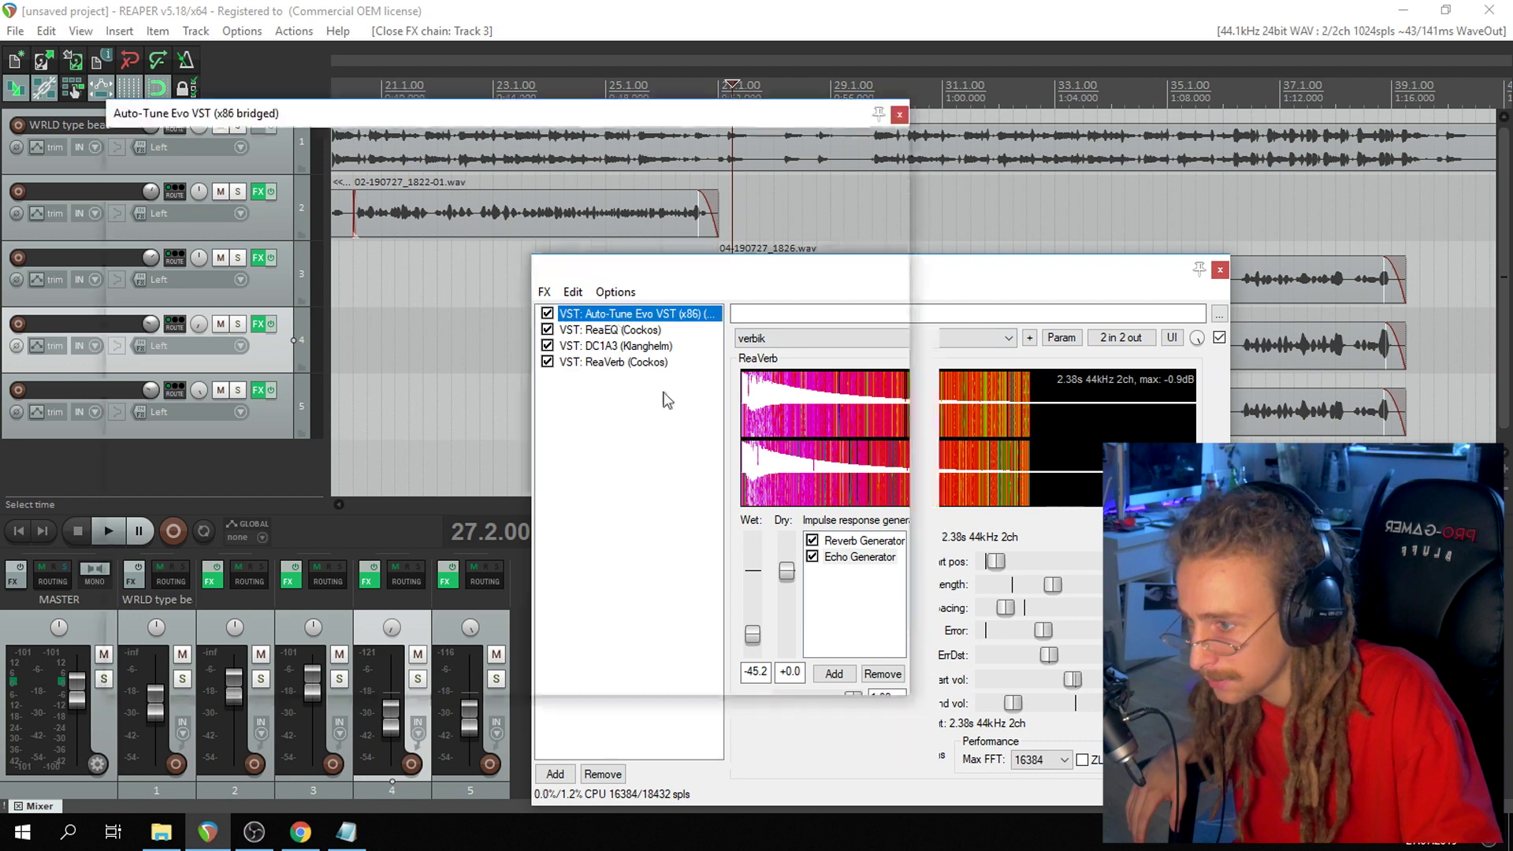
left_click(899, 115)
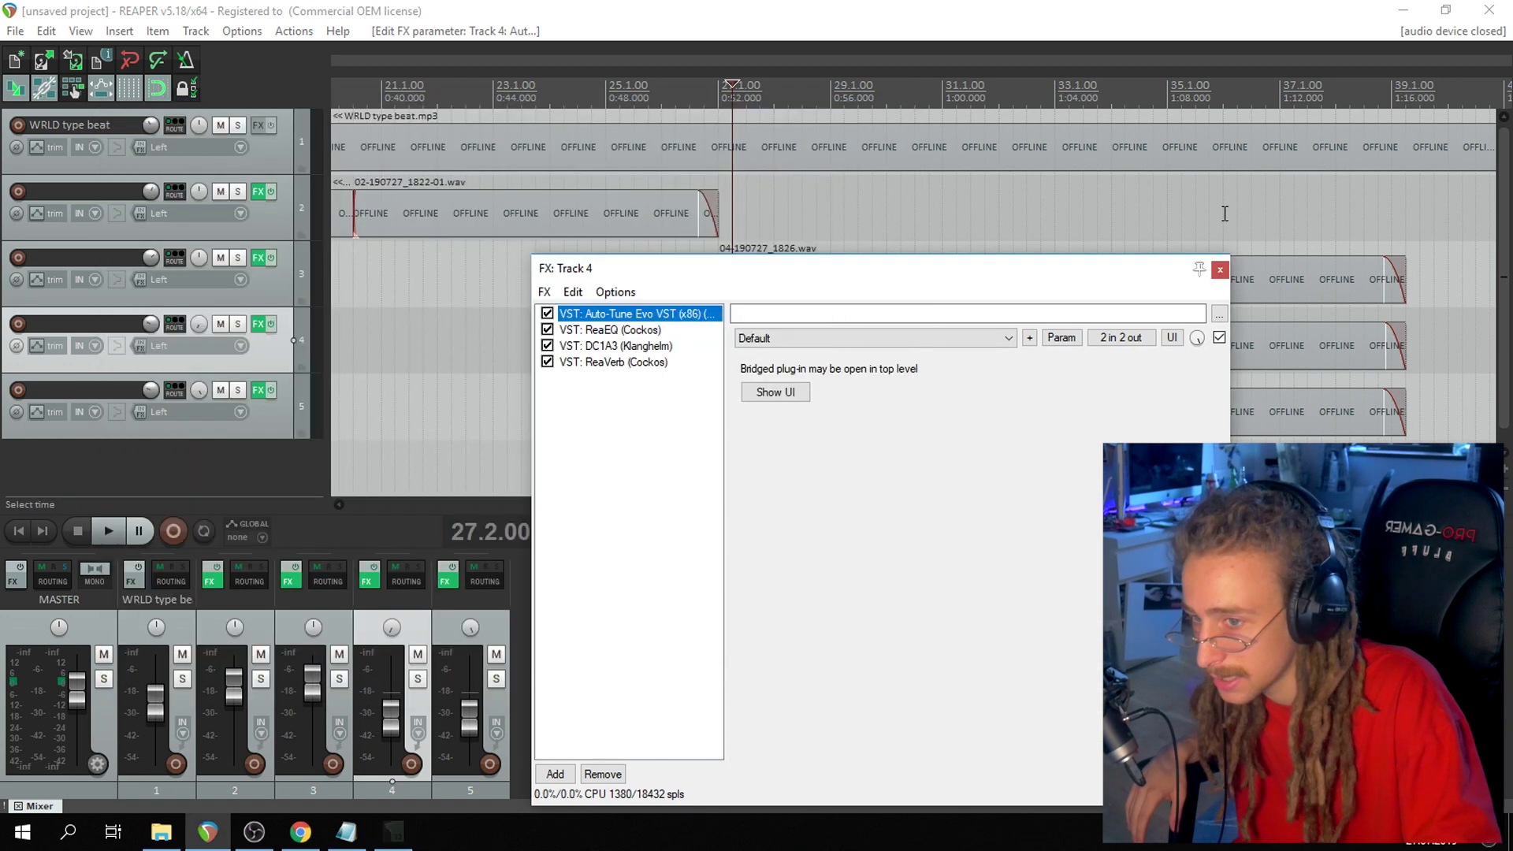
left_click(1220, 270)
left_click(258, 391)
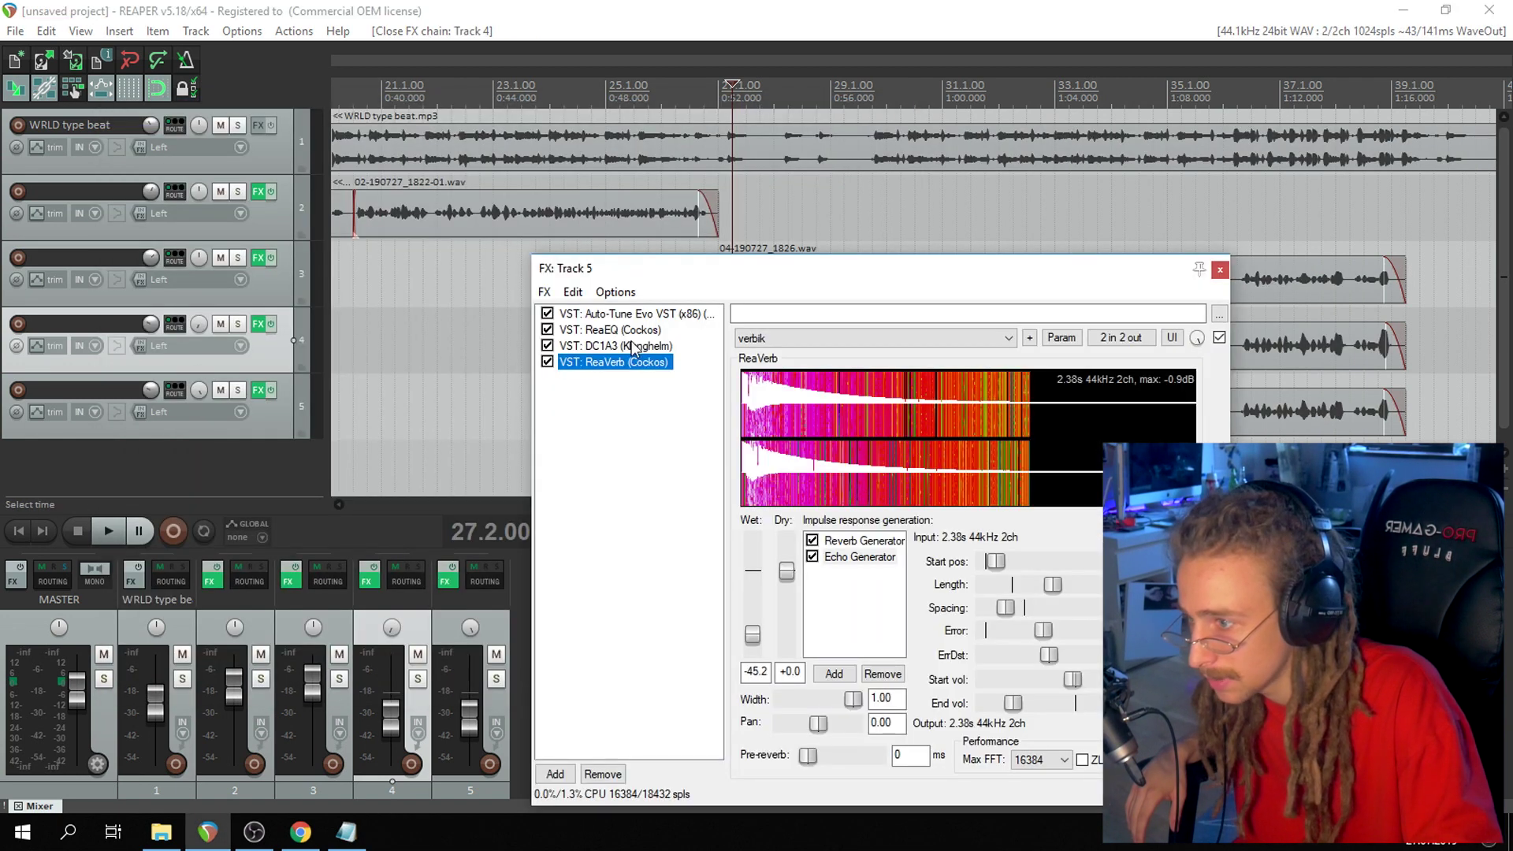
left_click(615, 315)
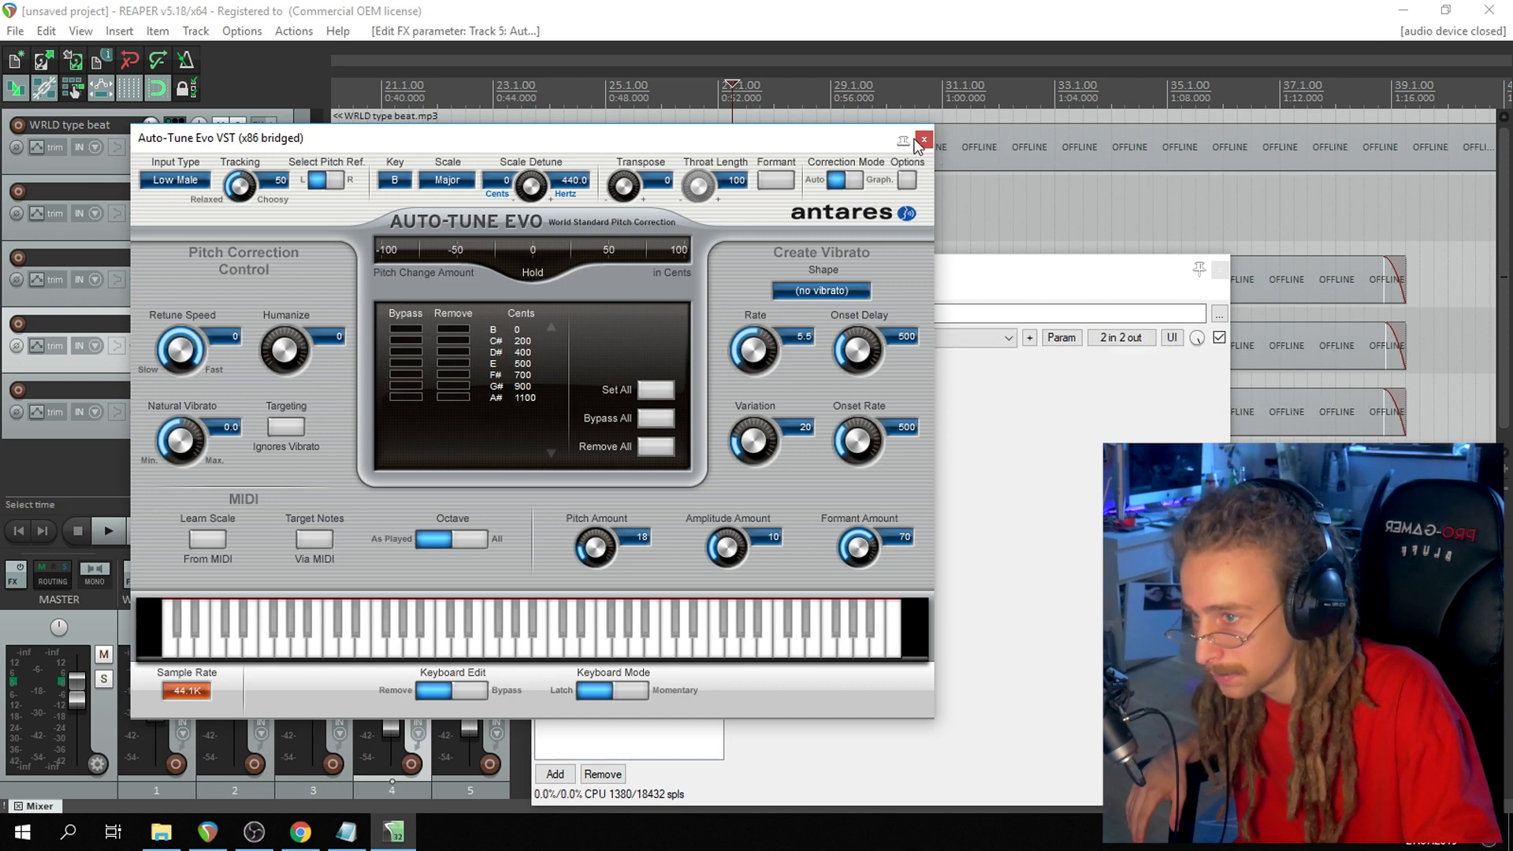
left_click(923, 140)
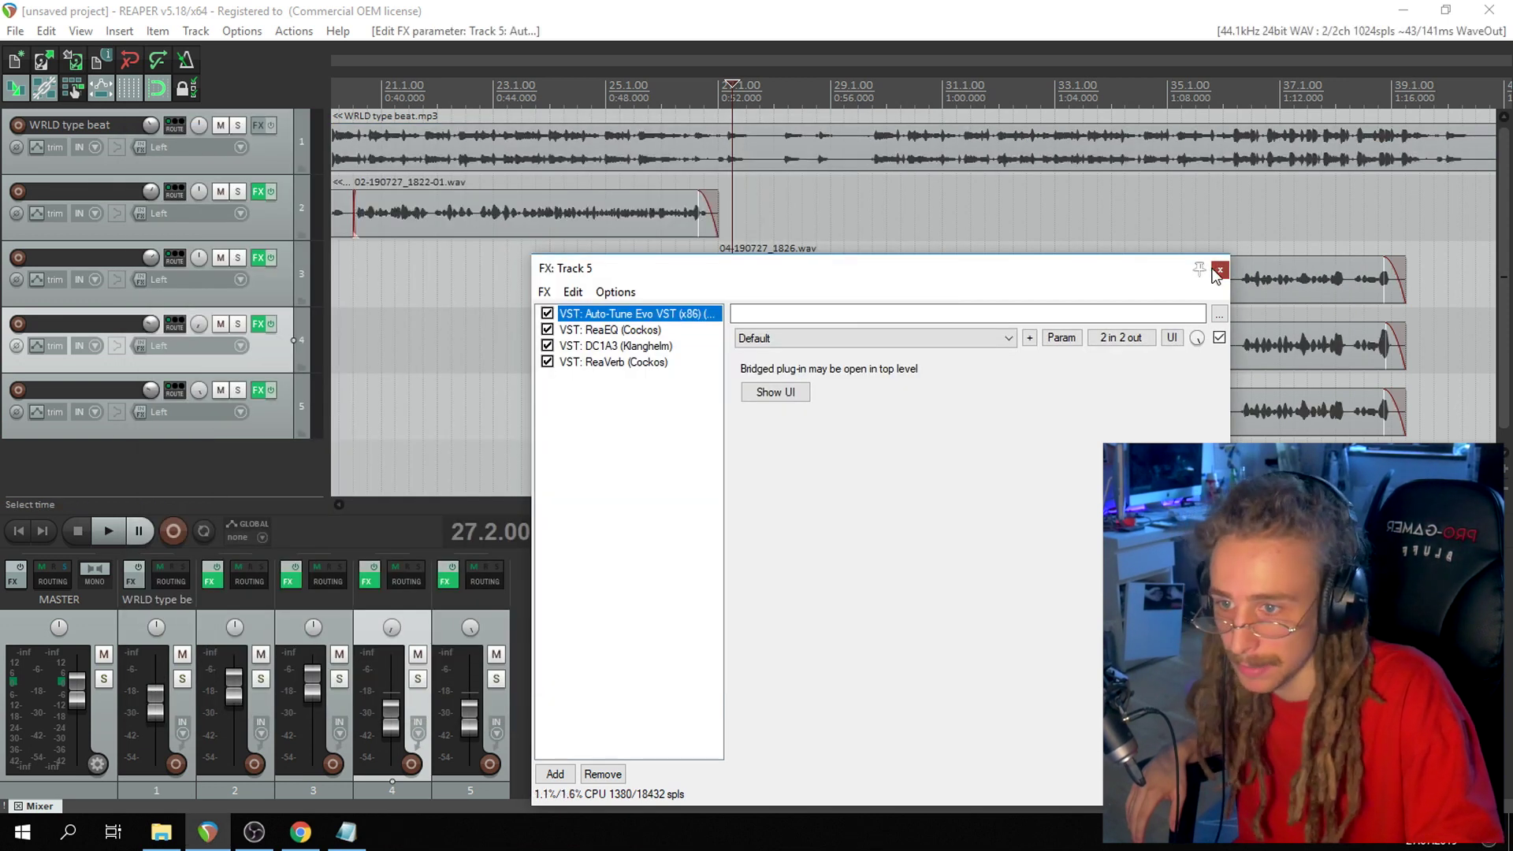
left_click(1219, 271)
Play back the stacked vocals from 28.4.00, stop playback and place the edit cursor at 29.2.00.
left_click(842, 90)
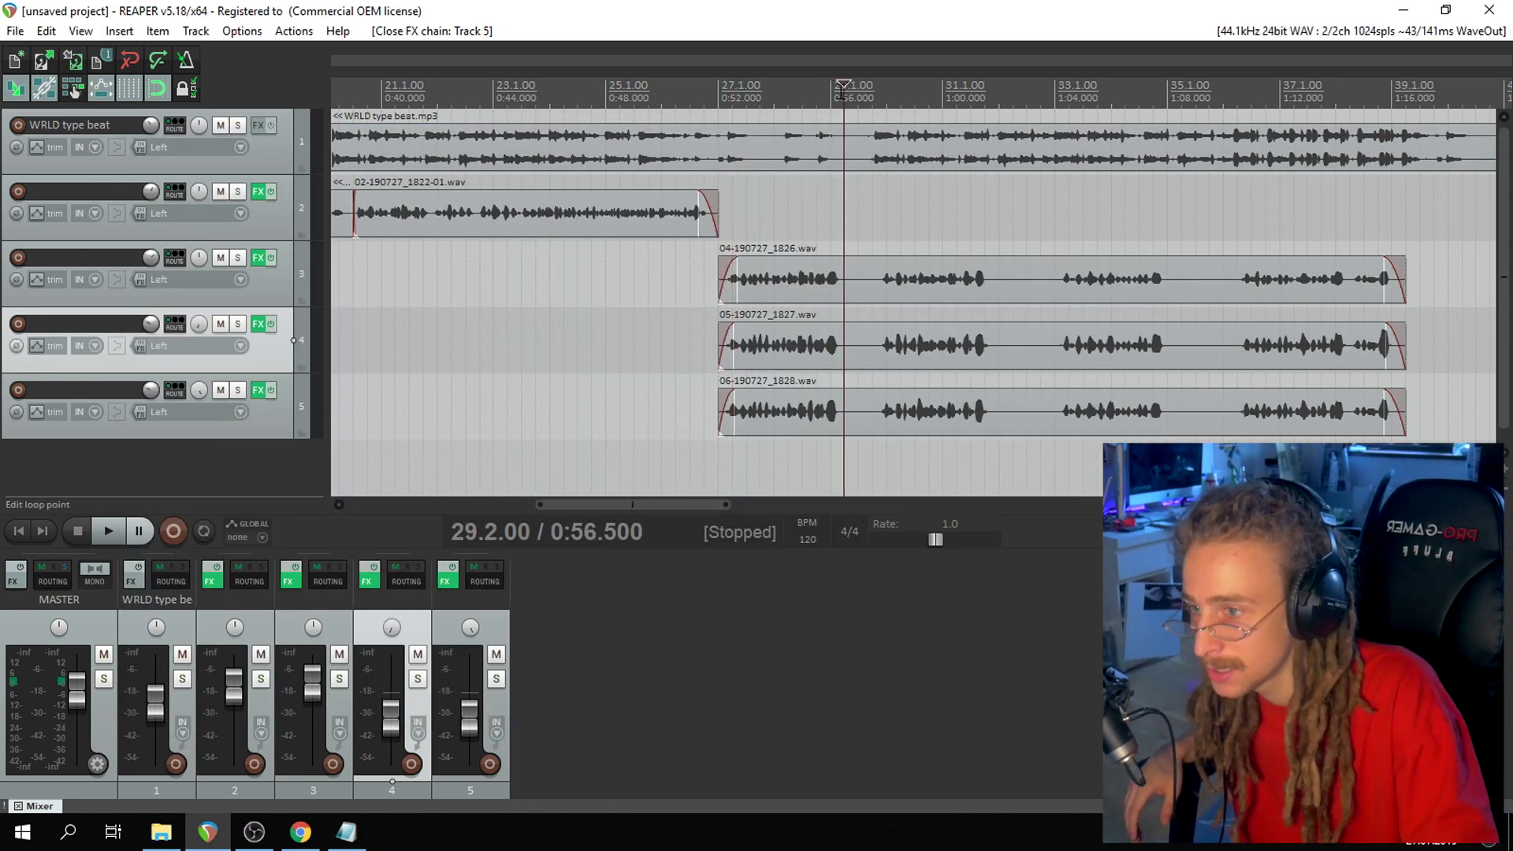
key("Left")
key("Left")
key("Left")
key("space")
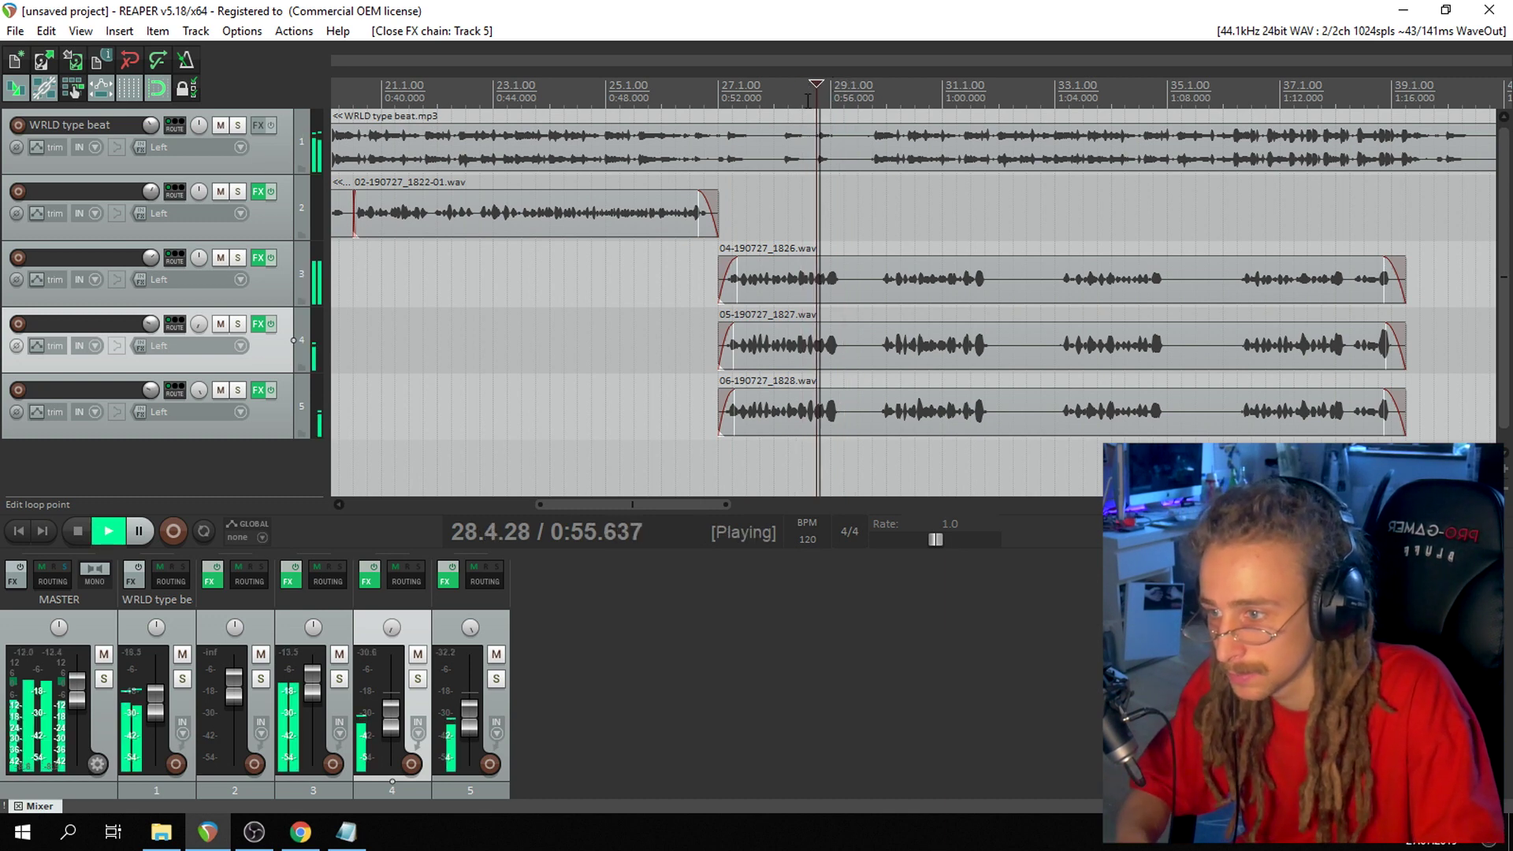
left_click(808, 93)
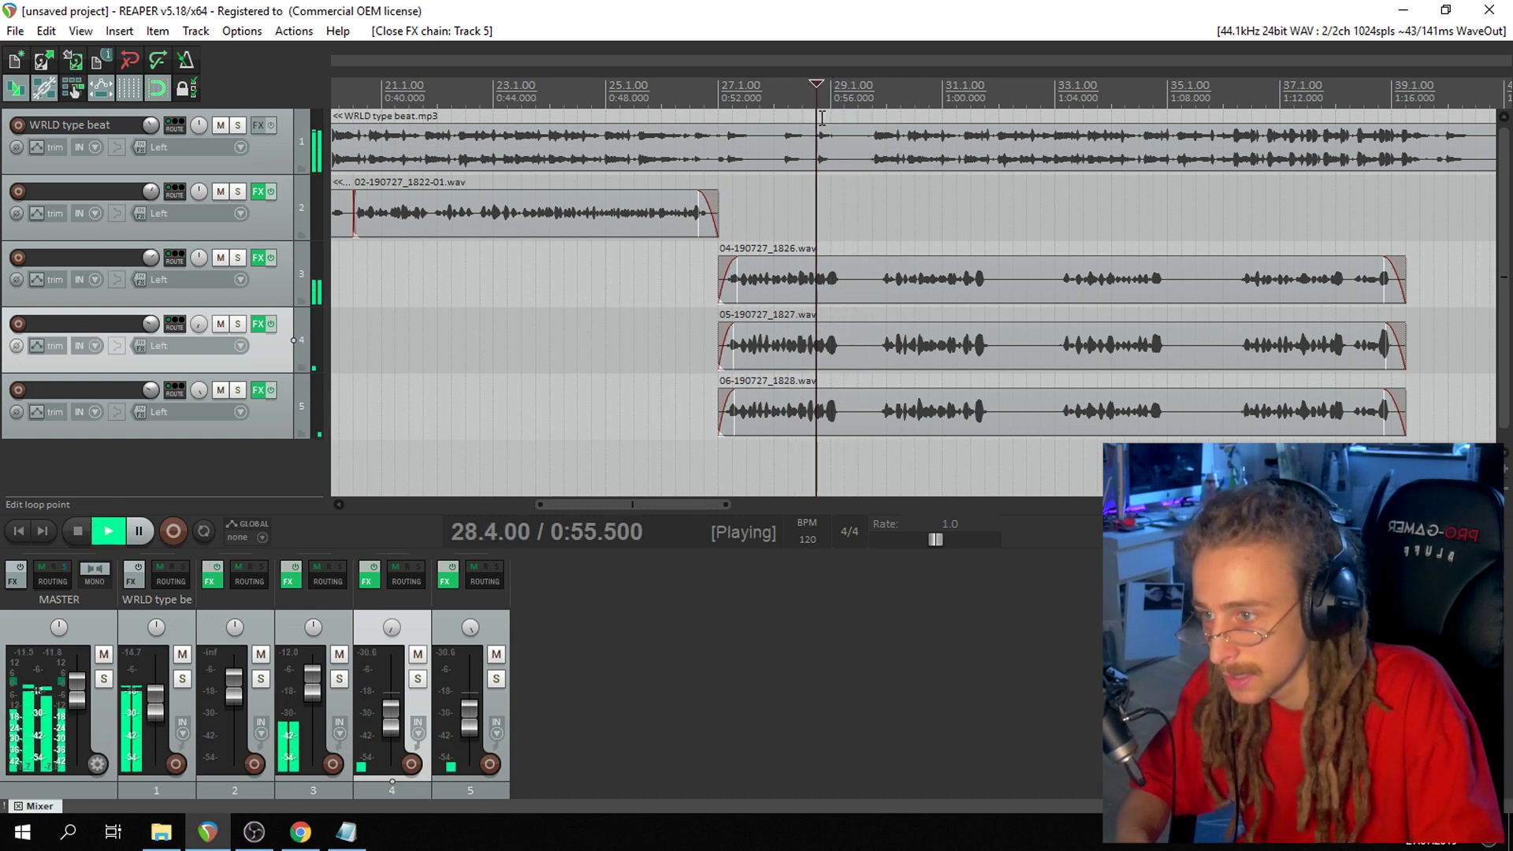
key("space")
left_click(841, 93)
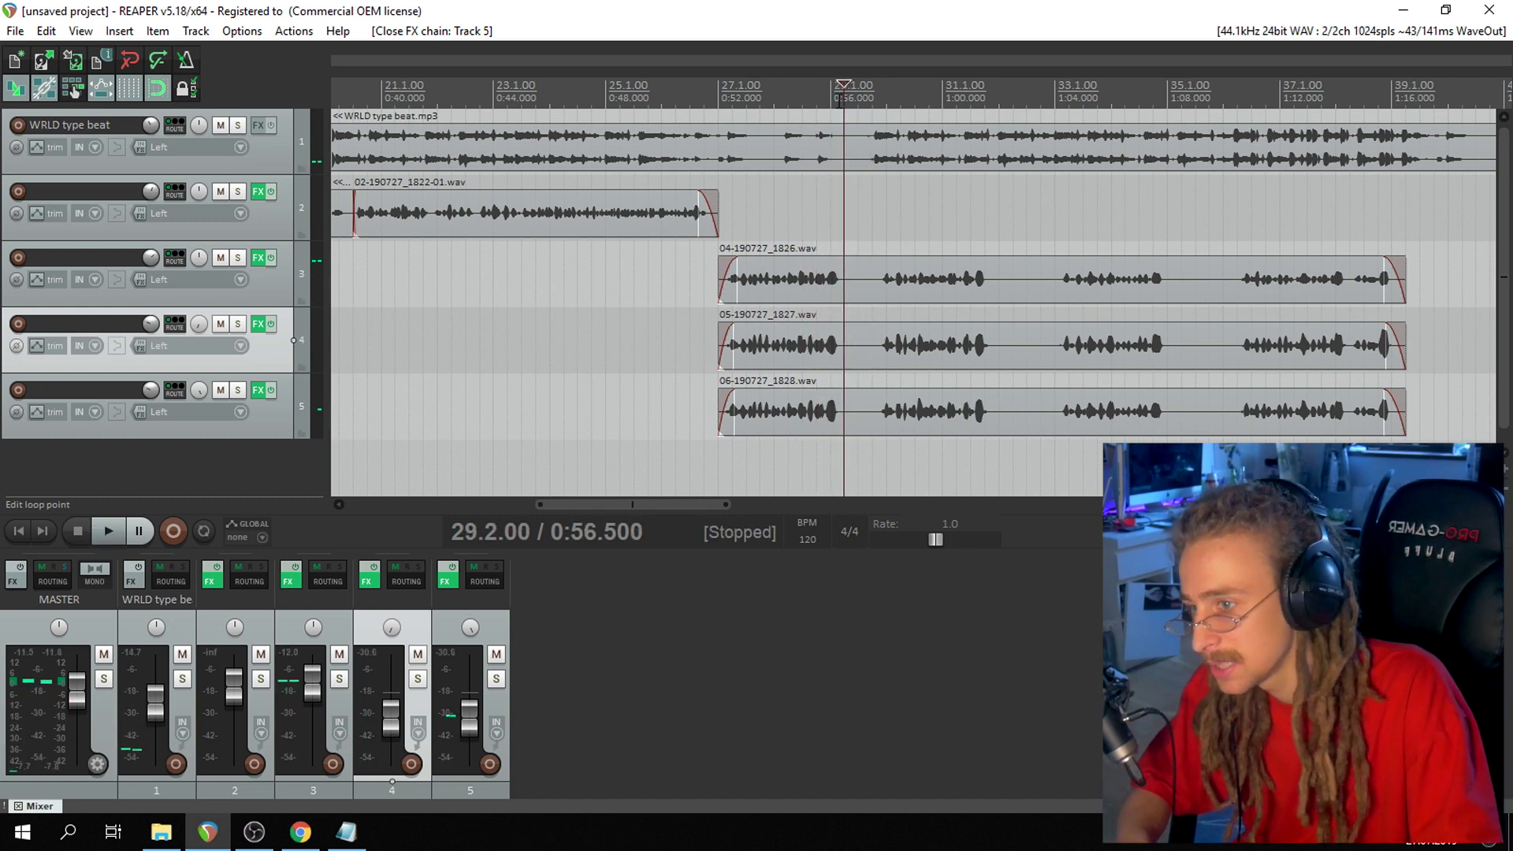
left_click(870, 288)
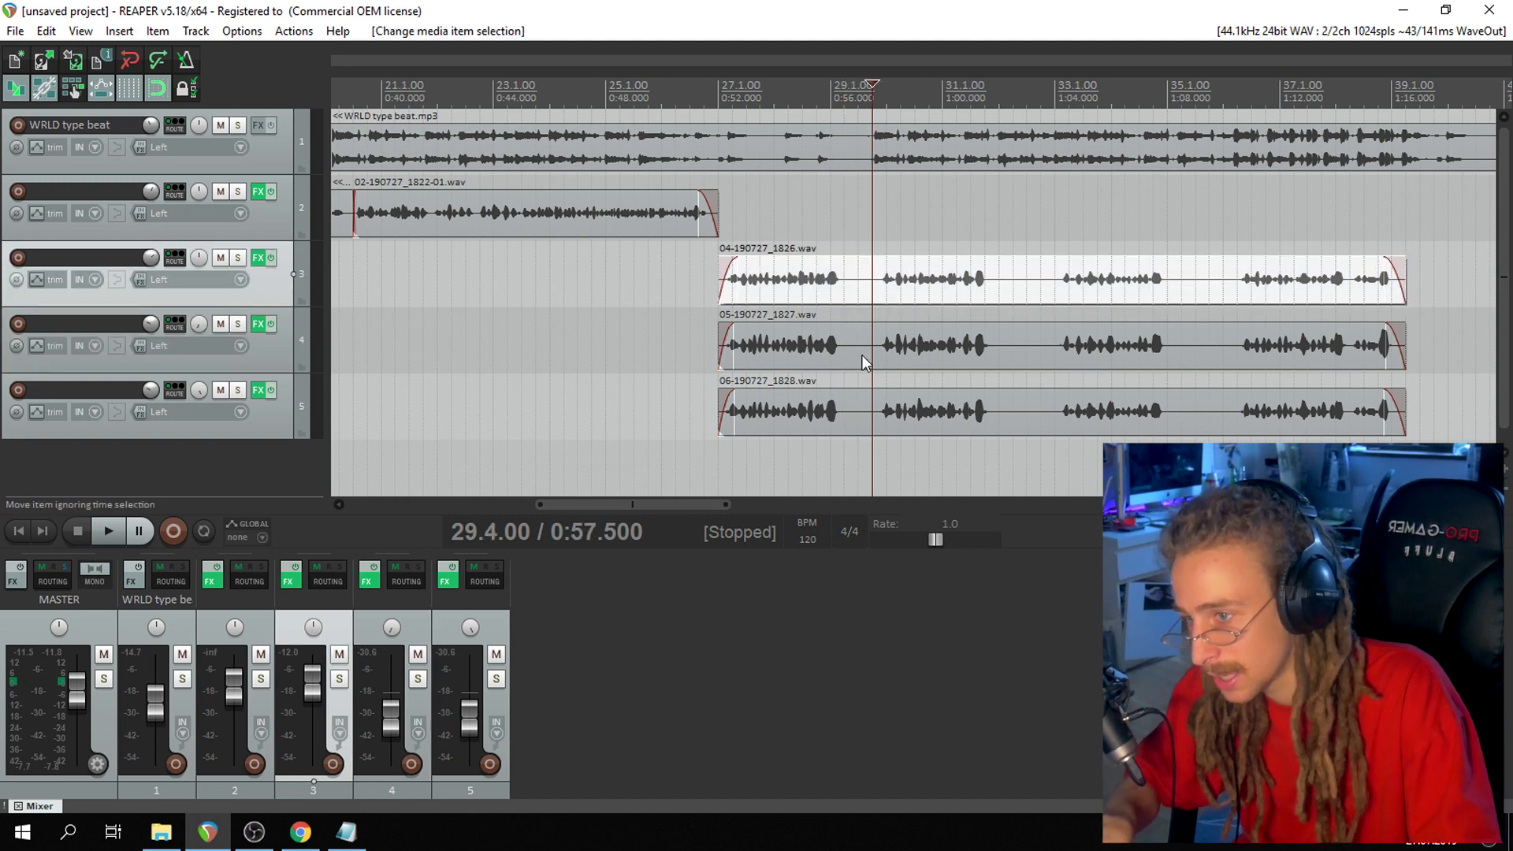
left_click(865, 396, "shift")
right_click(865, 364)
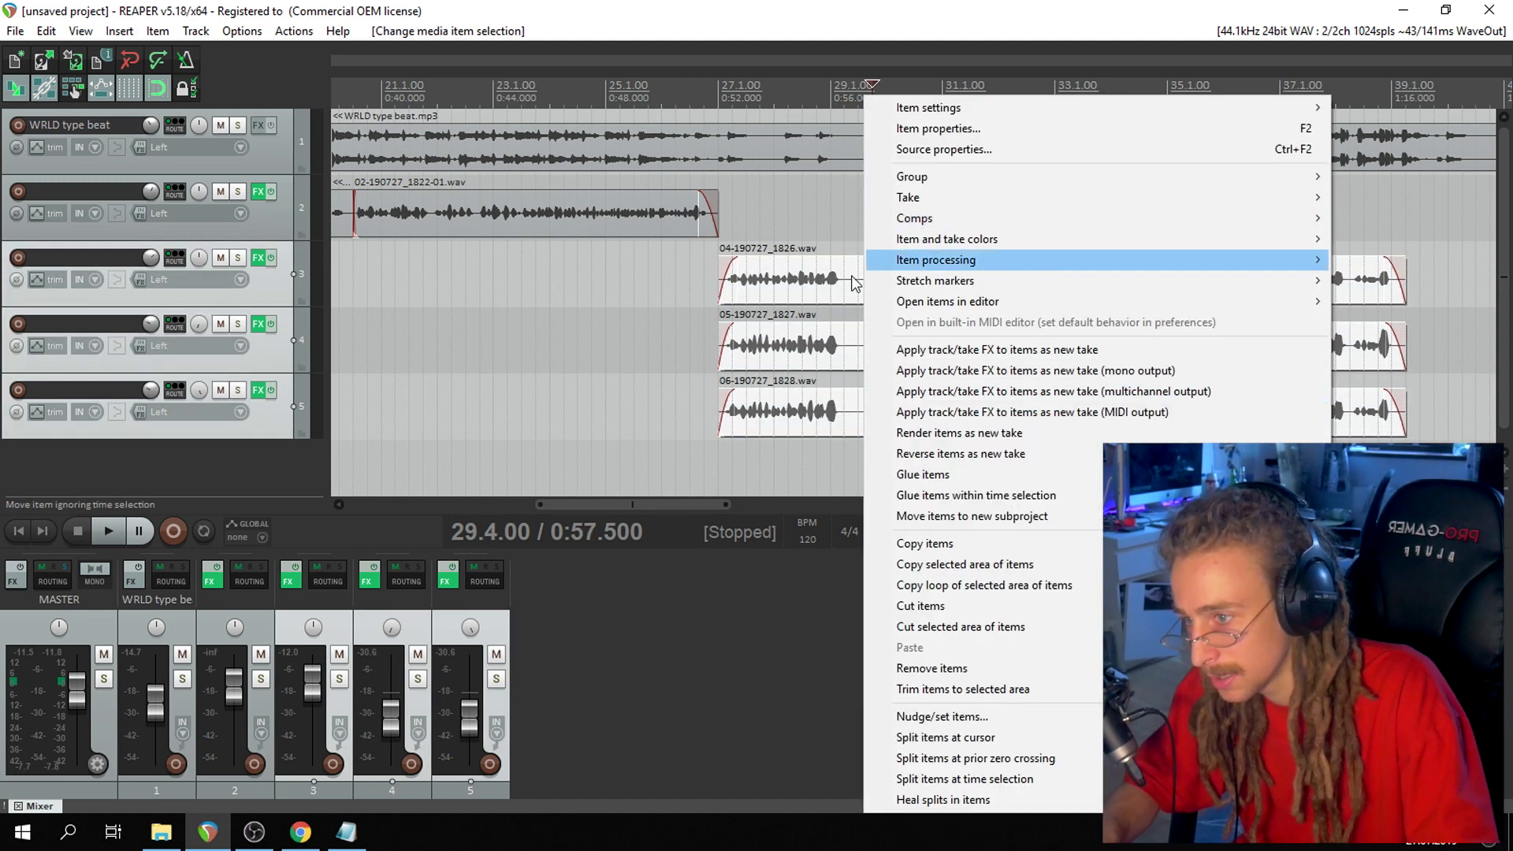
left_click(814, 295)
left_click(817, 229)
Split the three stacked vocal clips on the third, fourth and fifth tracks together at 30.1.00.
left_click(886, 284)
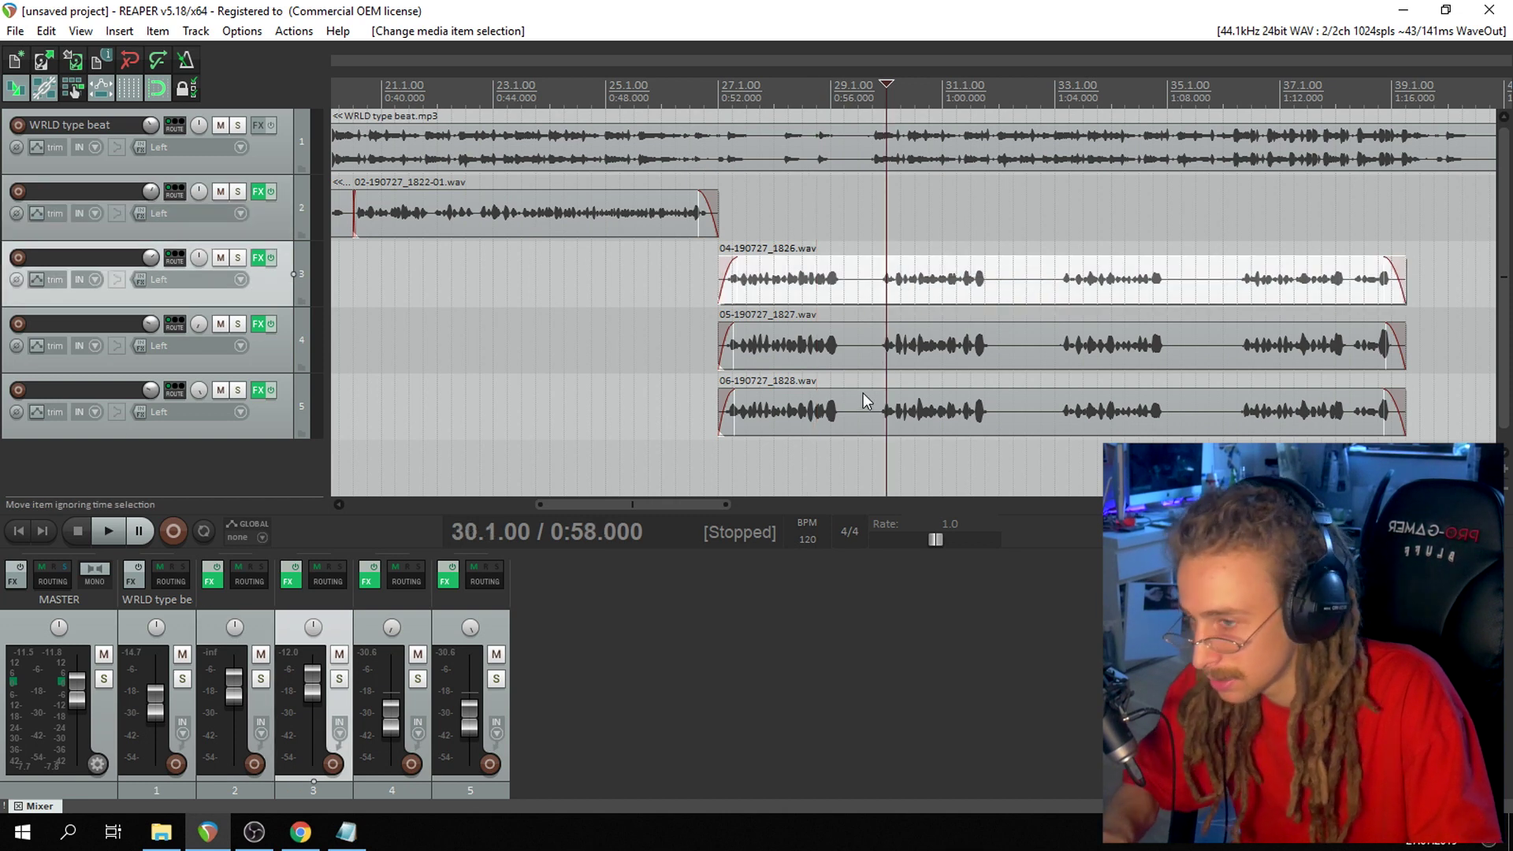
left_click(863, 392, "shift")
key("s")
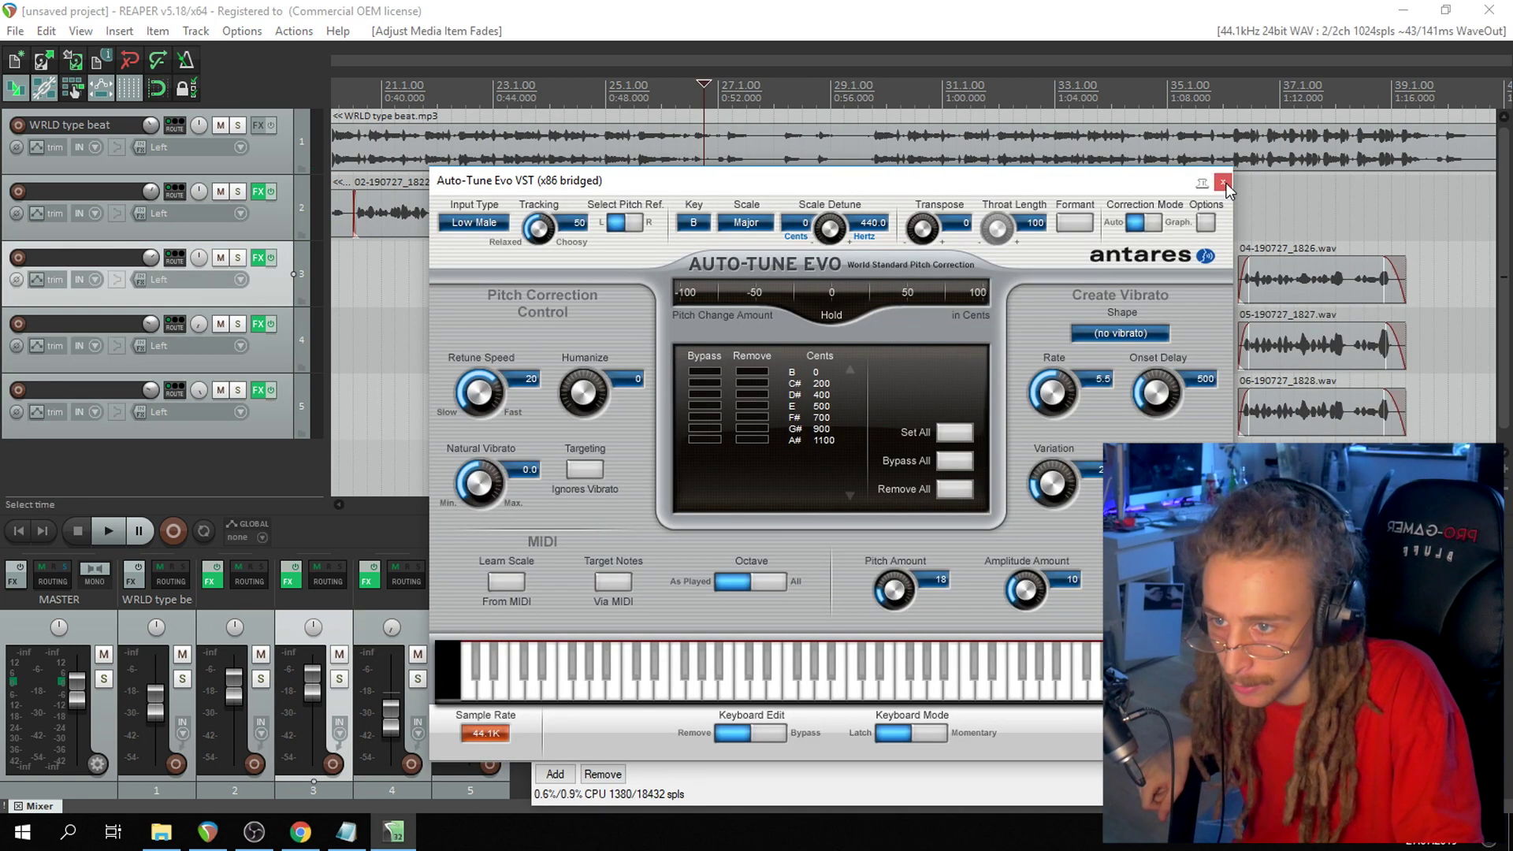
Set the DC1A3 compressor's input on the third track to 10.3 and check that track's ReaVerb settings.
left_click(1223, 183)
left_click(622, 345)
left_click_drag(849, 570, 813, 526)
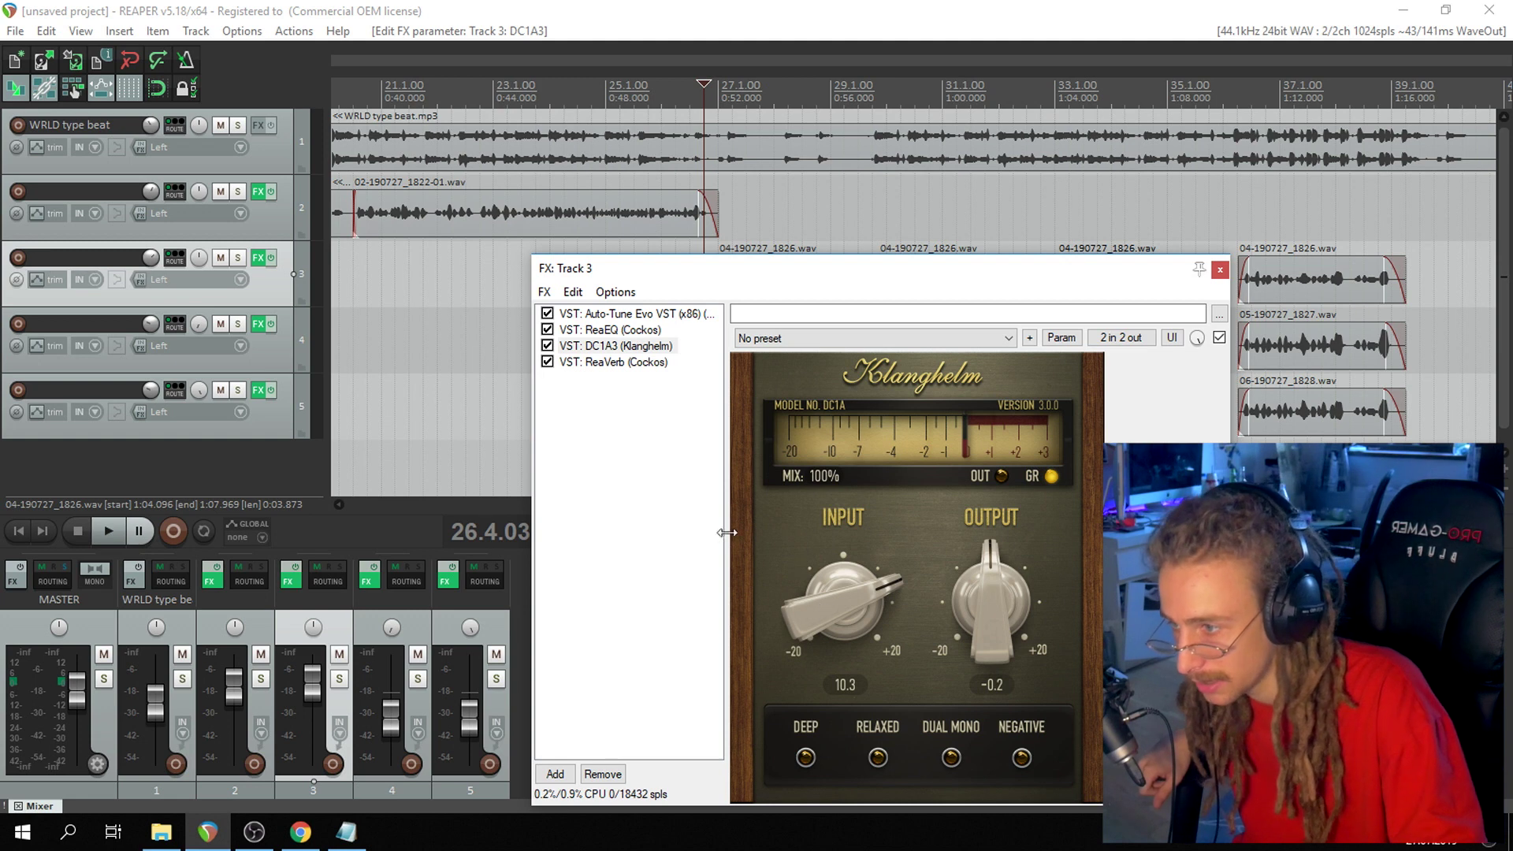
left_click(613, 362)
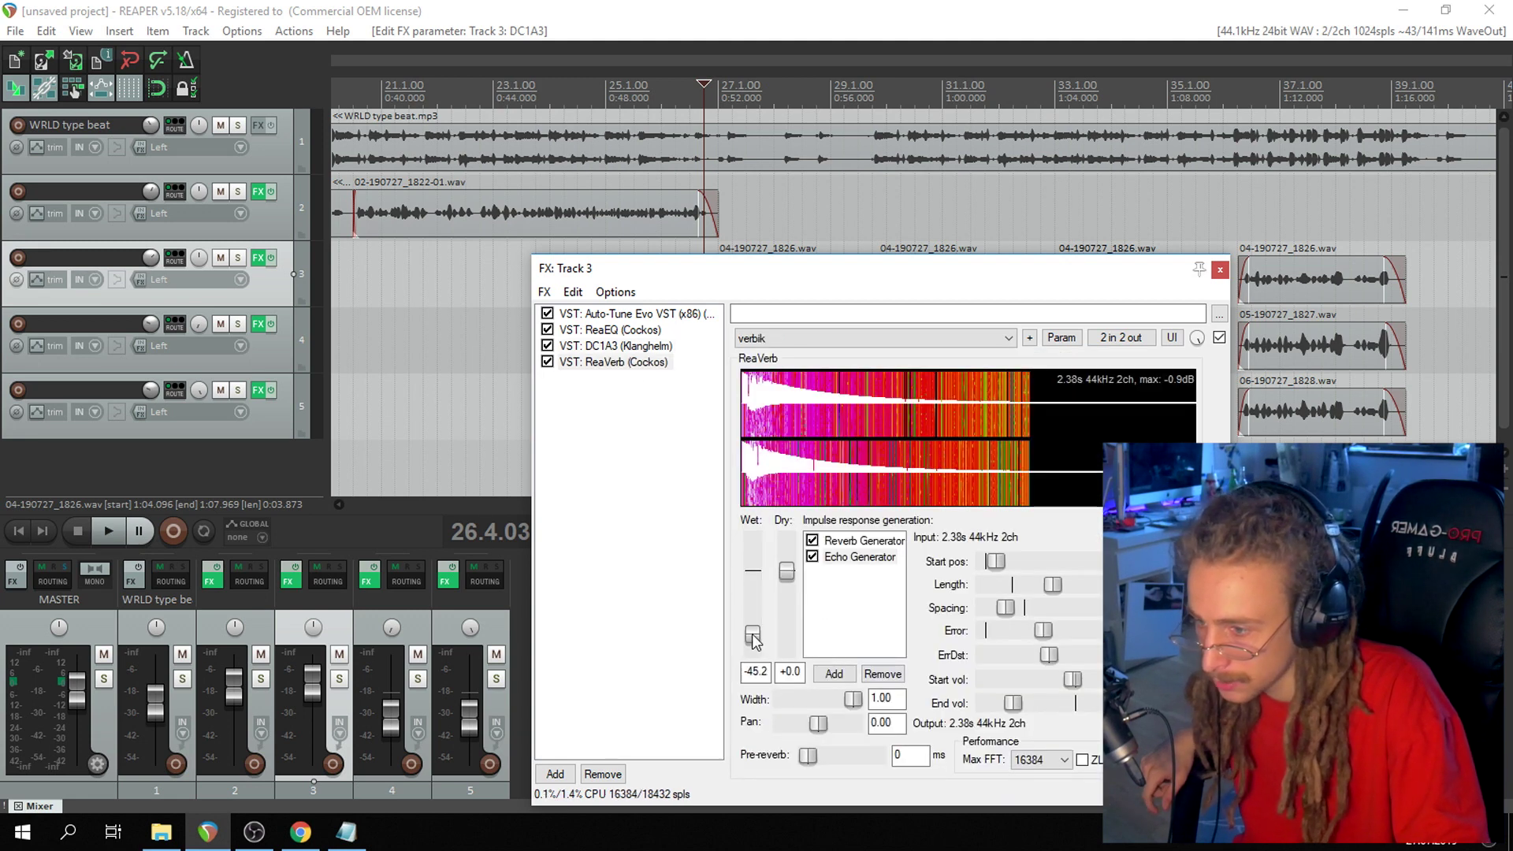
Set band 2 of the third track's ReaEQ to about 117.1 Hz and -4.6 dB, and close the effects window.
left_click(603, 346)
key("Up")
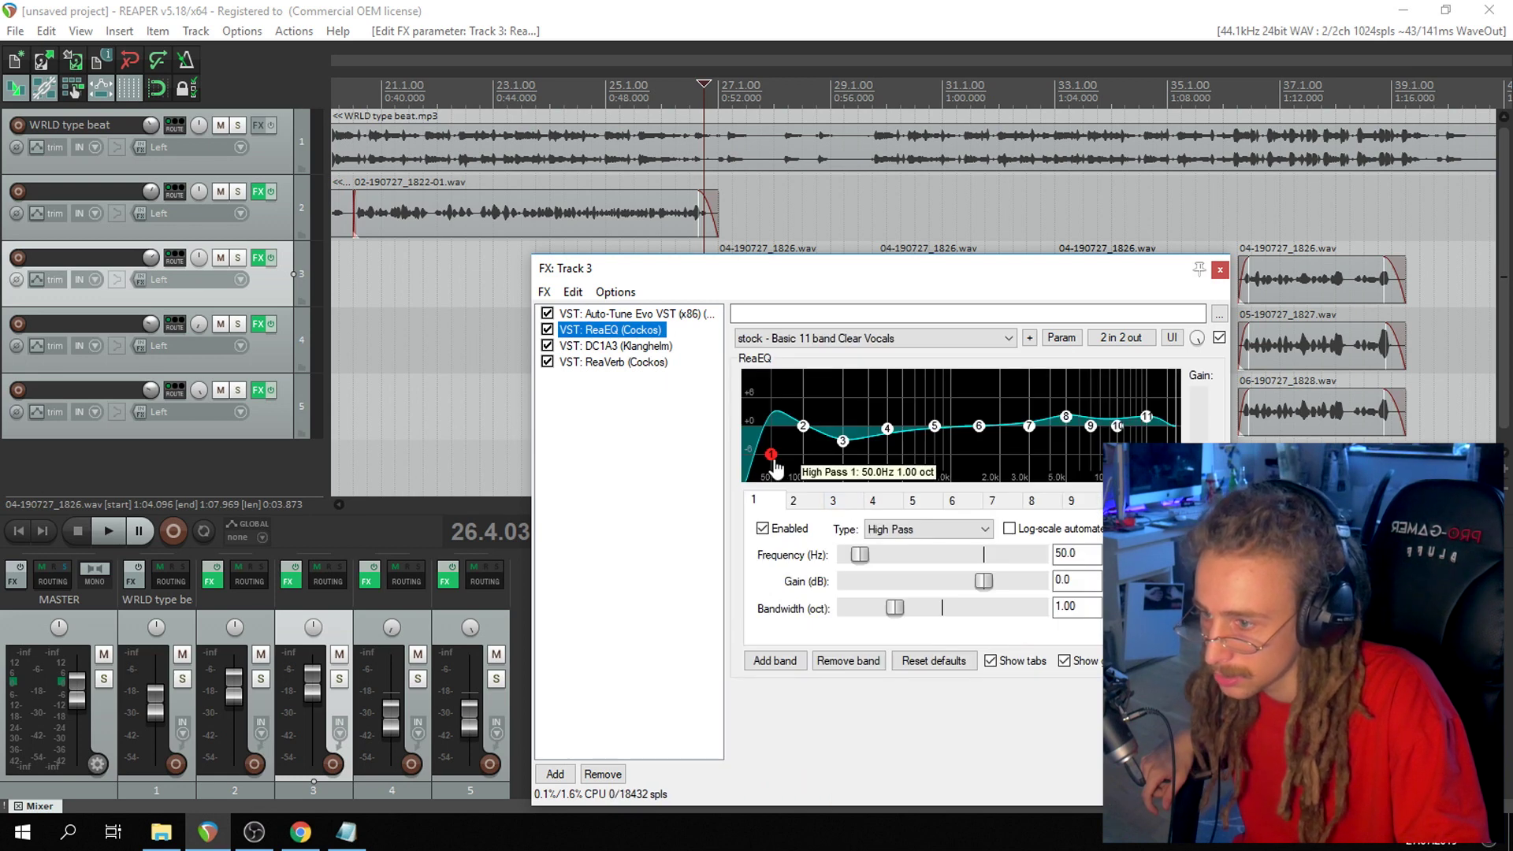
left_click_drag(803, 426, 814, 454)
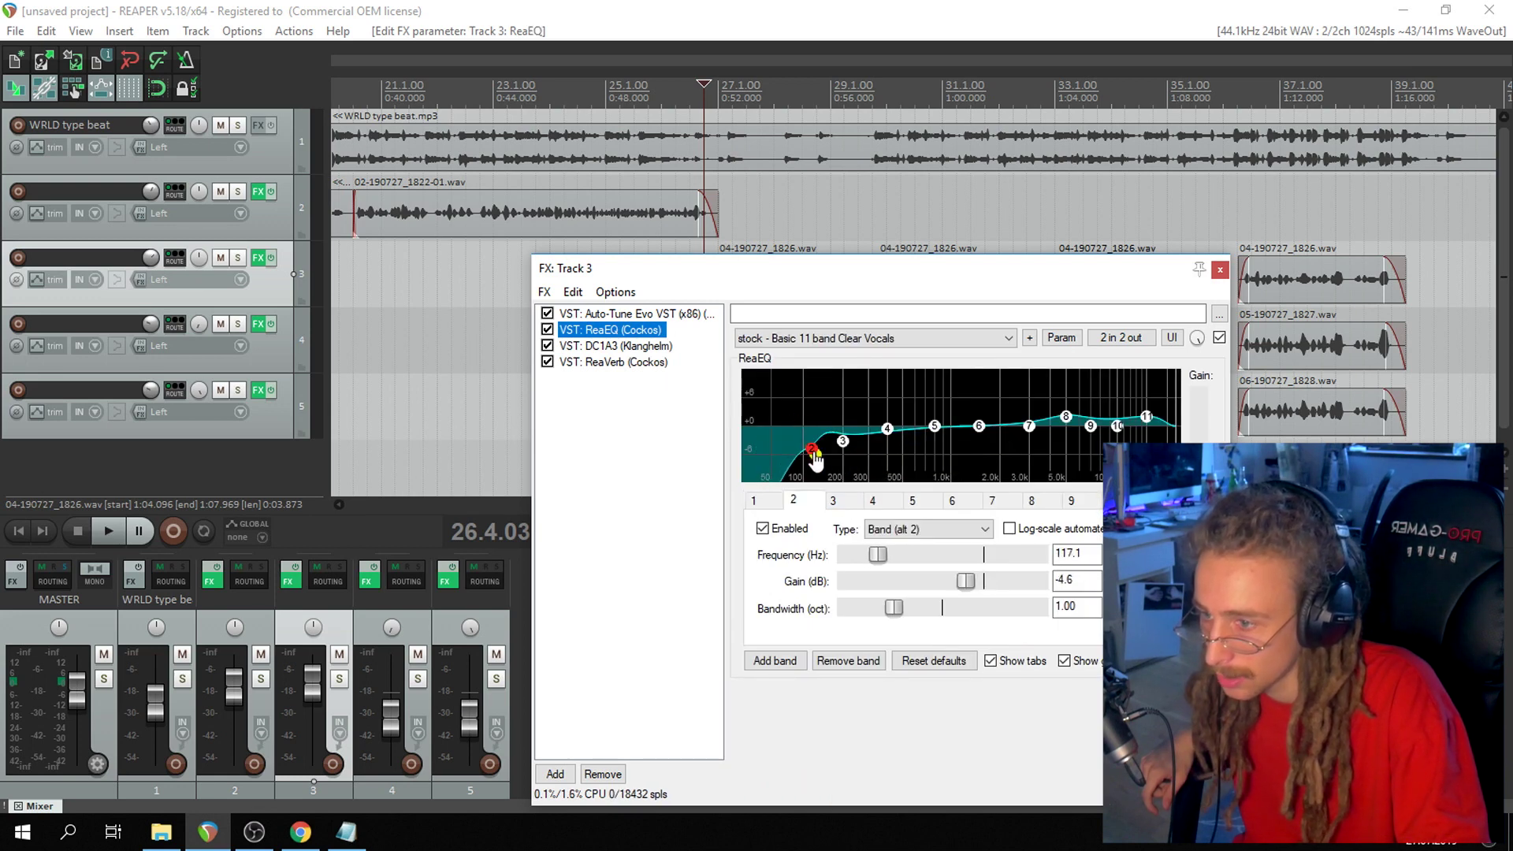
left_click(1220, 271)
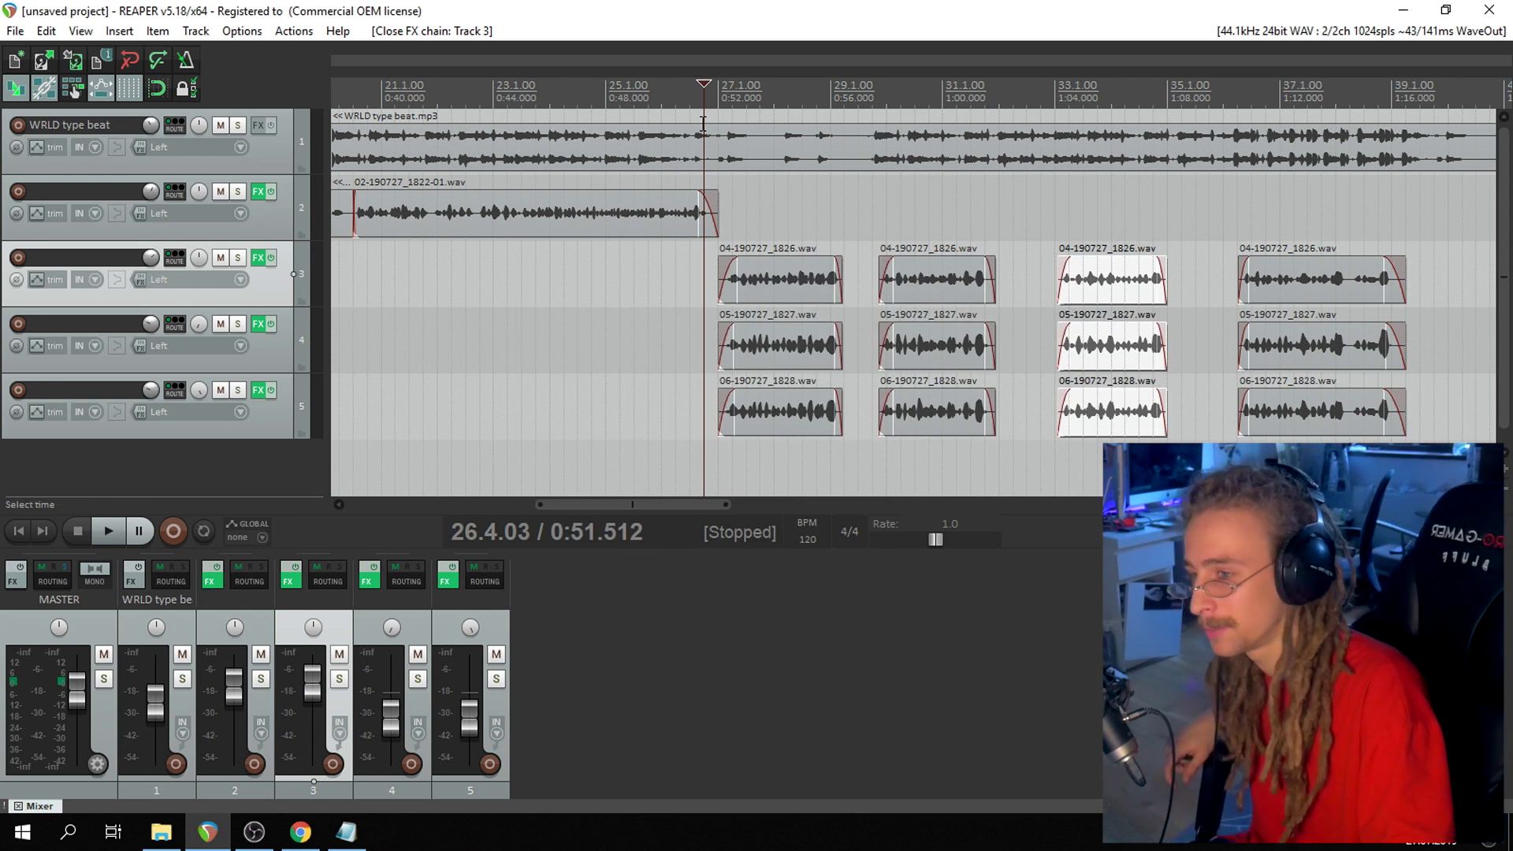